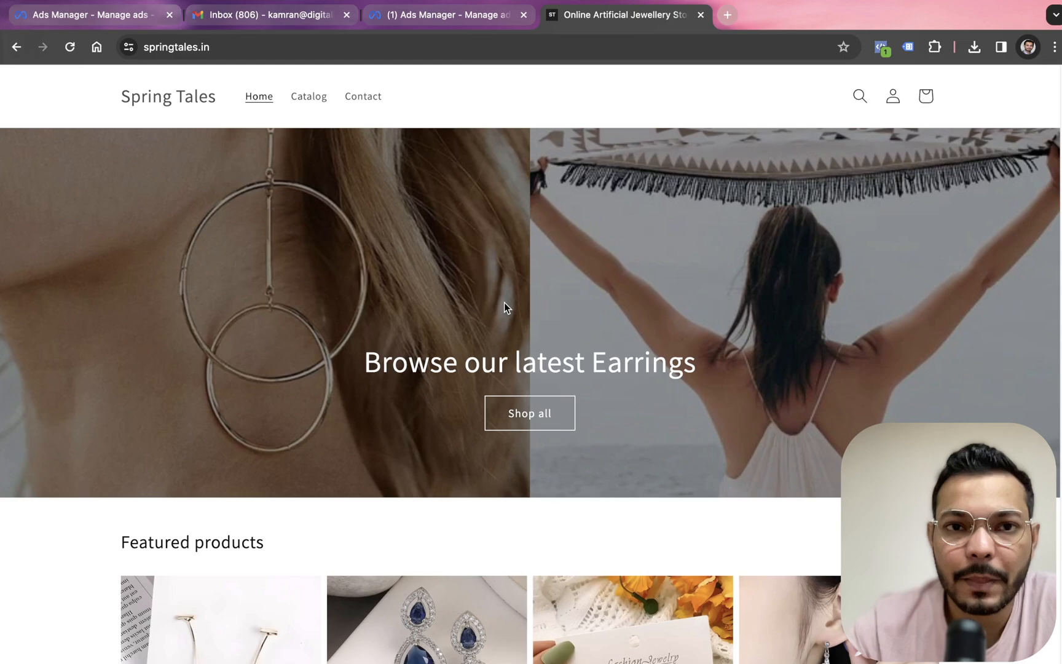
Switch to Ads Manager and create a new auction campaign with the Traffic objective using the manual traffic campaign setup
{"action": "key", "text": "ctrl+shift+Tab"}
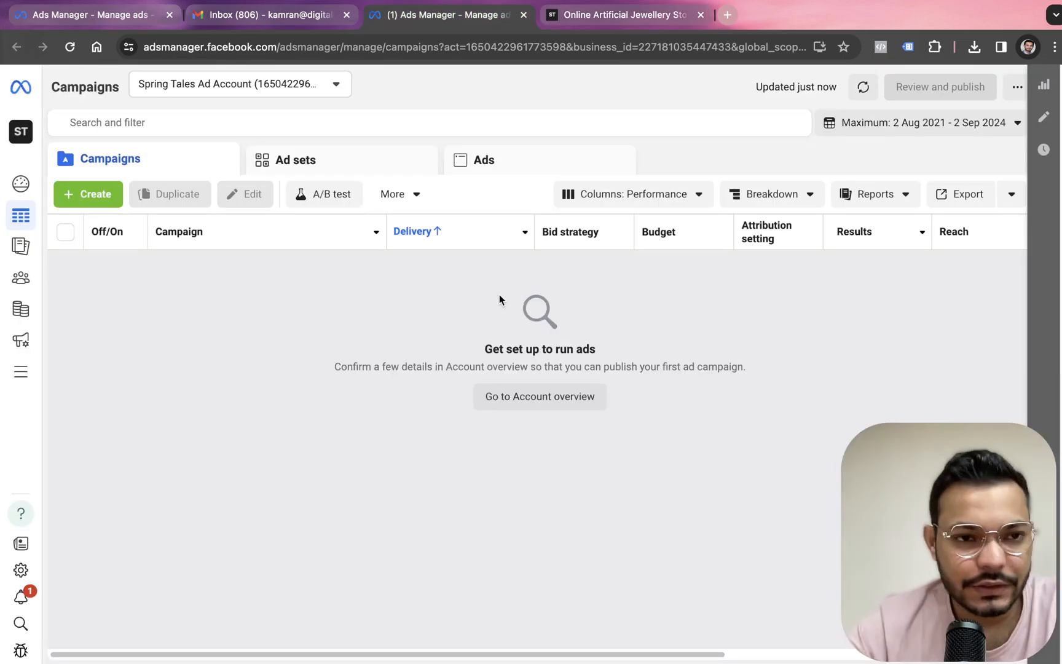
{"action": "left_click", "coordinate": [94, 198]}
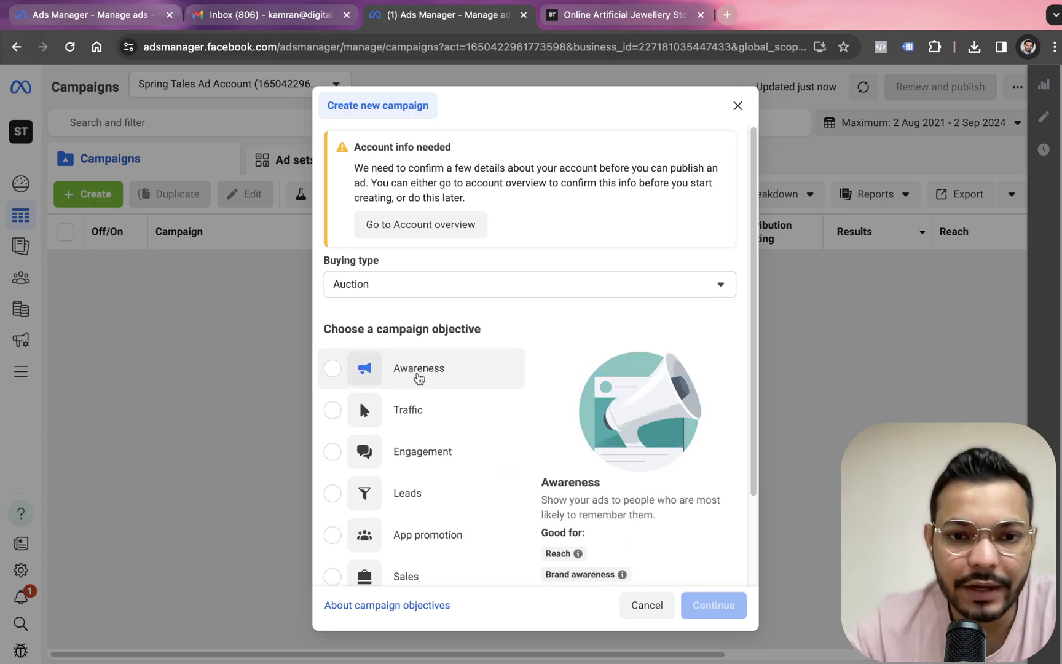
{"action": "left_click", "coordinate": [411, 422]}
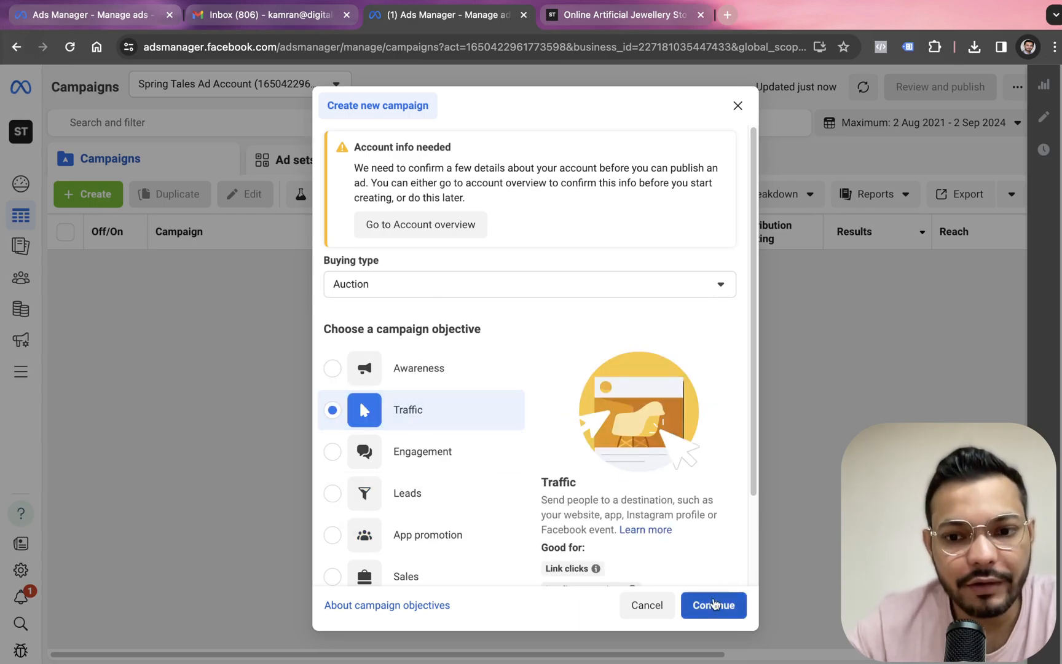
{"action": "left_click", "coordinate": [713, 605]}
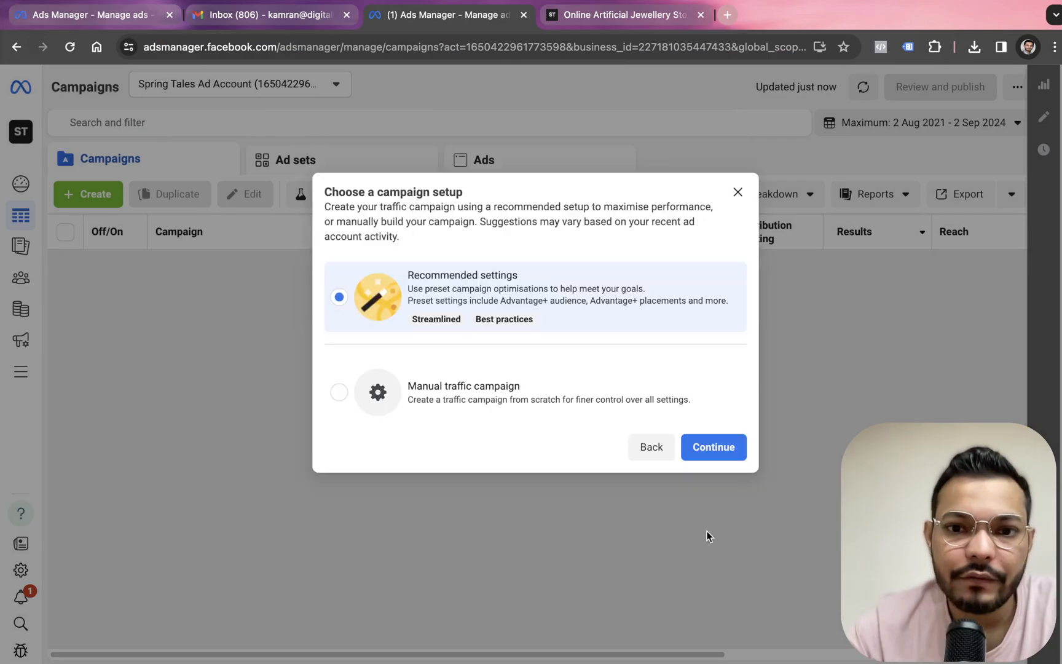
{"action": "left_click", "coordinate": [581, 422]}
{"action": "left_click", "coordinate": [695, 448]}
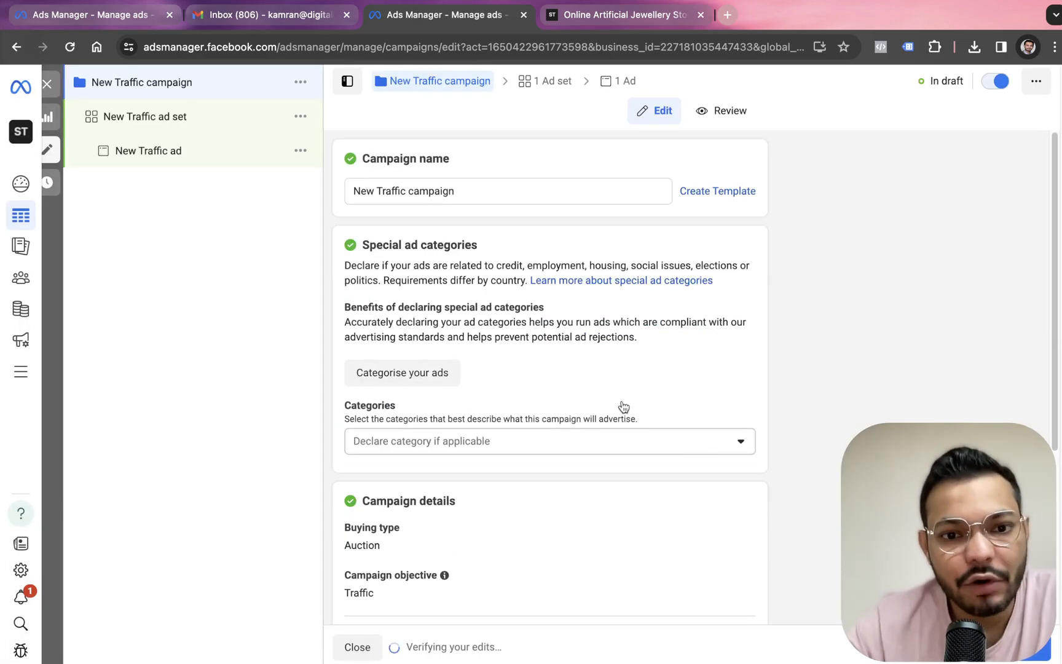
Review the campaign-level settings, leave them at their defaults and continue to the New Traffic ad set
{"action": "scroll", "coordinate": [623, 406], "scroll_direction": "down", "scroll_amount": 3}
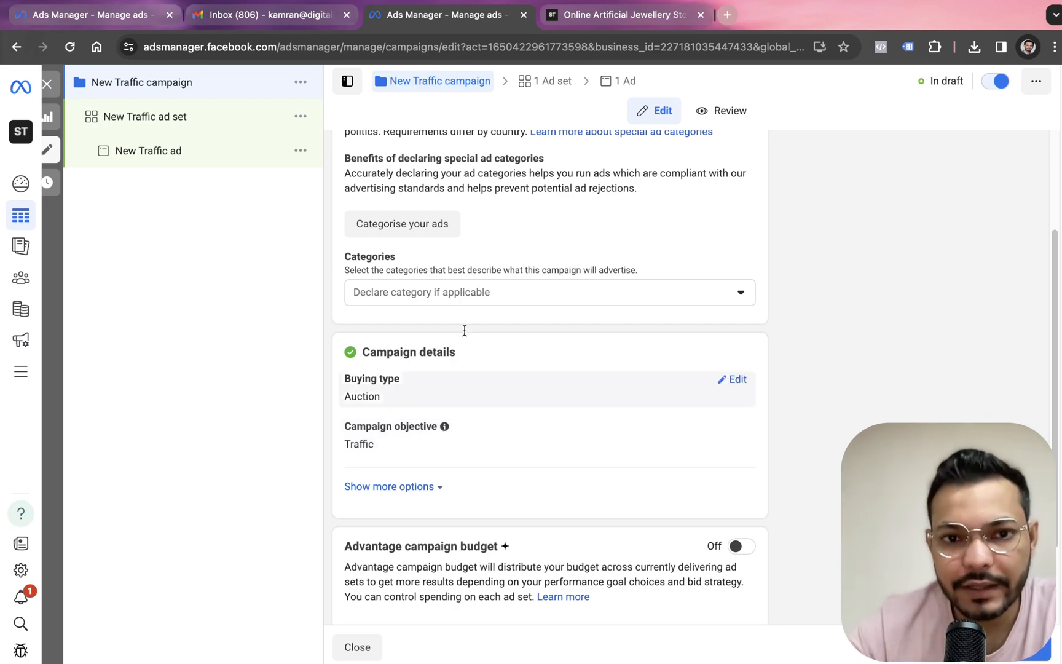
{"action": "scroll", "coordinate": [509, 291], "scroll_direction": "down", "scroll_amount": 2}
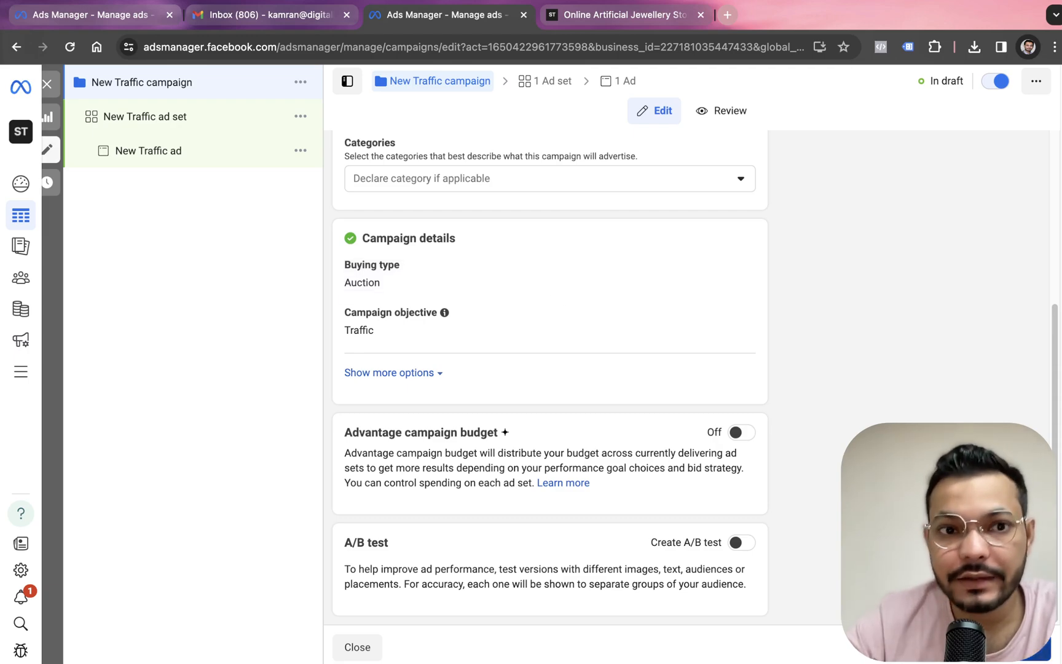
{"action": "left_click", "coordinate": [1028, 647]}
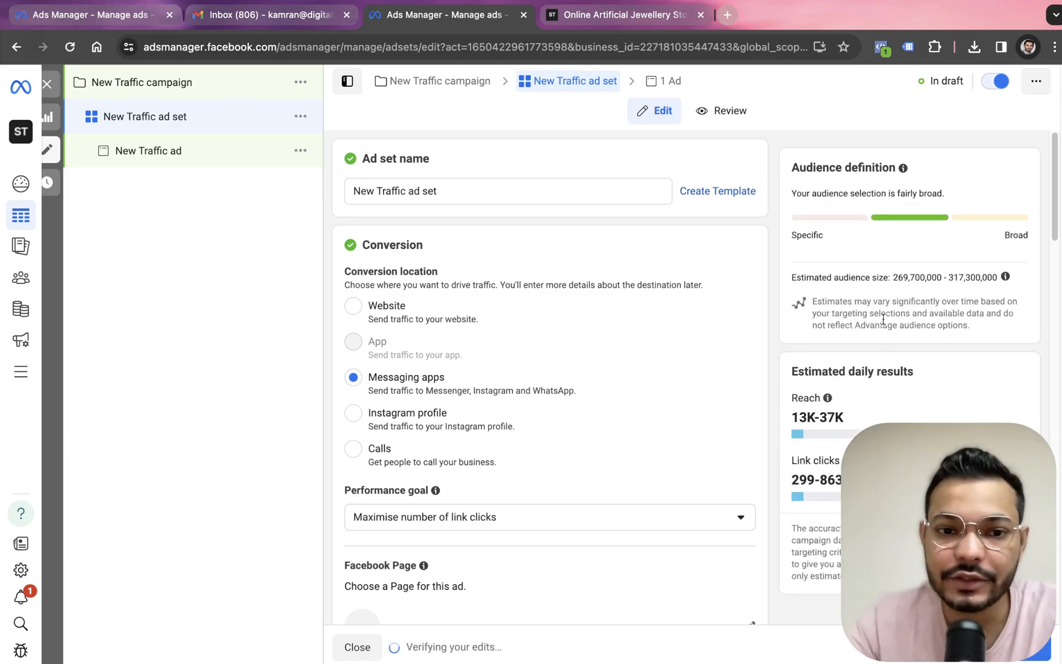
Edit the ad set's audience locations and target Delhi, India instead of the whole country
{"action": "scroll", "coordinate": [633, 403], "scroll_direction": "down", "scroll_amount": 7}
{"action": "scroll", "coordinate": [633, 403], "scroll_direction": "down", "scroll_amount": 10}
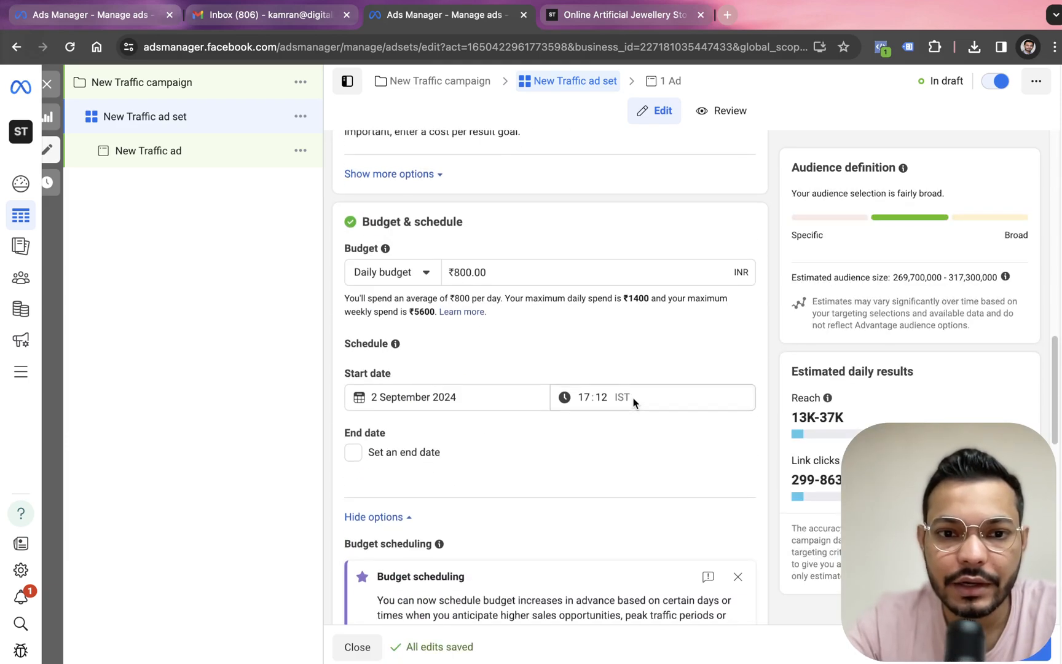
{"action": "scroll", "coordinate": [633, 398], "scroll_direction": "down", "scroll_amount": 4}
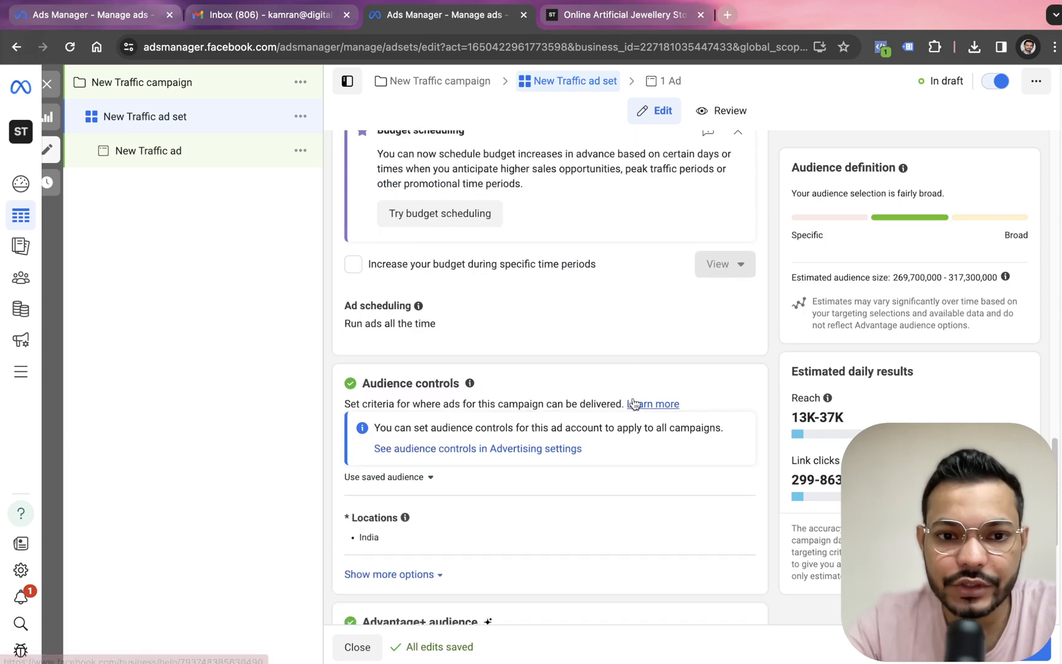
{"action": "scroll", "coordinate": [616, 391], "scroll_direction": "down", "scroll_amount": 3}
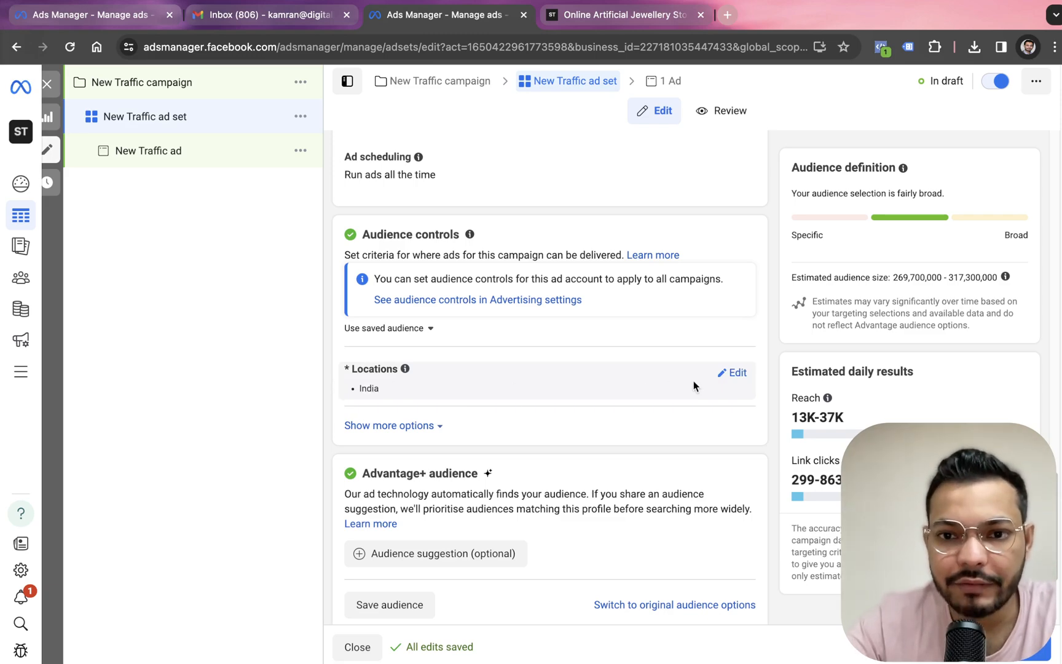
{"action": "left_click", "coordinate": [731, 376]}
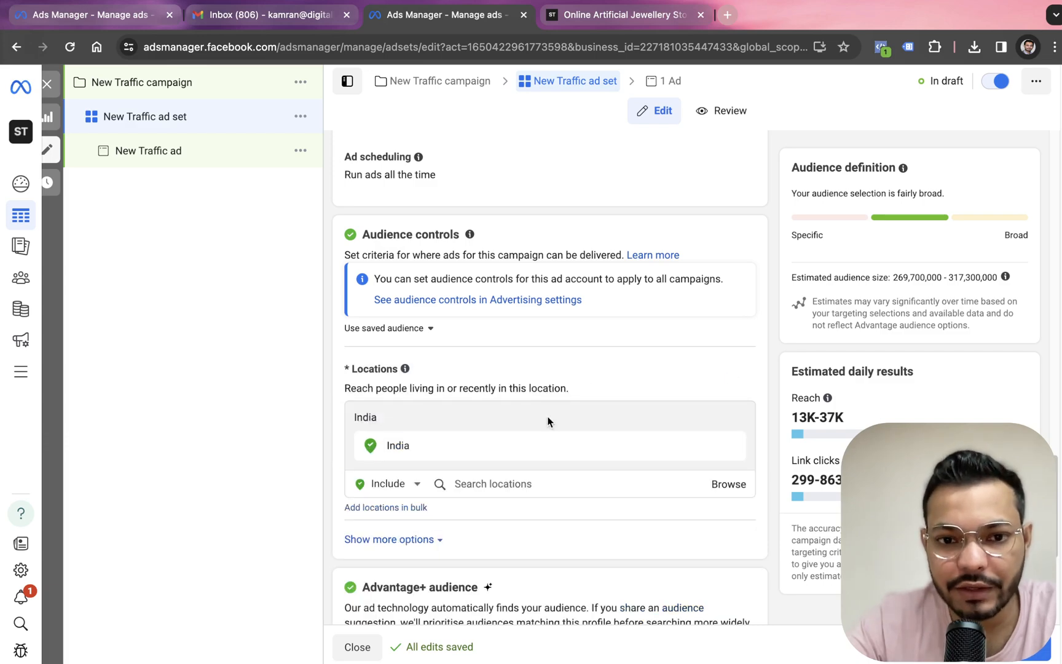
{"action": "left_click", "coordinate": [517, 484]}
{"action": "type", "text": "delhi"}
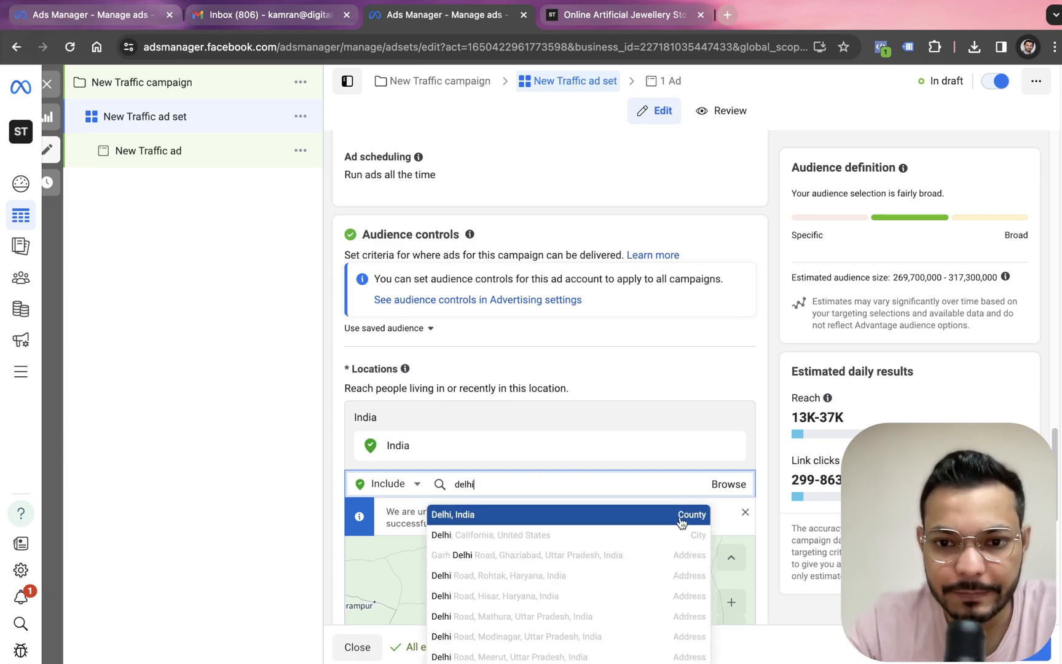
{"action": "left_click", "coordinate": [681, 522]}
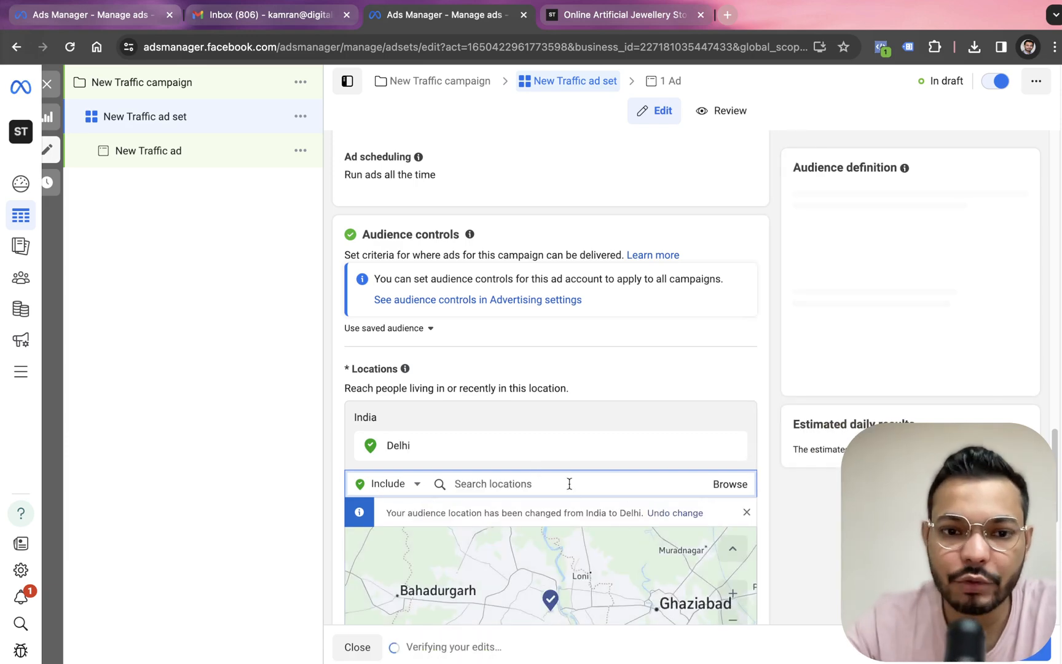
Narrow the audience location to the postcode 110001 in Delhi, India
{"action": "type", "text": "1"}
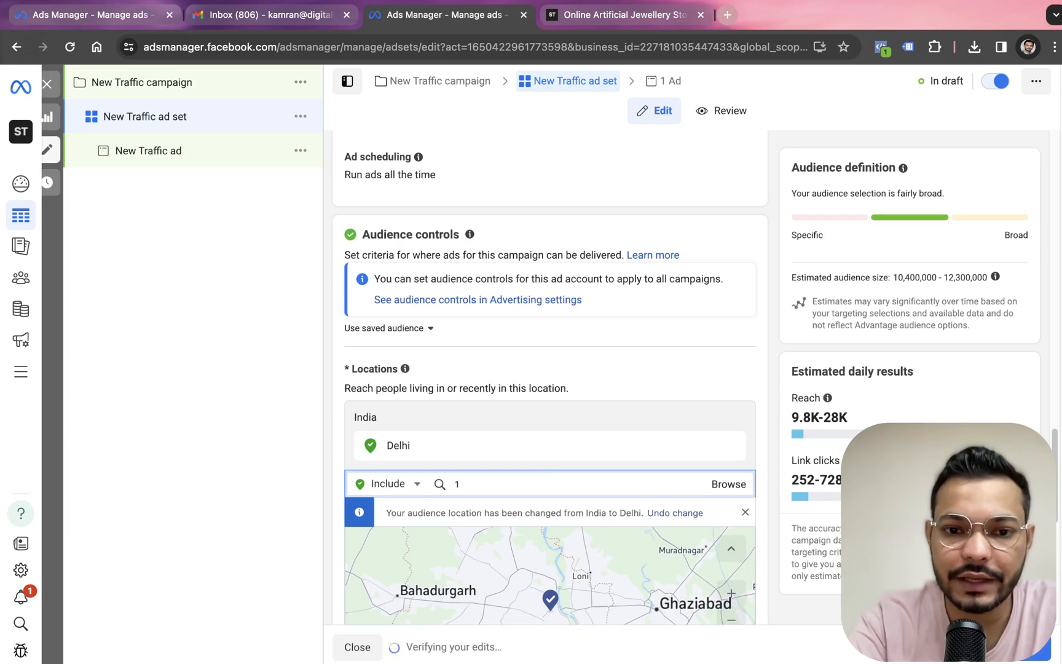
{"action": "type", "text": "10001"}
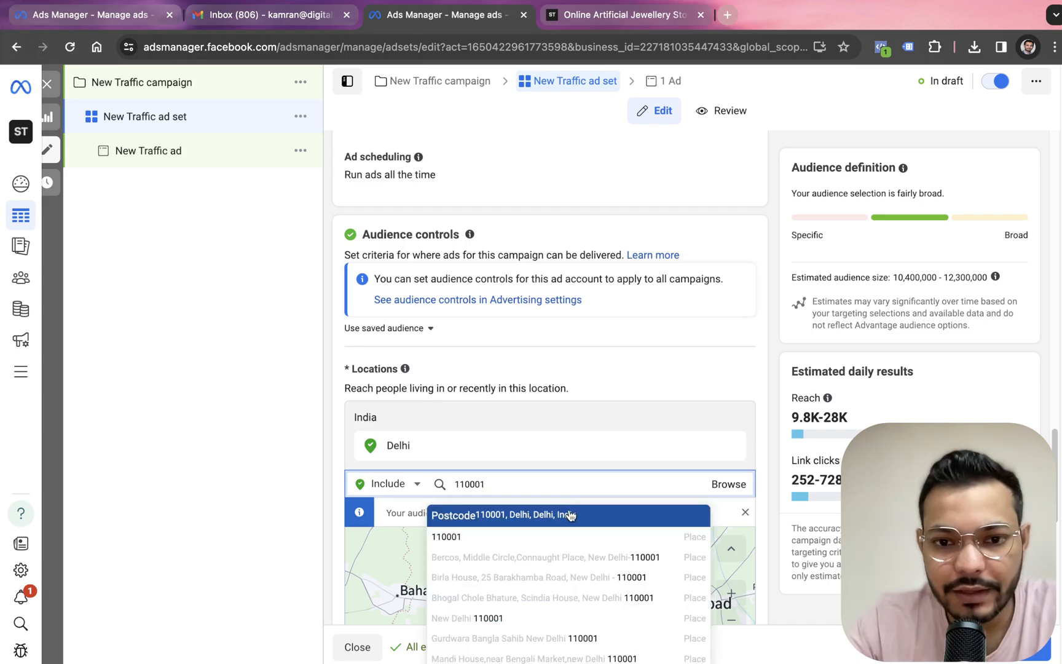
{"action": "left_click", "coordinate": [571, 515]}
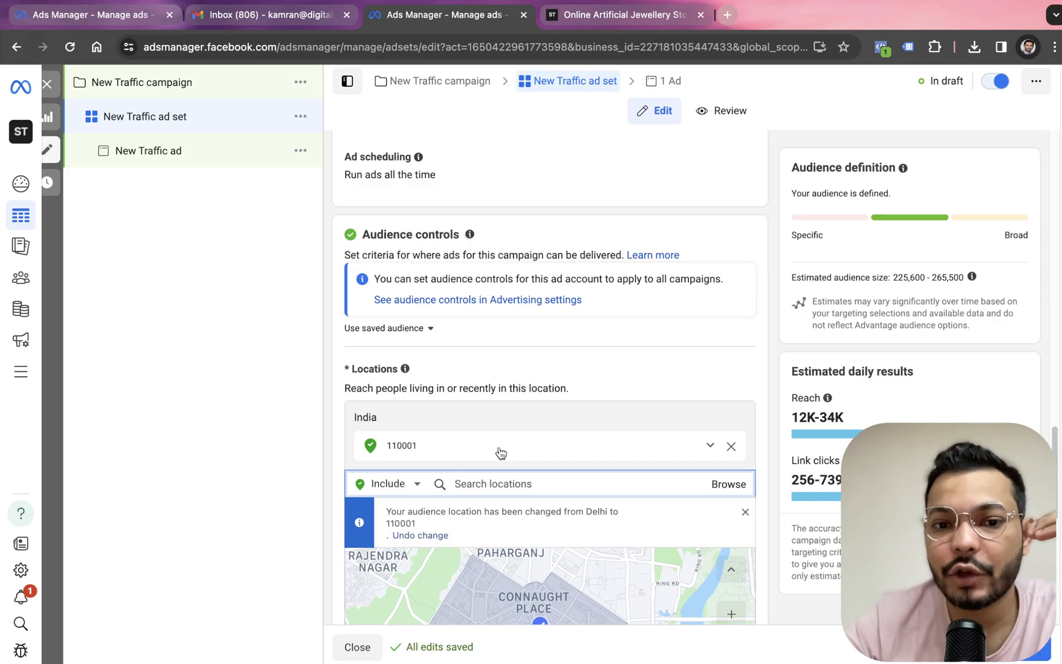
Expand the additional audience control options and review minimum age, custom audience exclusions and languages
{"action": "scroll", "coordinate": [253, 421], "scroll_direction": "down", "scroll_amount": 1}
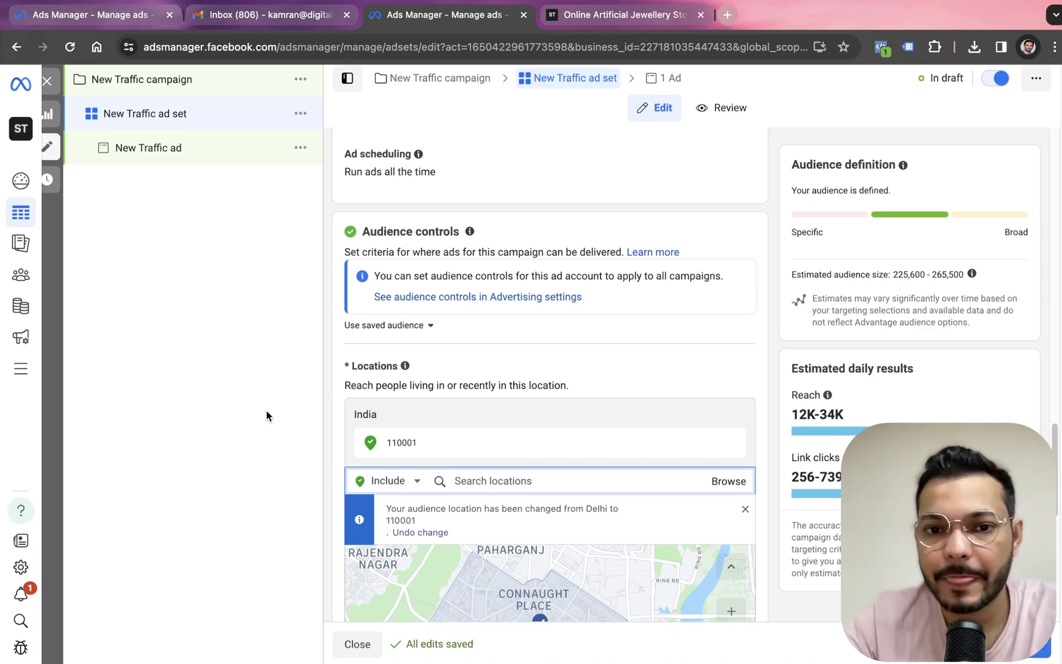
{"action": "scroll", "coordinate": [641, 283], "scroll_direction": "down", "scroll_amount": 6}
{"action": "scroll", "coordinate": [590, 487], "scroll_direction": "down", "scroll_amount": 1}
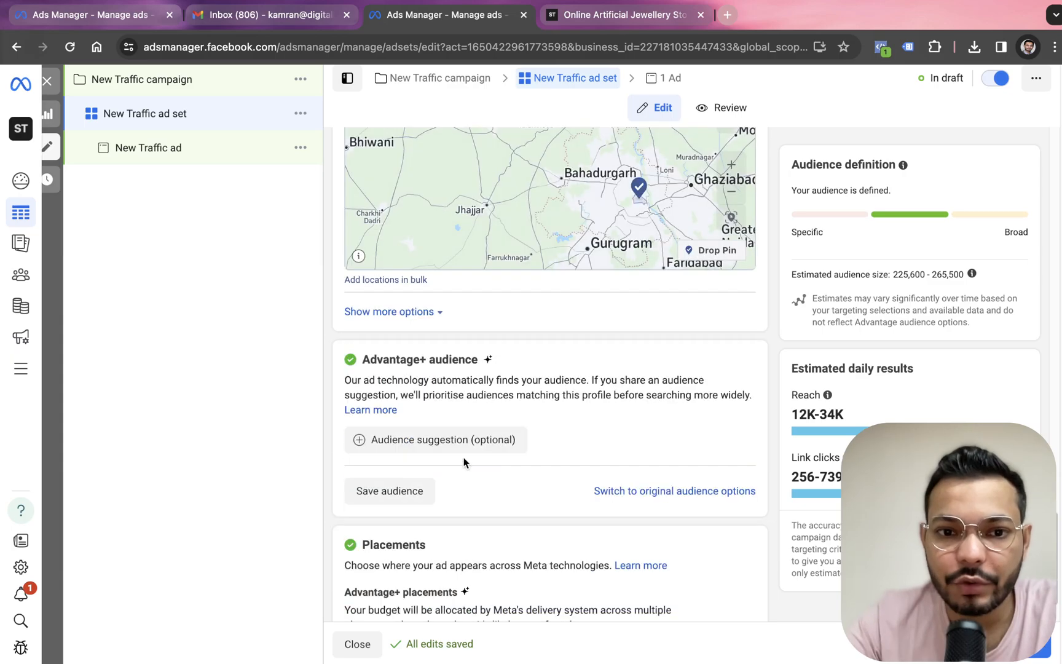
{"action": "left_click", "coordinate": [429, 313]}
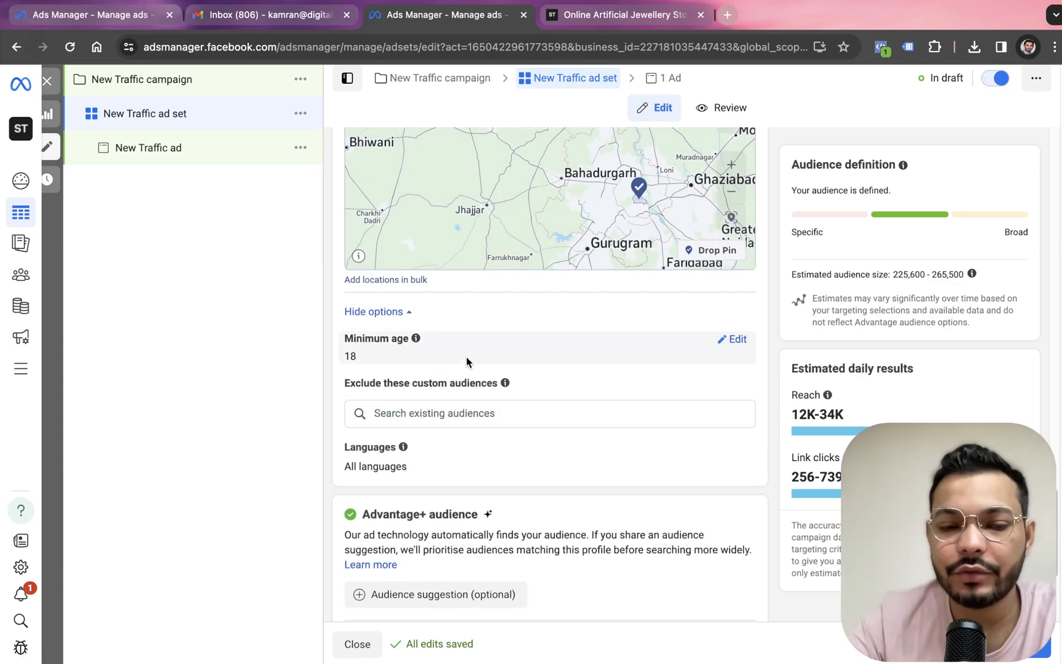
{"action": "scroll", "coordinate": [465, 362], "scroll_direction": "down", "scroll_amount": 3}
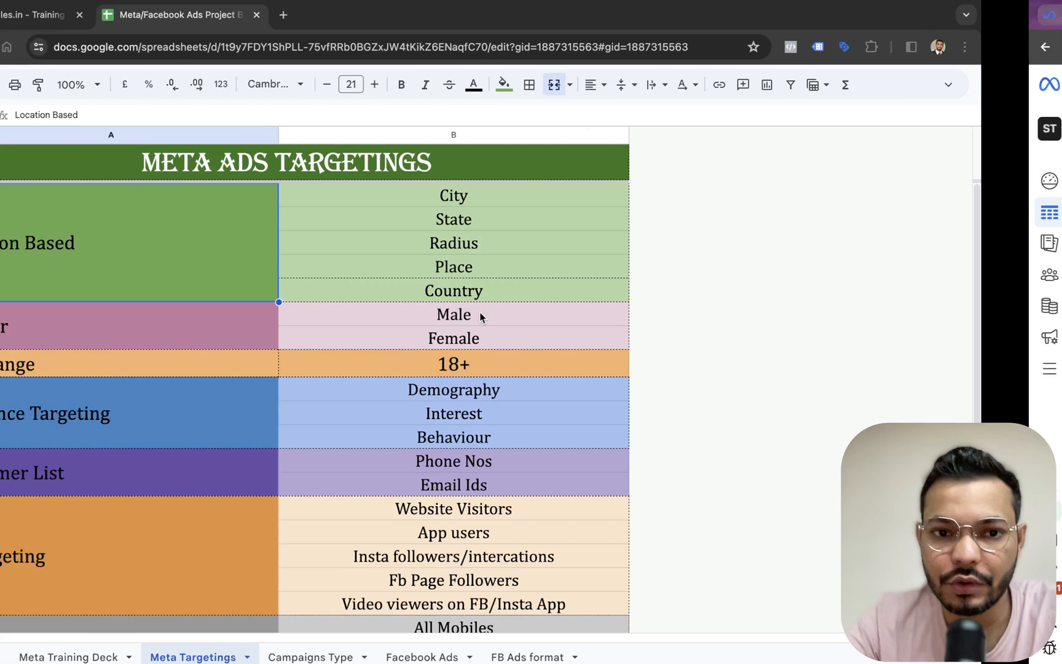
Switch to the Meta Targetings sheet in Google Sheets and go through the Gender and Age Range rows
{"action": "left_click", "coordinate": [258, 337]}
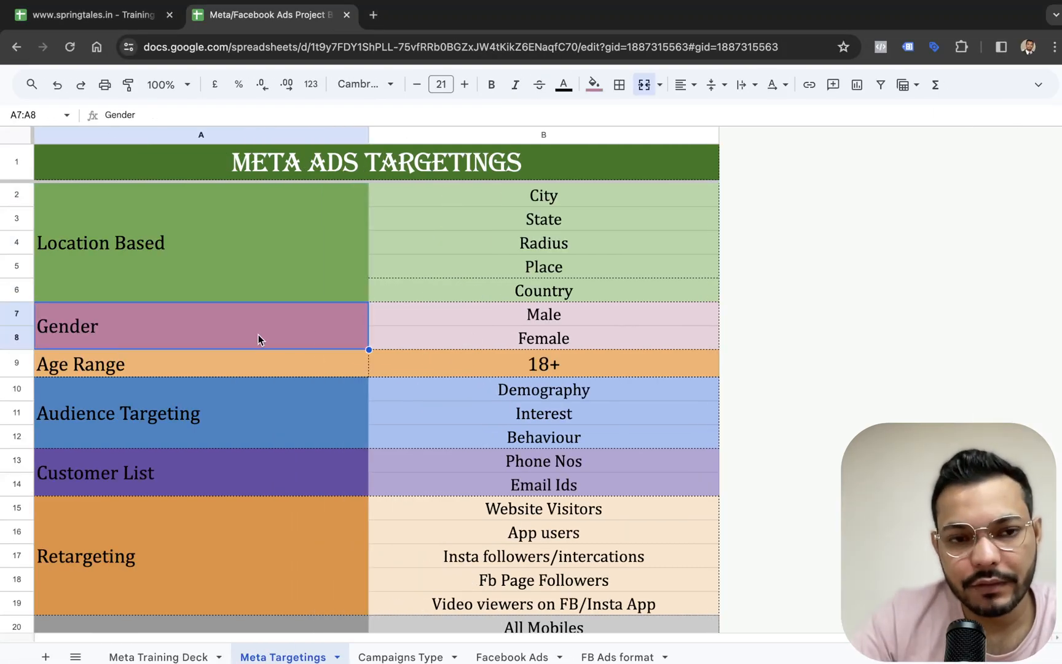
{"action": "key", "text": "Right"}
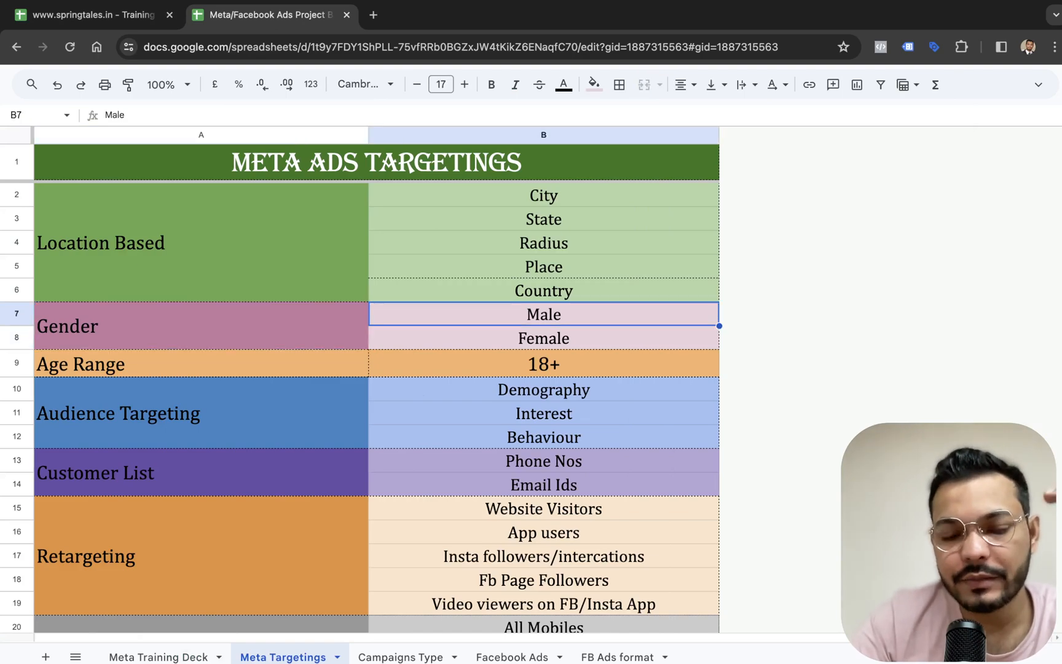
{"action": "key", "text": "Left"}
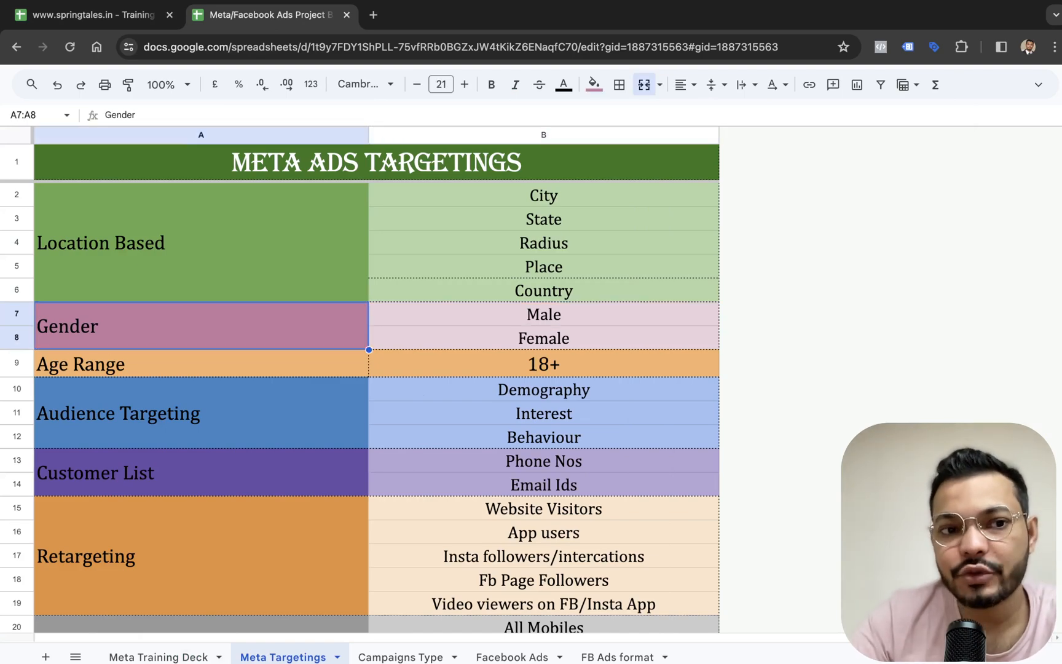
{"action": "key", "text": "Down"}
{"action": "key", "text": "Right"}
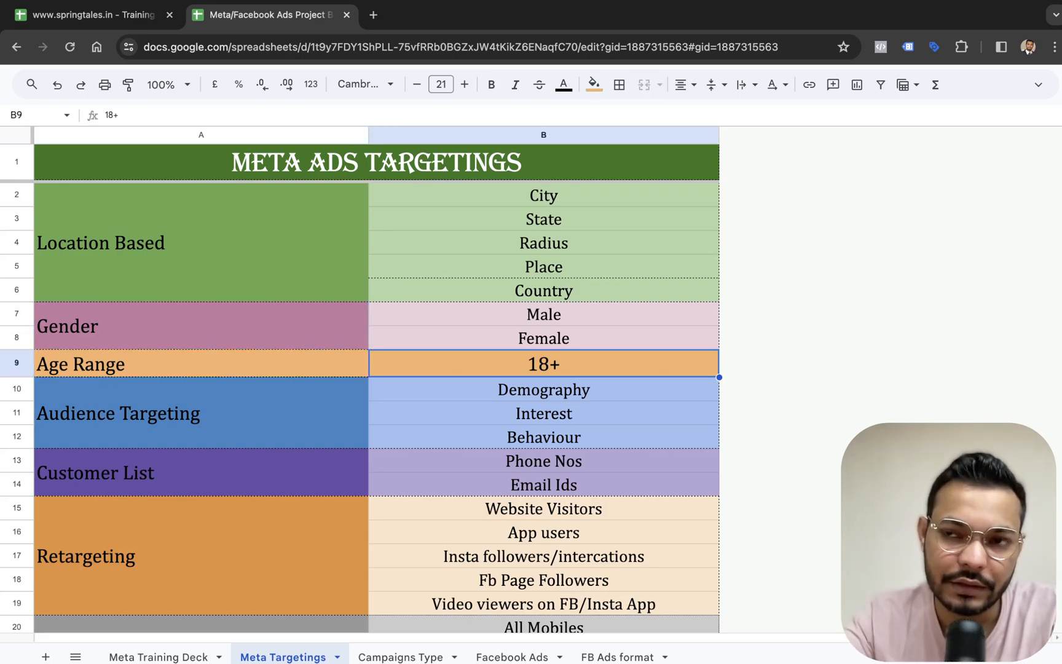
Go through the Audience Targeting rows and select the Demography, Interest and Behaviour cells, B10:B12
{"action": "key", "text": "Down"}
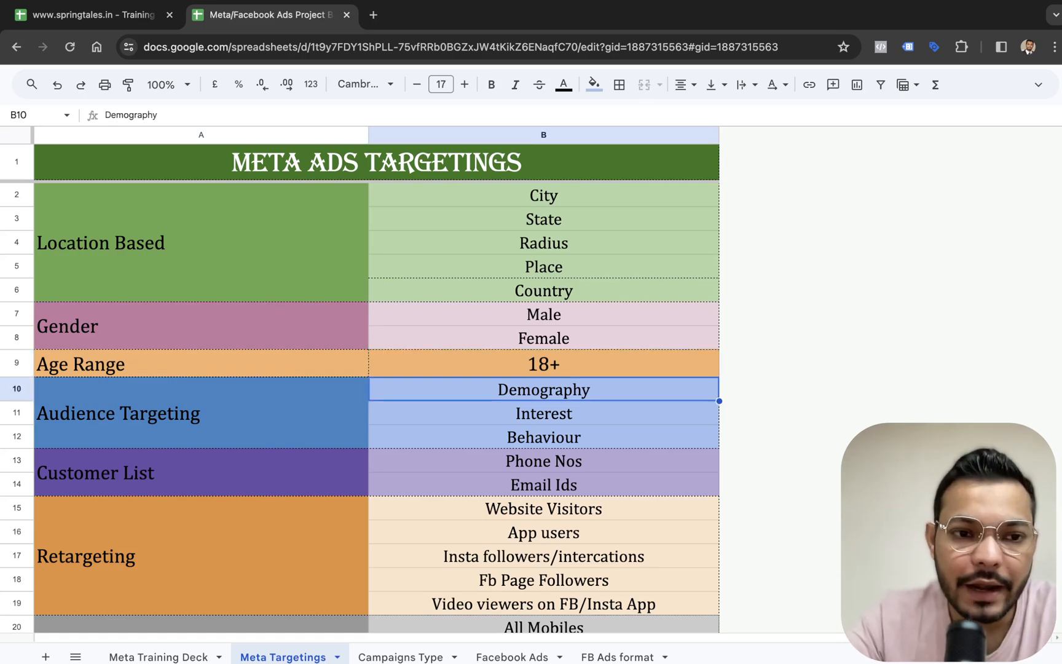
{"action": "key", "text": "Left"}
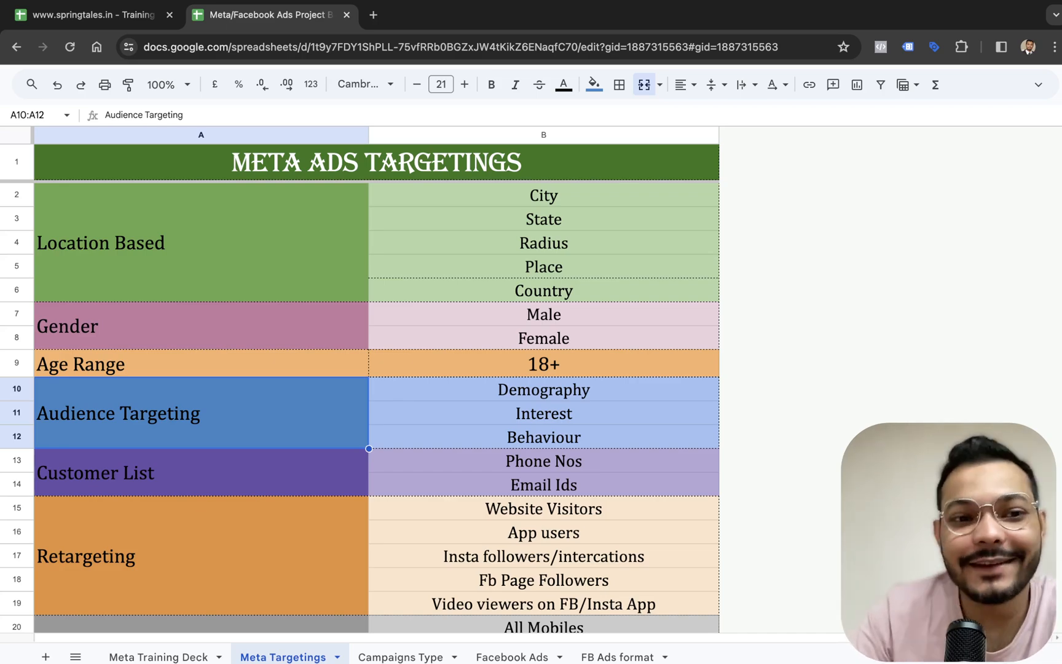
{"action": "key", "text": "Right"}
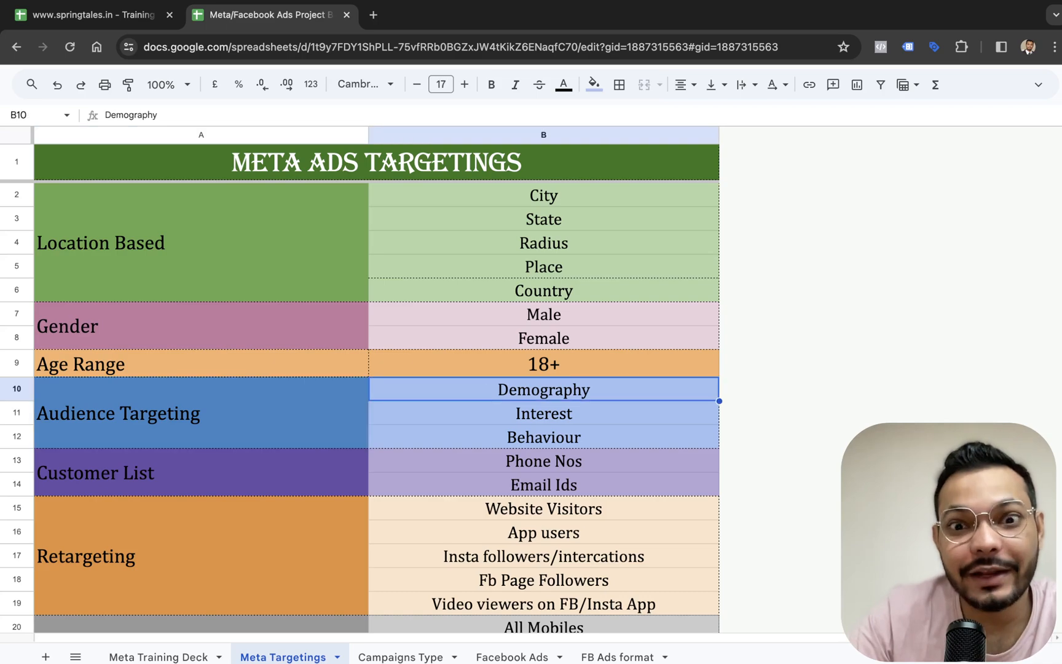
{"action": "key", "text": "Down"}
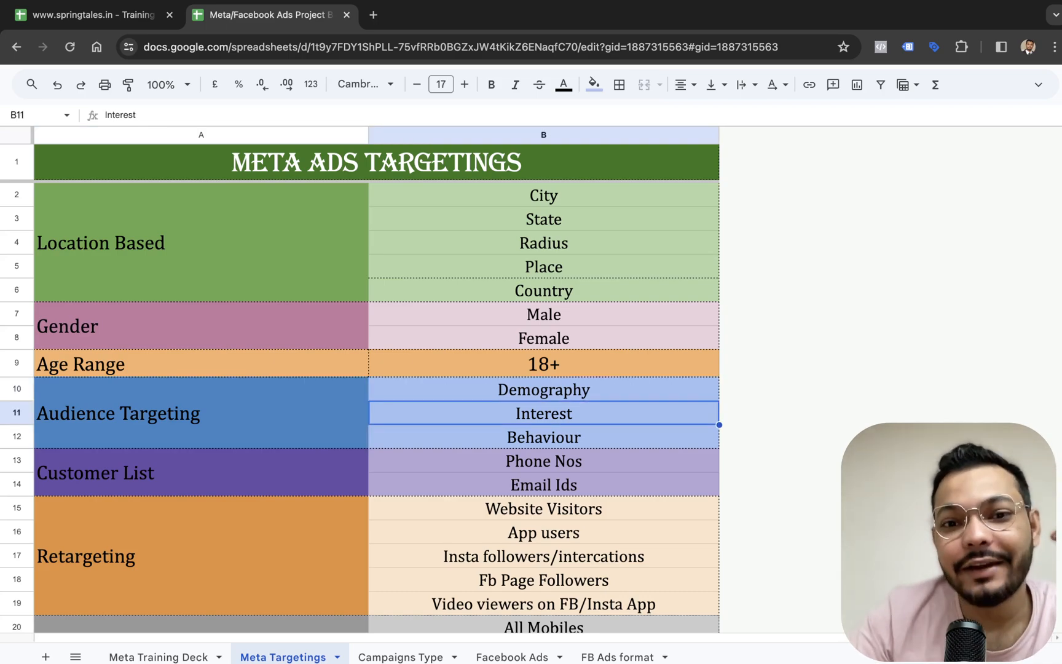
{"action": "key", "text": "Down"}
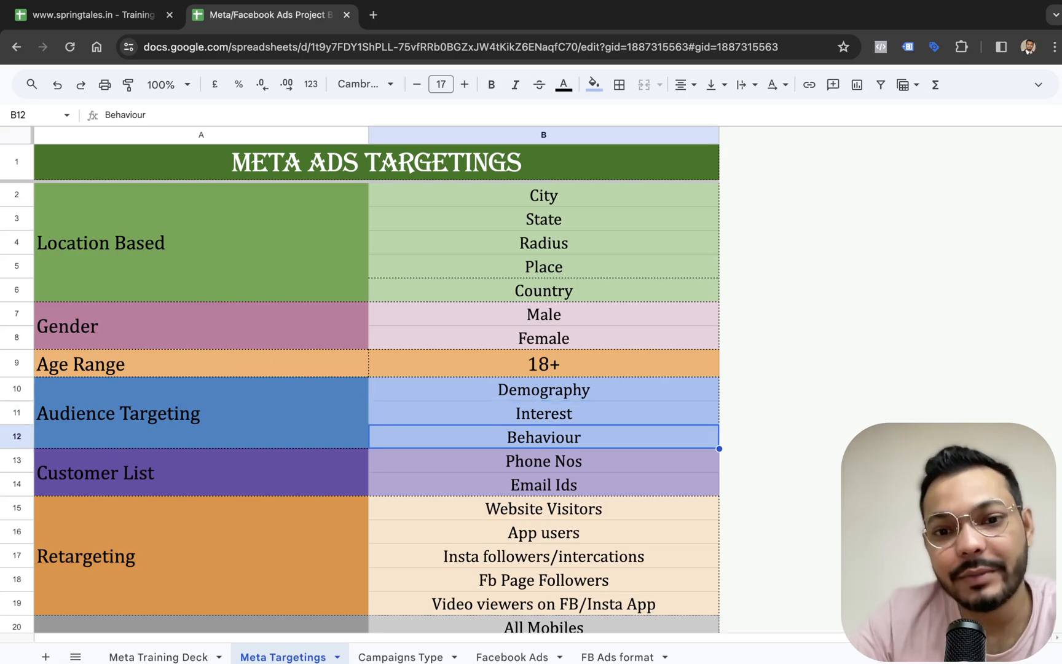
{"action": "key", "text": "Up"}
{"action": "key", "text": "Up"}
{"action": "key", "text": "shift+Down"}
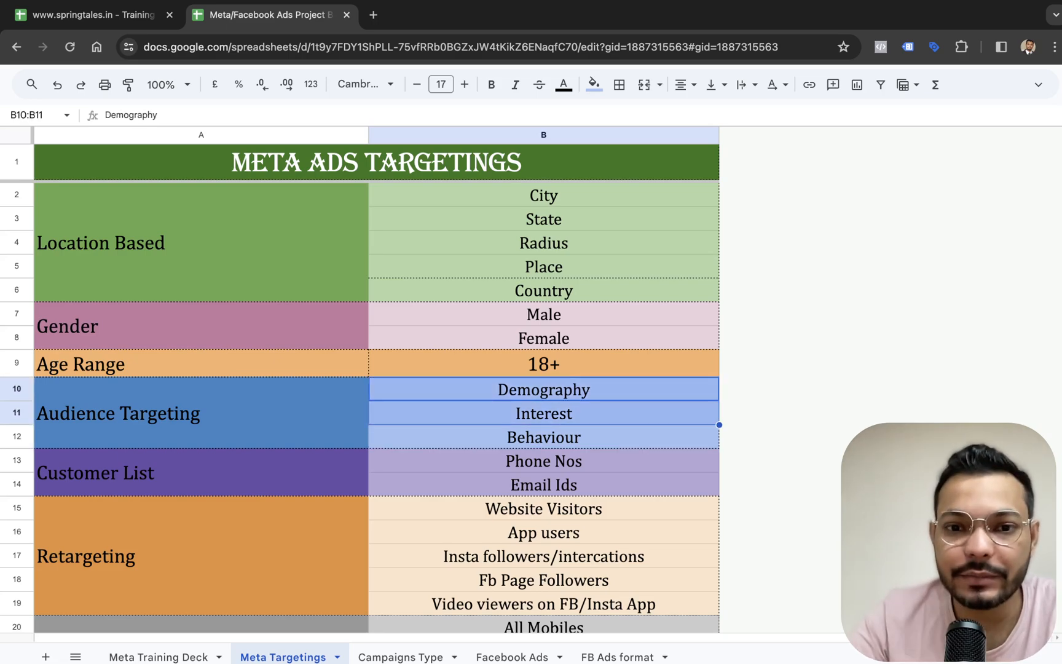
{"action": "key", "text": "shift+Down"}
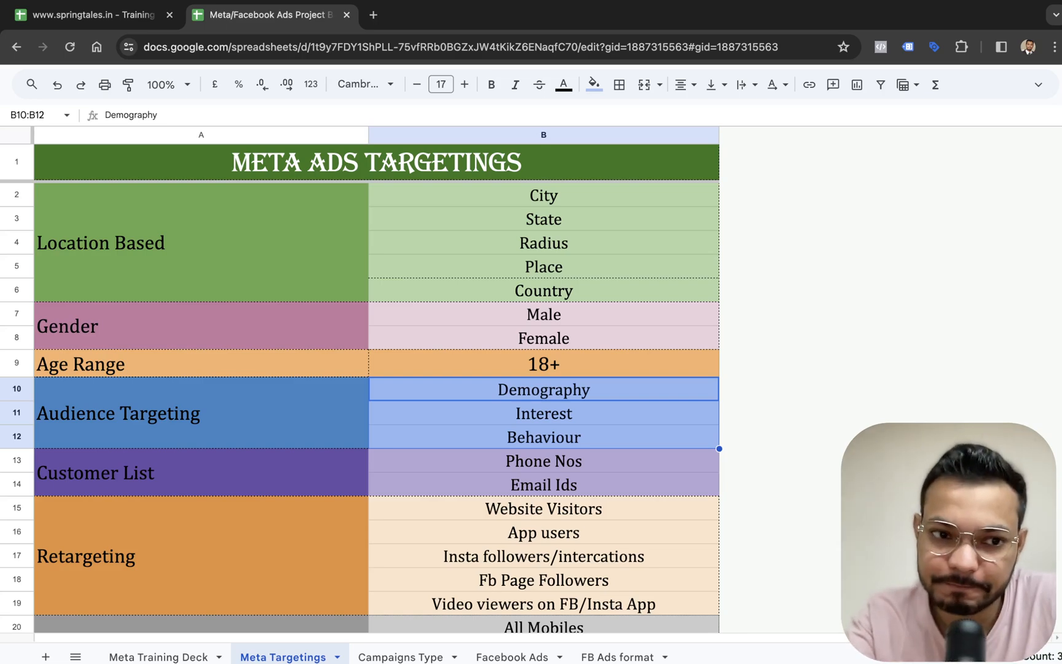
Switch back to Ads Manager and change the ad set's placements from Advantage+ to Manual placements
{"action": "key", "text": "ctrl+Right"}
{"action": "scroll", "coordinate": [415, 379], "scroll_direction": "down", "scroll_amount": 2}
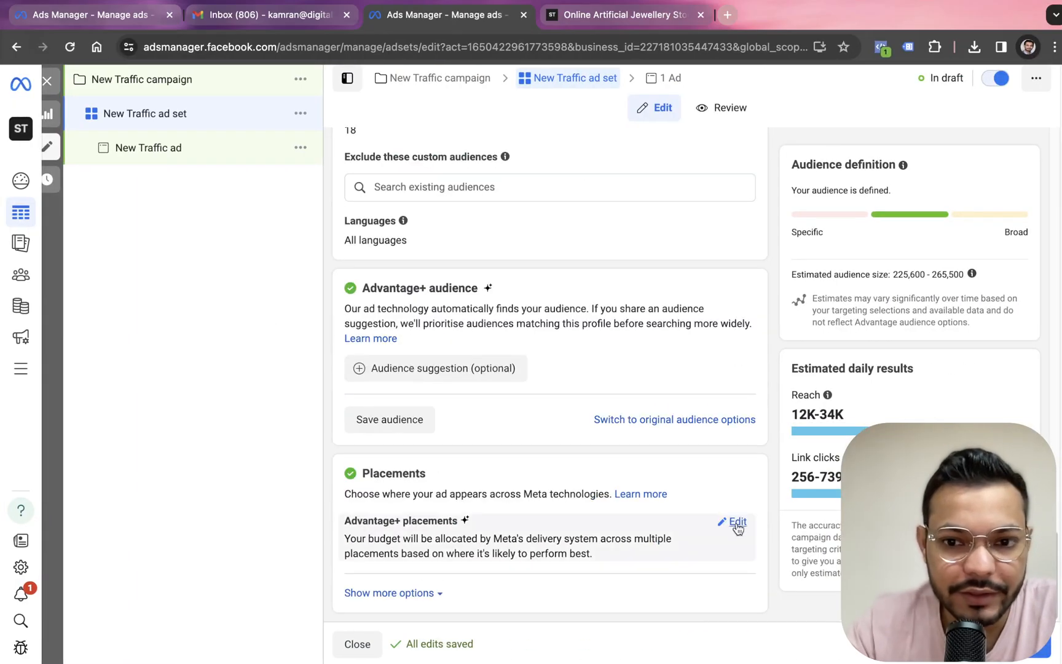
{"action": "left_click", "coordinate": [736, 521]}
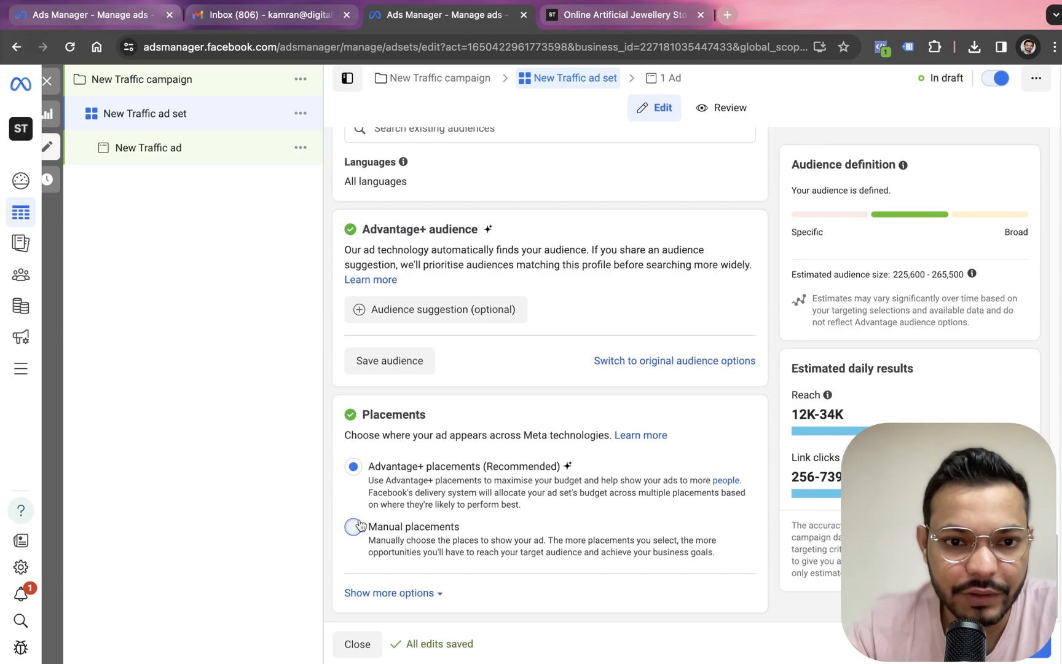
{"action": "left_click", "coordinate": [429, 536]}
{"action": "scroll", "coordinate": [433, 510], "scroll_direction": "down", "scroll_amount": 5}
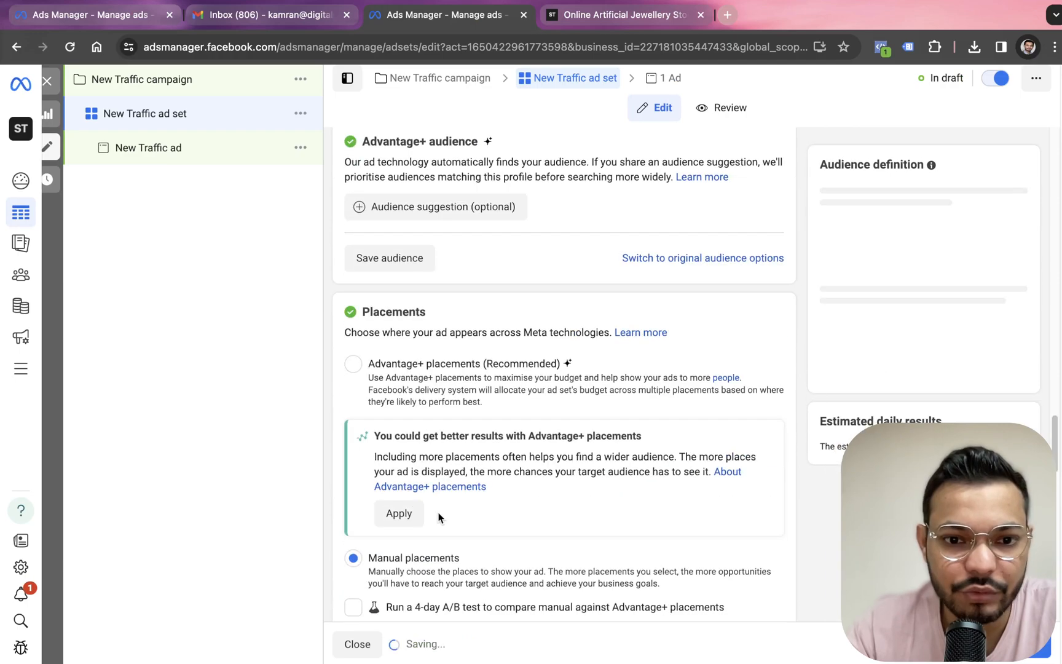
Expand the optional audience suggestion settings in the ad set's Advantage+ audience section
{"action": "scroll", "coordinate": [540, 388], "scroll_direction": "up", "scroll_amount": 4}
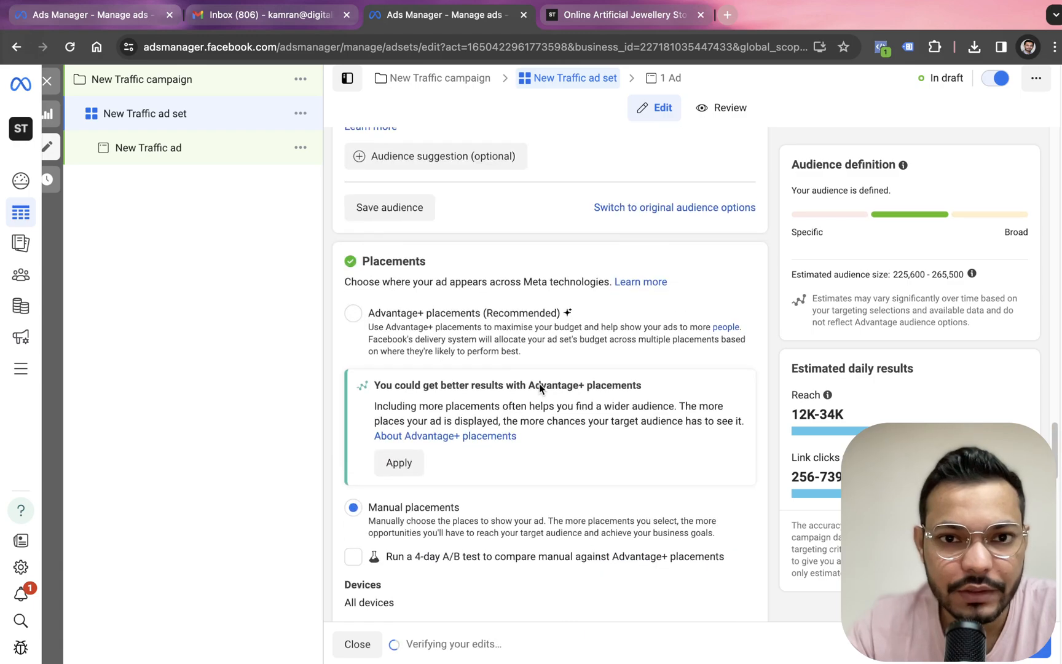
{"action": "scroll", "coordinate": [541, 386], "scroll_direction": "up", "scroll_amount": 3}
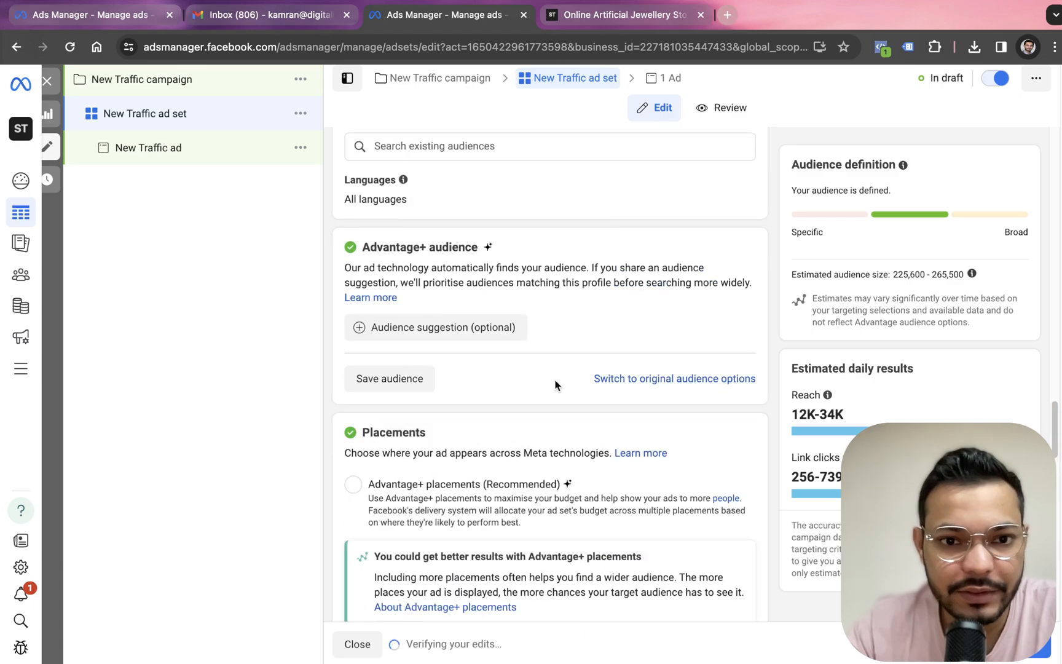
{"action": "left_click", "coordinate": [409, 336]}
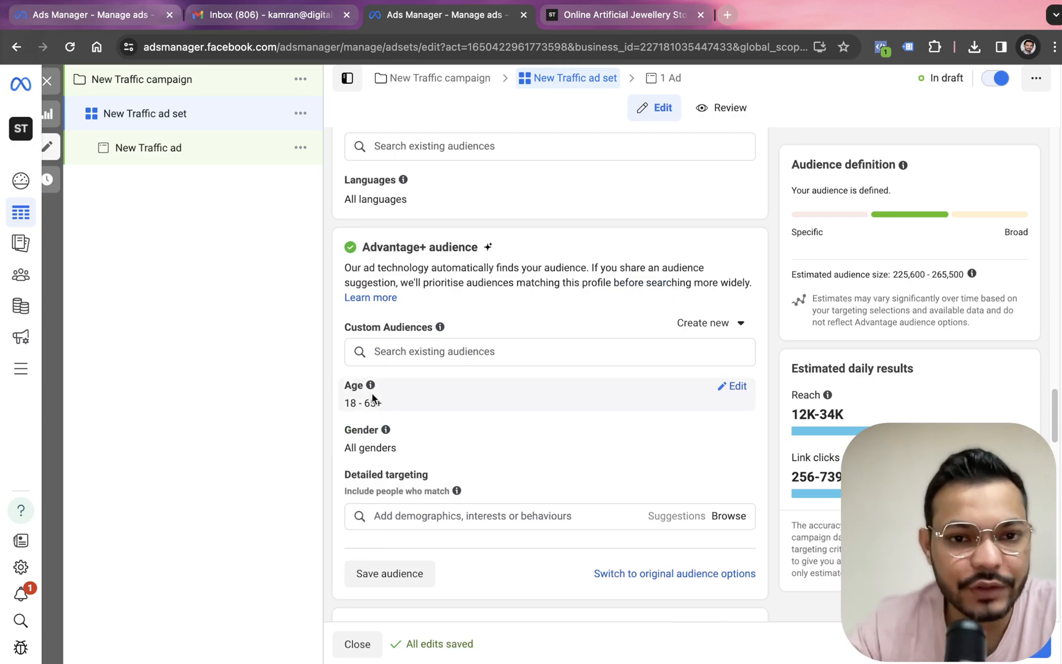
Set the suggested audience's maximum age to 35, check the minimum age choices, and set the gender to Women
{"action": "left_click", "coordinate": [741, 389]}
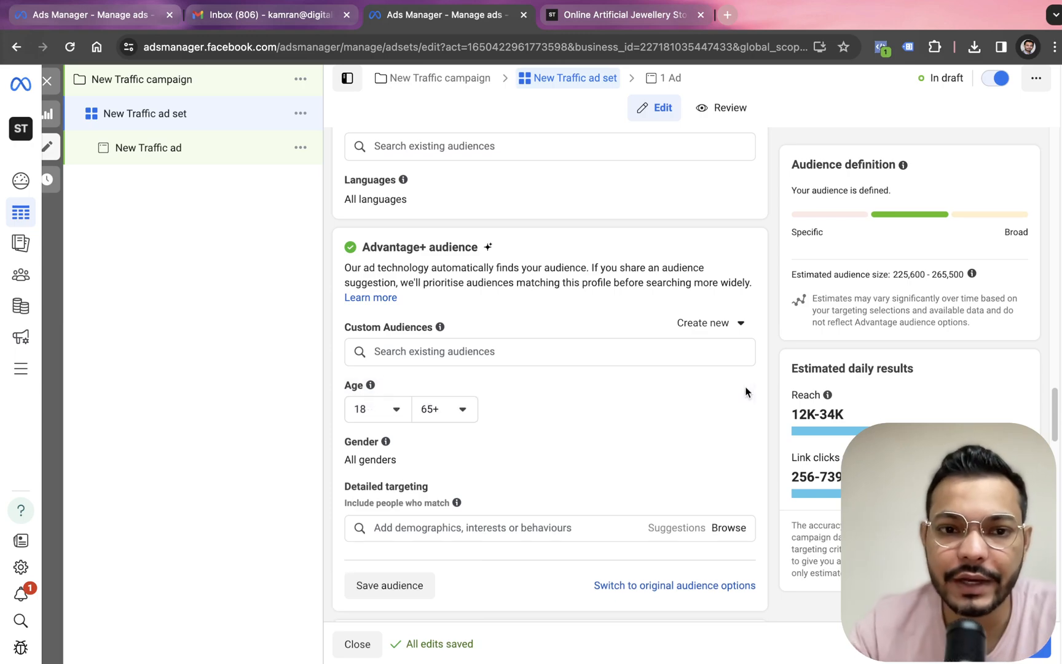
{"action": "left_click", "coordinate": [434, 410]}
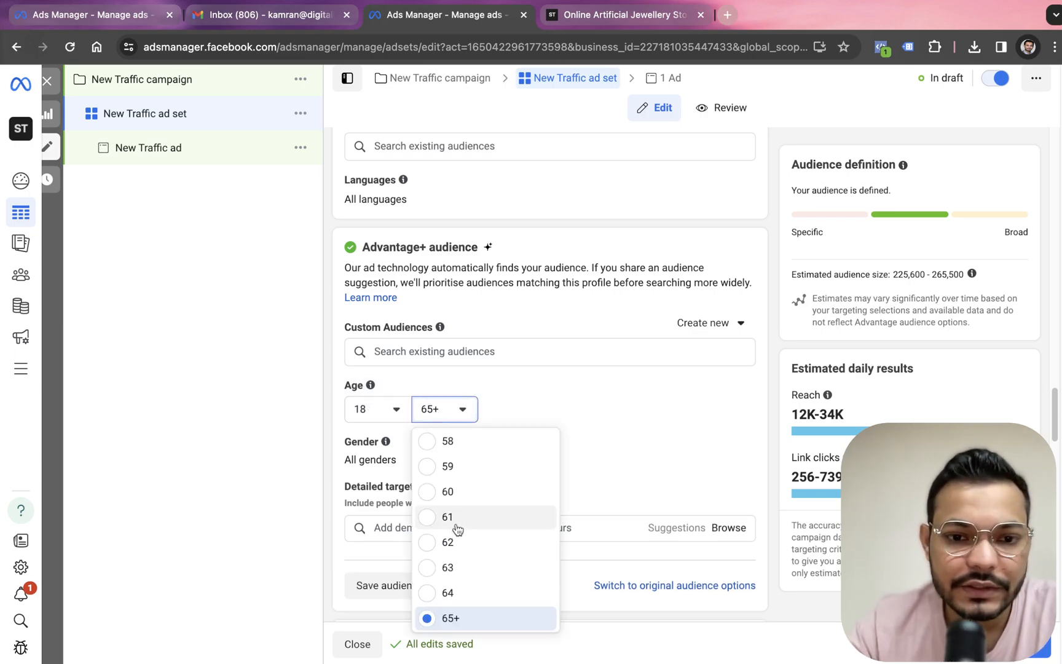
{"action": "scroll", "coordinate": [451, 540], "scroll_direction": "up", "scroll_amount": 3}
{"action": "scroll", "coordinate": [447, 514], "scroll_direction": "up", "scroll_amount": 7}
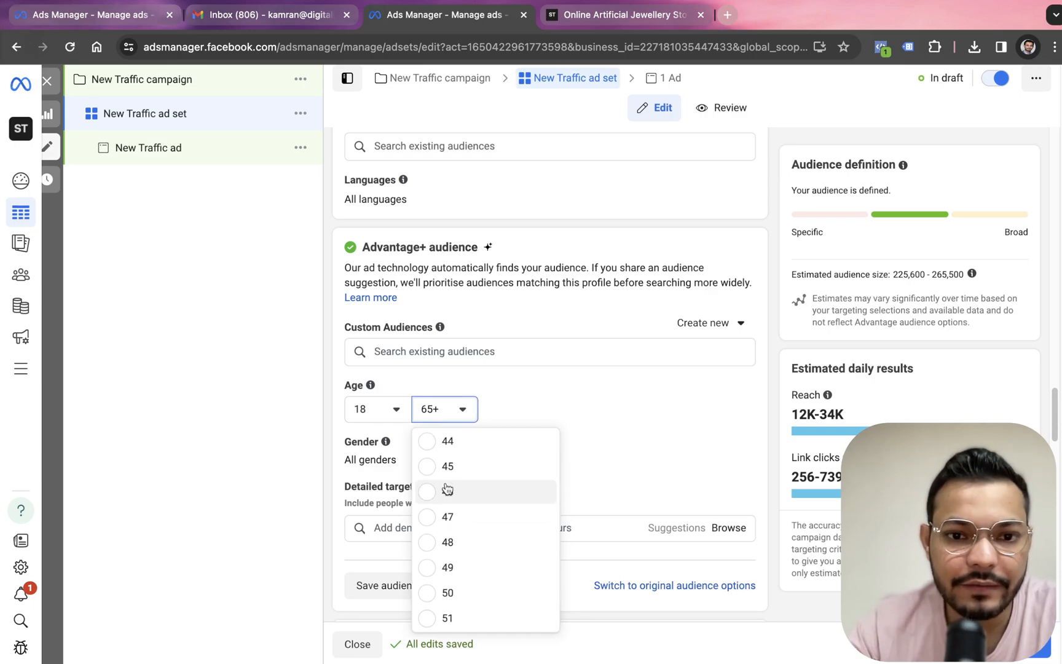
{"action": "scroll", "coordinate": [447, 472], "scroll_direction": "up", "scroll_amount": 2}
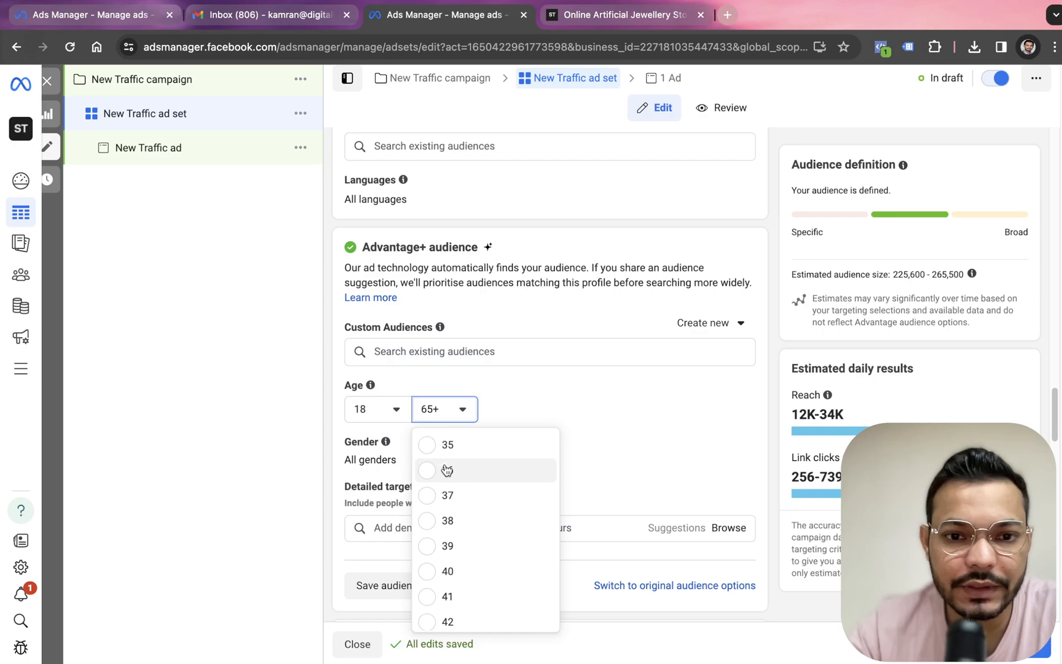
{"action": "left_click", "coordinate": [440, 463]}
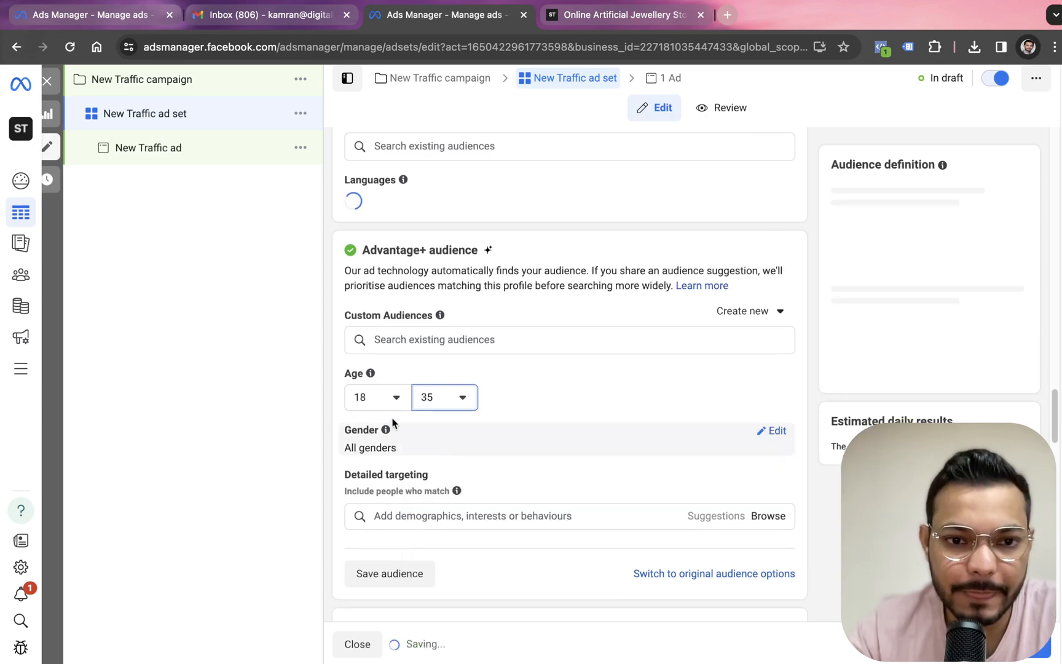
{"action": "left_click", "coordinate": [394, 400]}
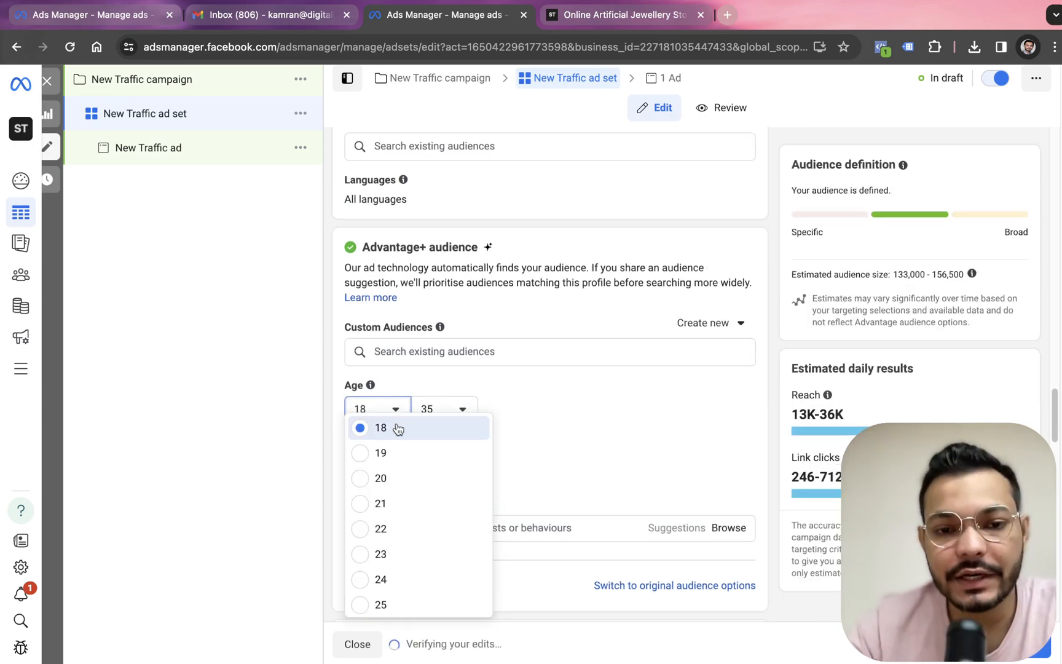
{"action": "left_click", "coordinate": [553, 420]}
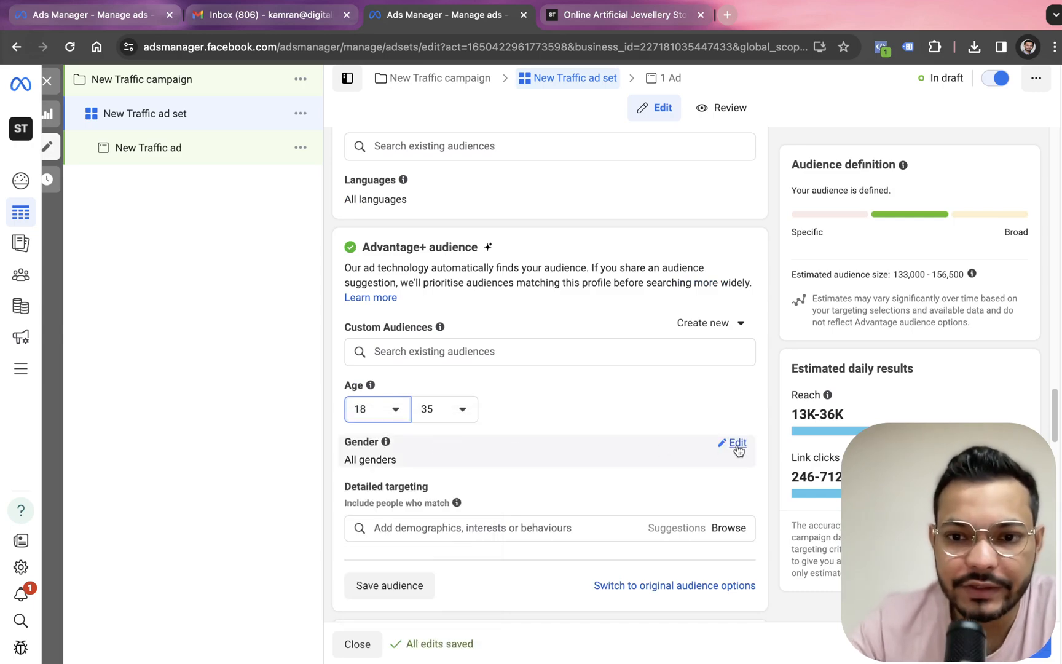
{"action": "left_click", "coordinate": [741, 443]}
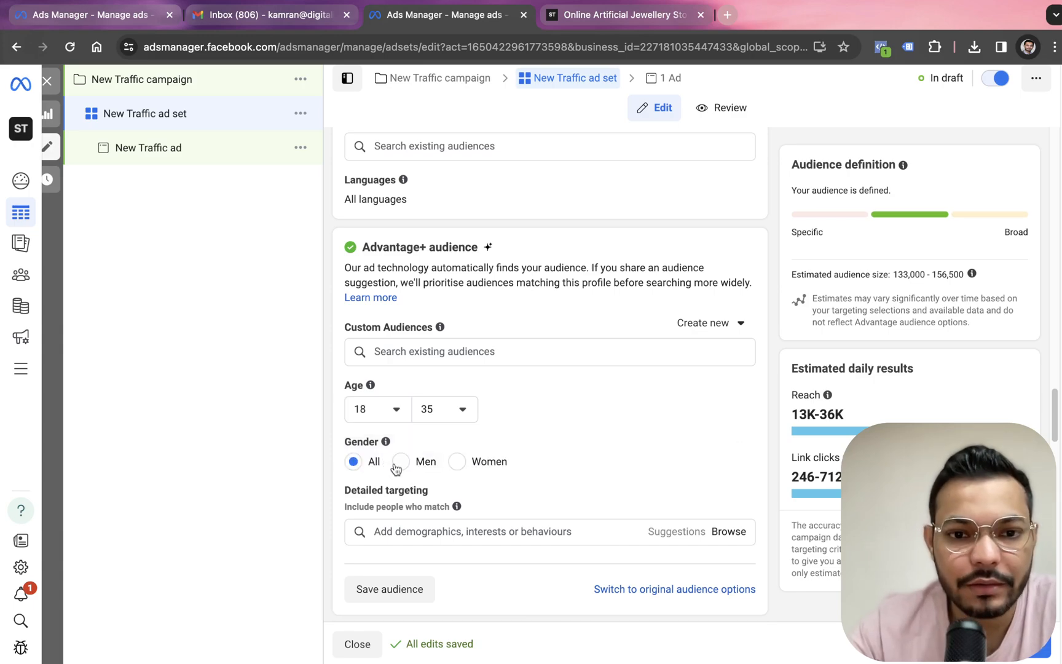
{"action": "left_click", "coordinate": [455, 463]}
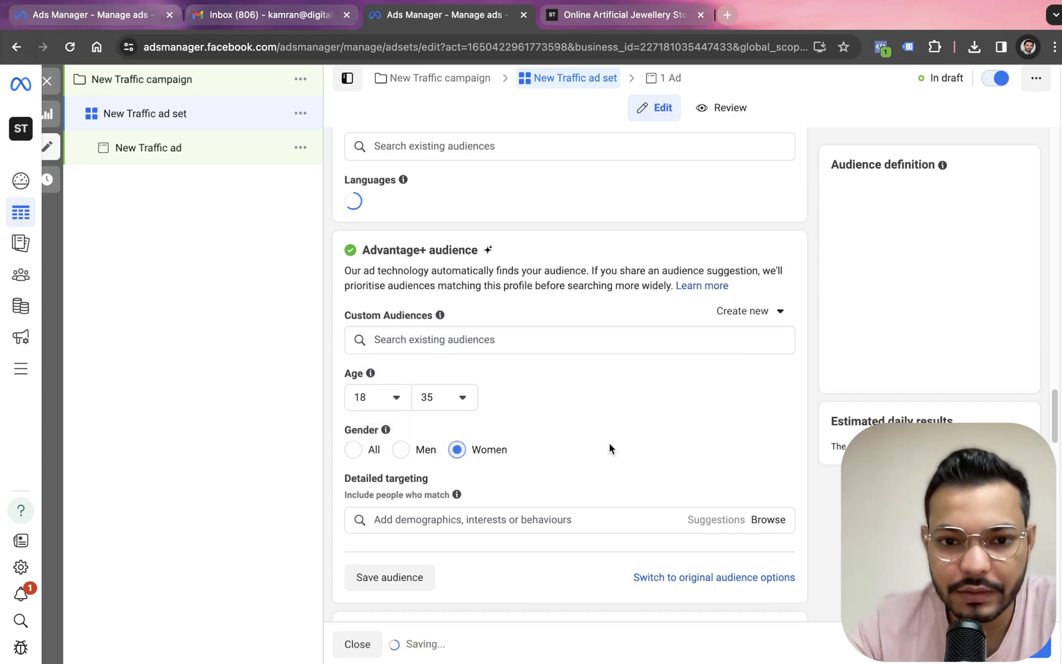
Browse the detailed targeting categories and look through the Education options under Demographics
{"action": "scroll", "coordinate": [585, 449], "scroll_direction": "down", "scroll_amount": 1}
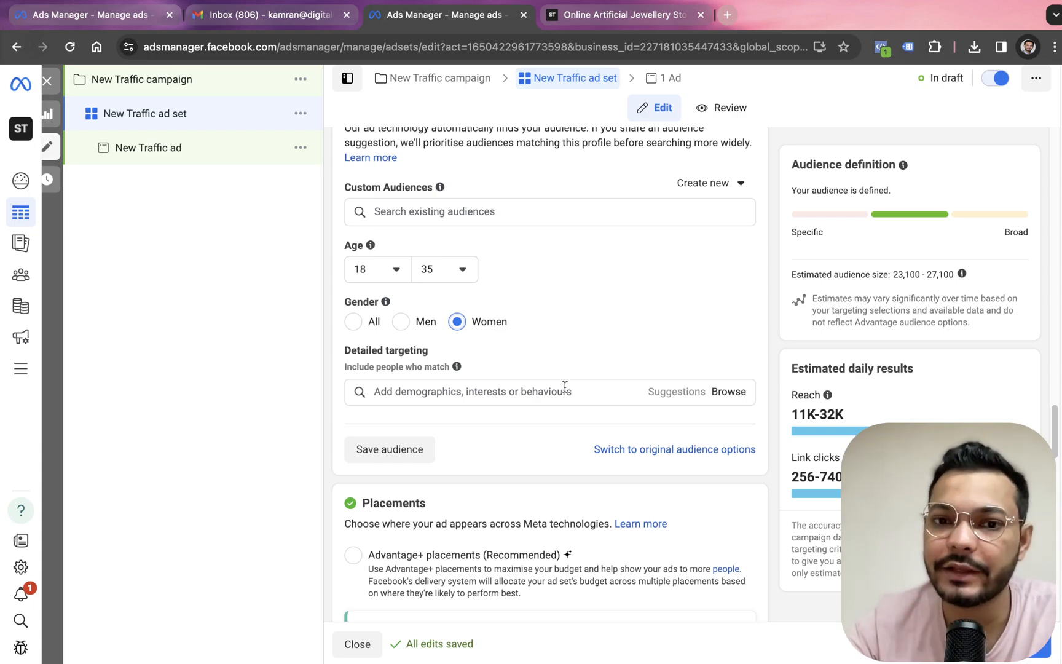
{"action": "left_click", "coordinate": [714, 398]}
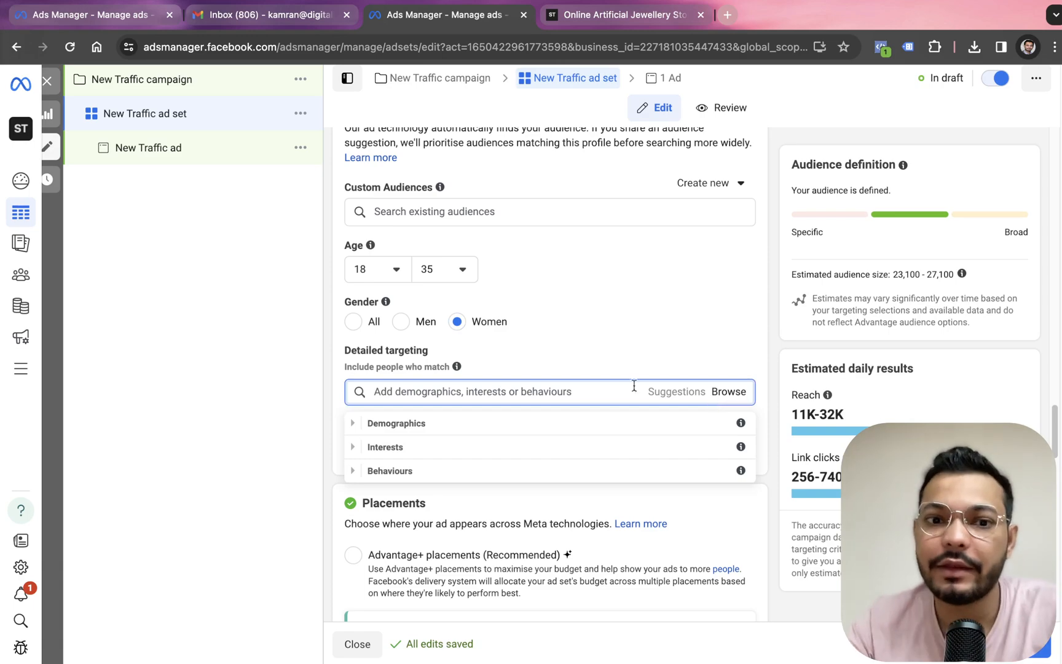
{"action": "left_click", "coordinate": [352, 423]}
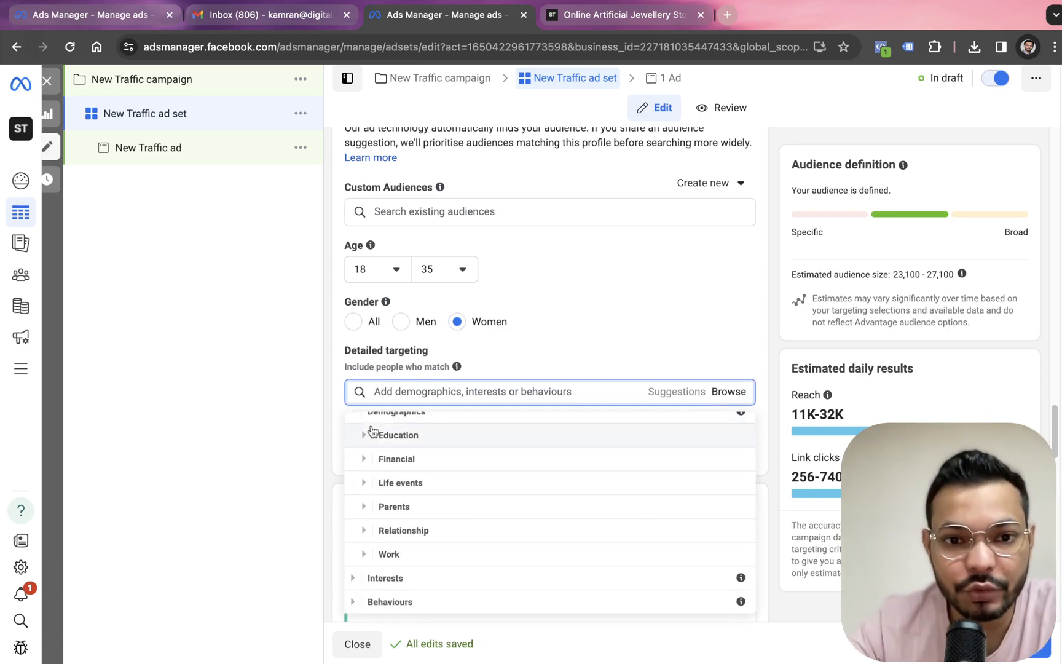
{"action": "left_click", "coordinate": [368, 436]}
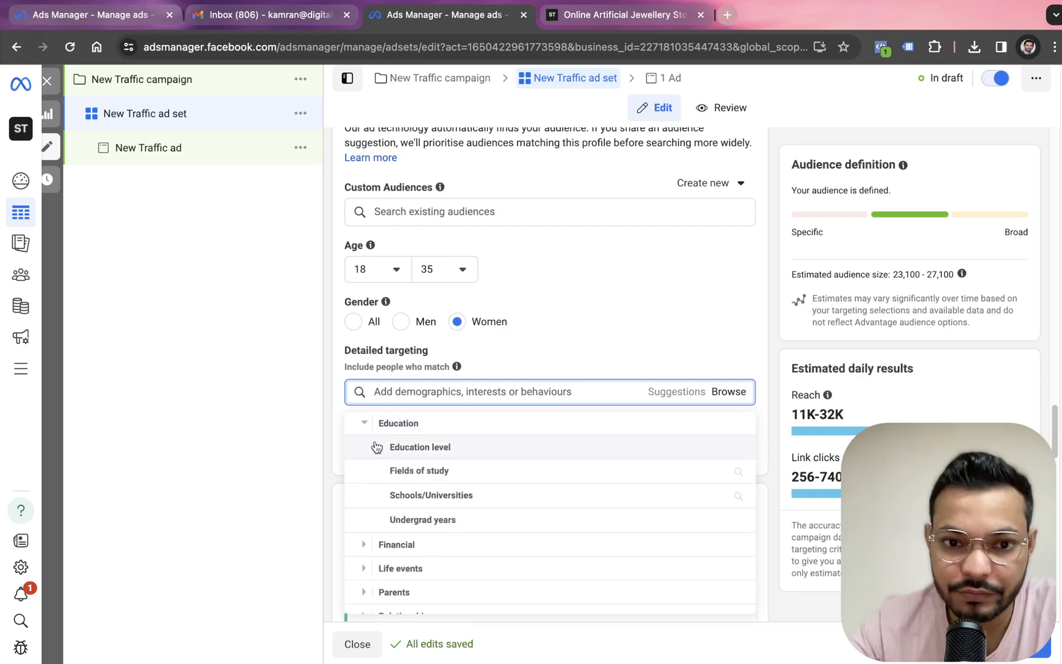
{"action": "scroll", "coordinate": [386, 455], "scroll_direction": "down", "scroll_amount": 2}
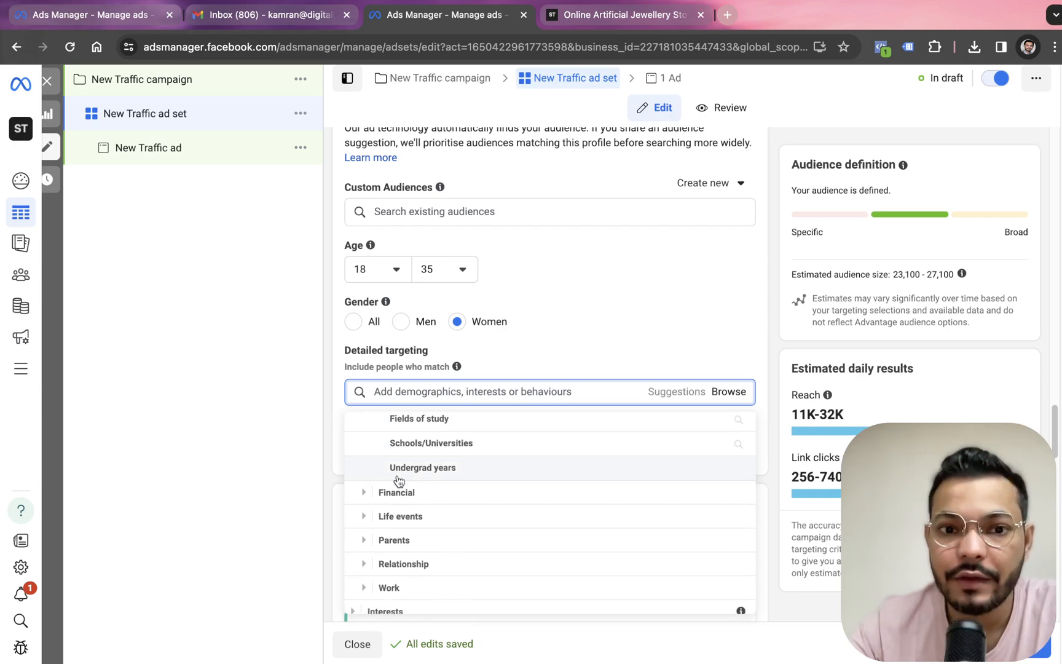
{"action": "scroll", "coordinate": [398, 480], "scroll_direction": "up", "scroll_amount": 1}
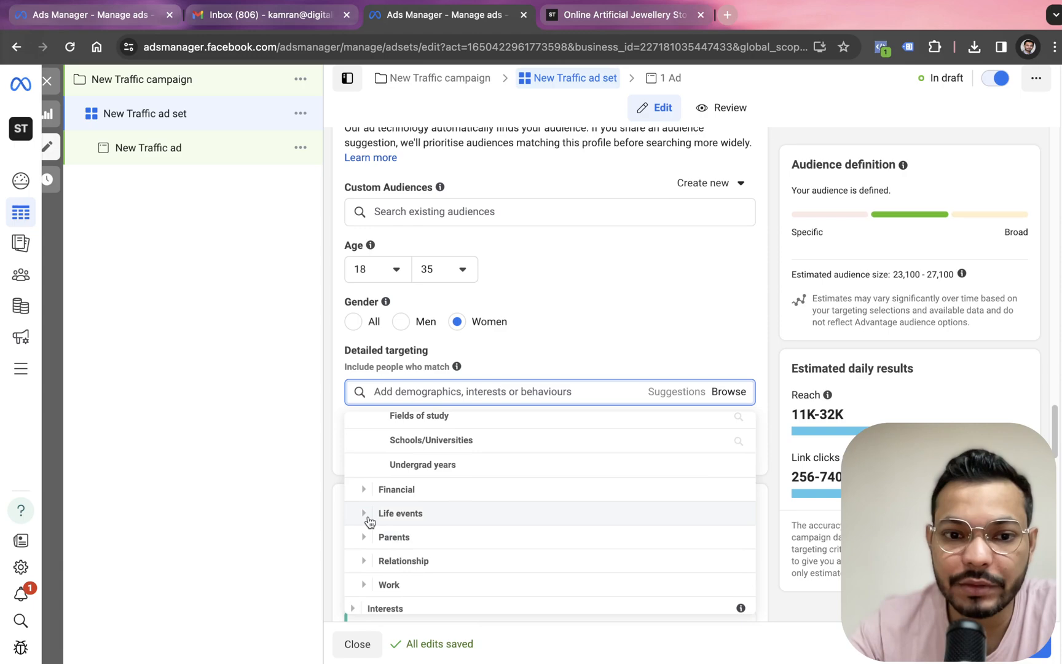
Look through the Life events options under Demographics, including the Date of birth subcategory, and collapse Demographics
{"action": "left_click", "coordinate": [366, 514]}
{"action": "scroll", "coordinate": [446, 490], "scroll_direction": "down", "scroll_amount": 1}
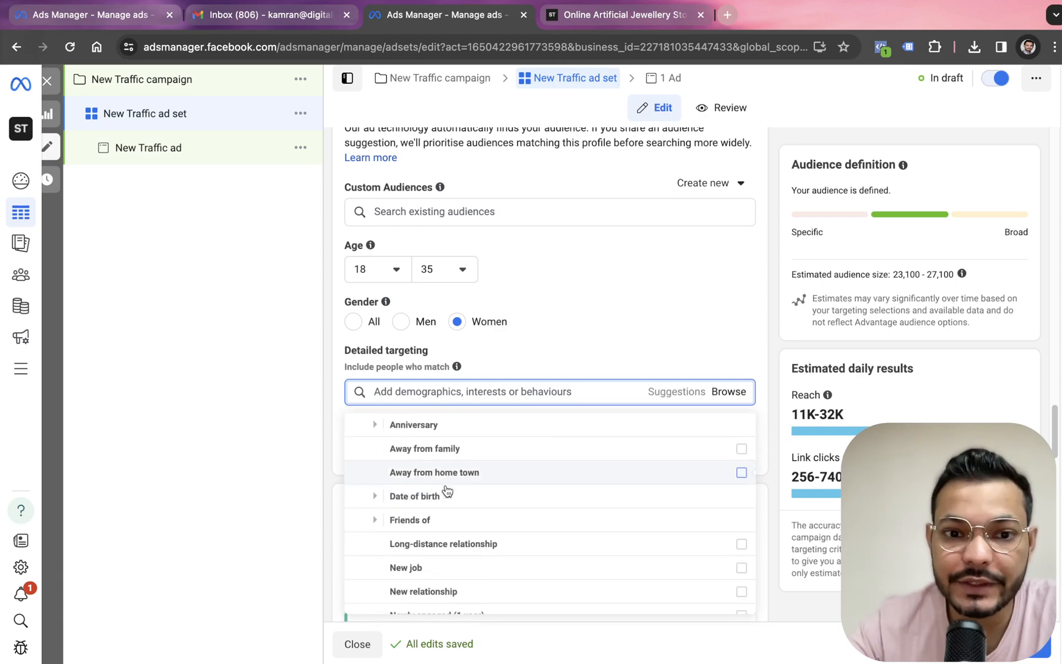
{"action": "left_click", "coordinate": [383, 499]}
{"action": "scroll", "coordinate": [385, 501], "scroll_direction": "down", "scroll_amount": 3}
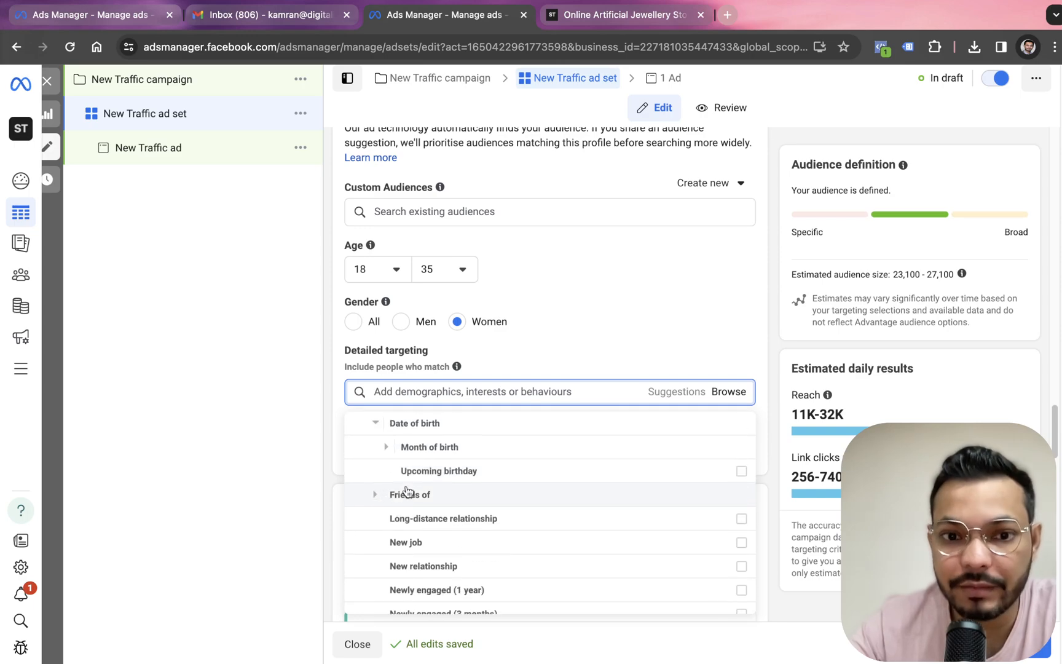
{"action": "scroll", "coordinate": [421, 481], "scroll_direction": "up", "scroll_amount": 3}
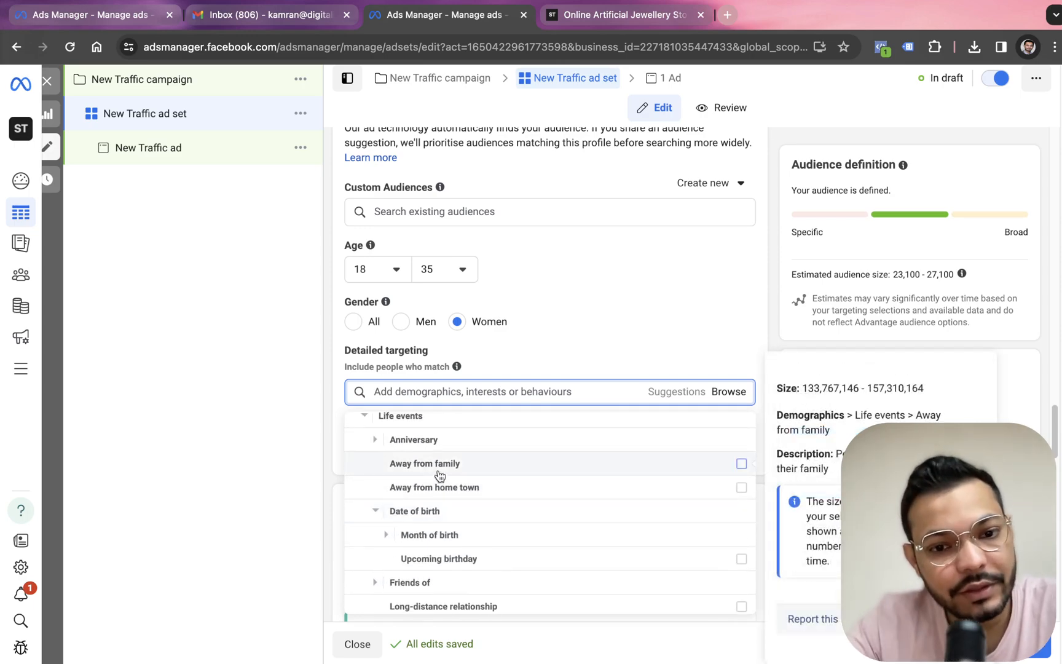
{"action": "scroll", "coordinate": [439, 475], "scroll_direction": "down", "scroll_amount": 3}
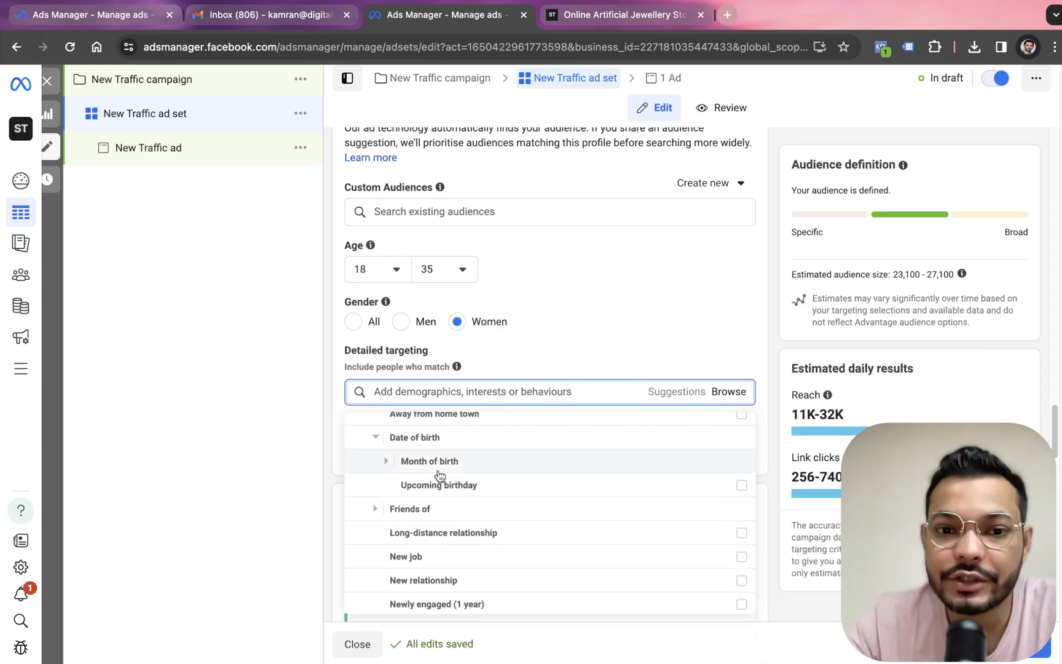
{"action": "scroll", "coordinate": [440, 475], "scroll_direction": "down", "scroll_amount": 3}
{"action": "mouse_move", "coordinate": [438, 476]}
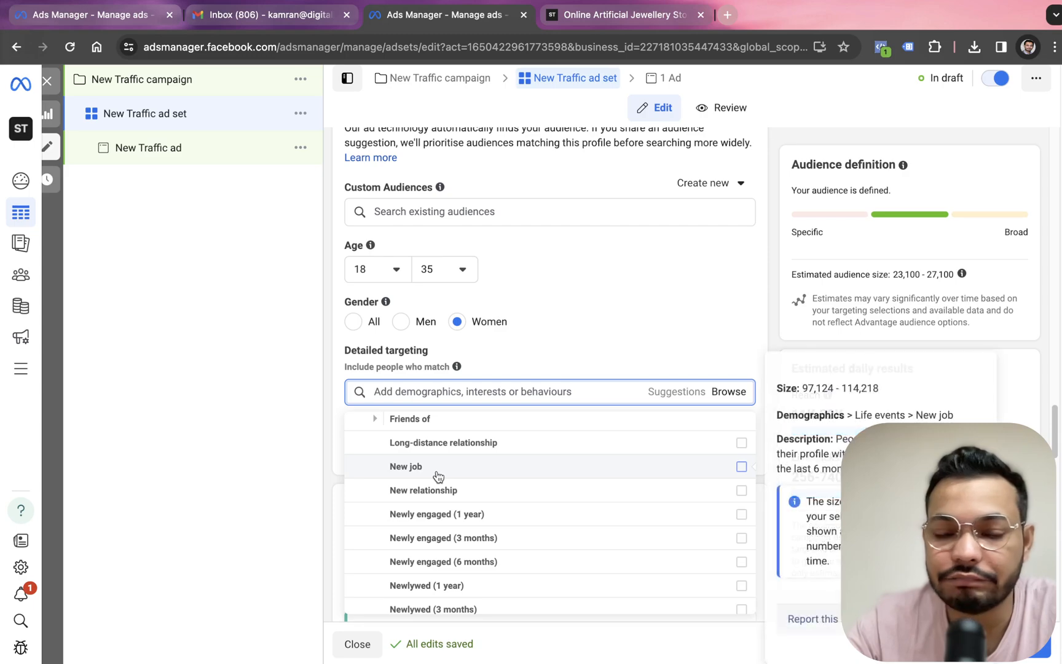
{"action": "scroll", "coordinate": [439, 477], "scroll_direction": "down", "scroll_amount": 5}
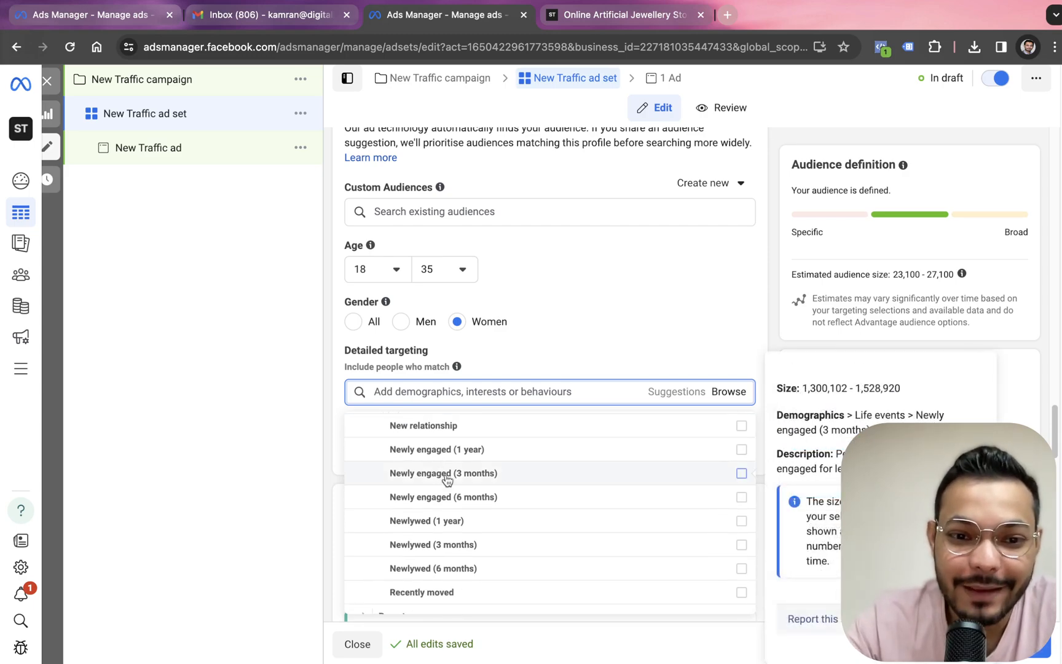
{"action": "scroll", "coordinate": [442, 478], "scroll_direction": "up", "scroll_amount": 3}
{"action": "scroll", "coordinate": [447, 480], "scroll_direction": "up", "scroll_amount": 4}
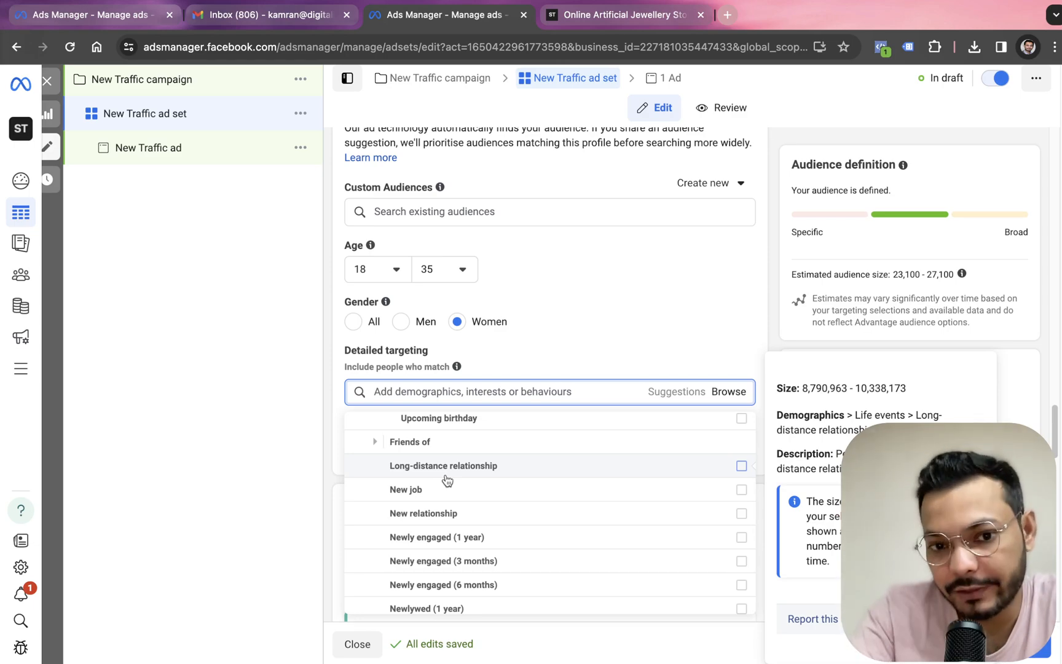
{"action": "scroll", "coordinate": [447, 480], "scroll_direction": "up", "scroll_amount": 4}
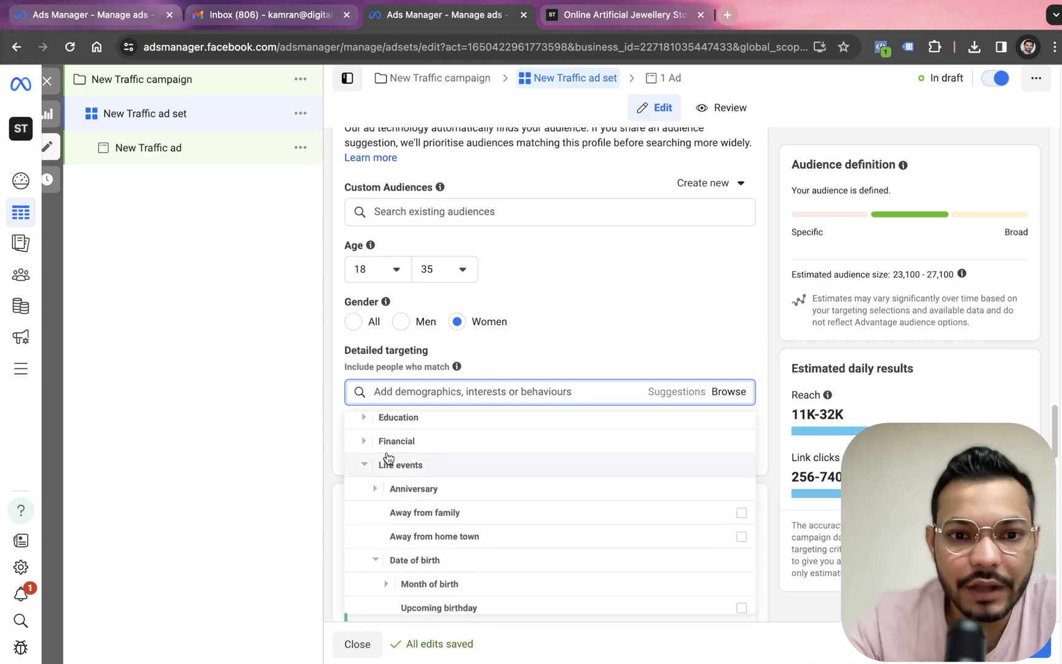
{"action": "left_click", "coordinate": [355, 424]}
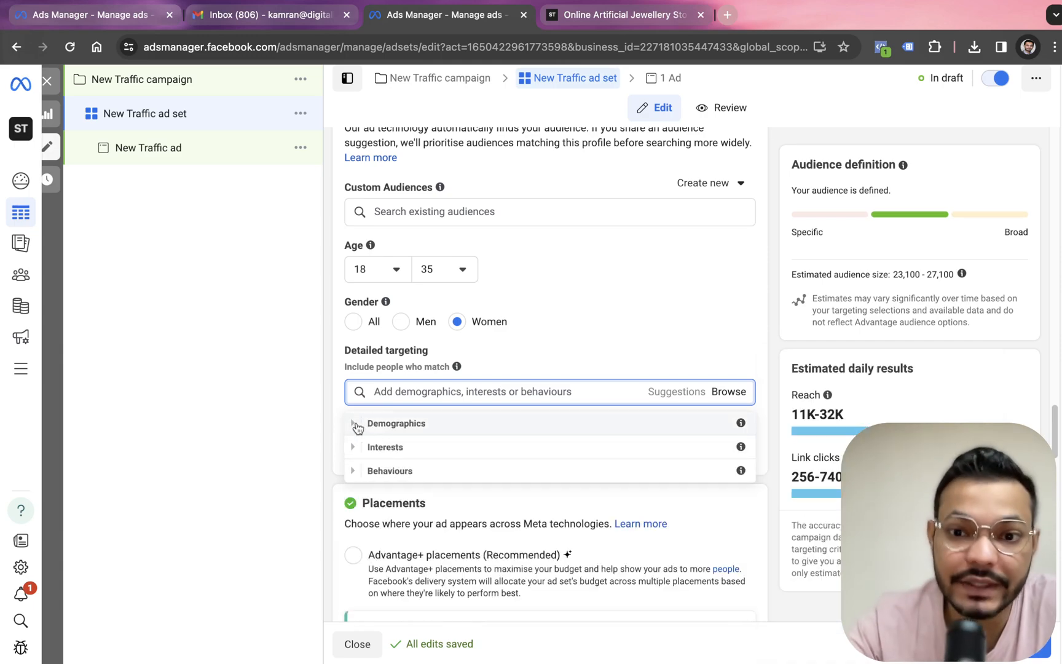
Go through the Interests categories, including the Business and industry entries, and collapse Interests
{"action": "left_click", "coordinate": [353, 447]}
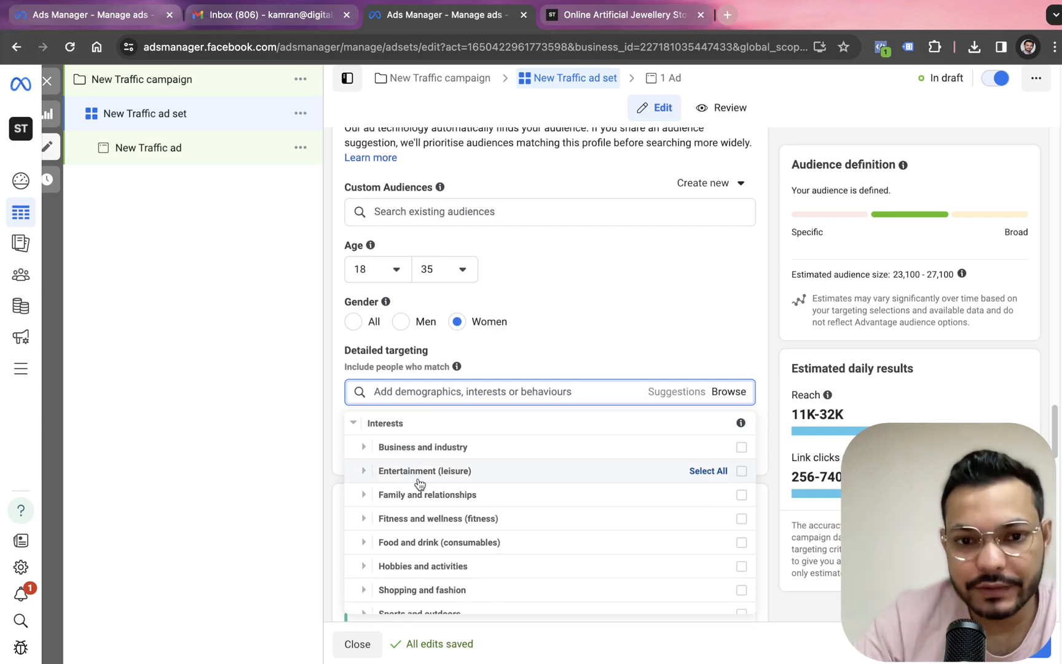
{"action": "left_click", "coordinate": [365, 448]}
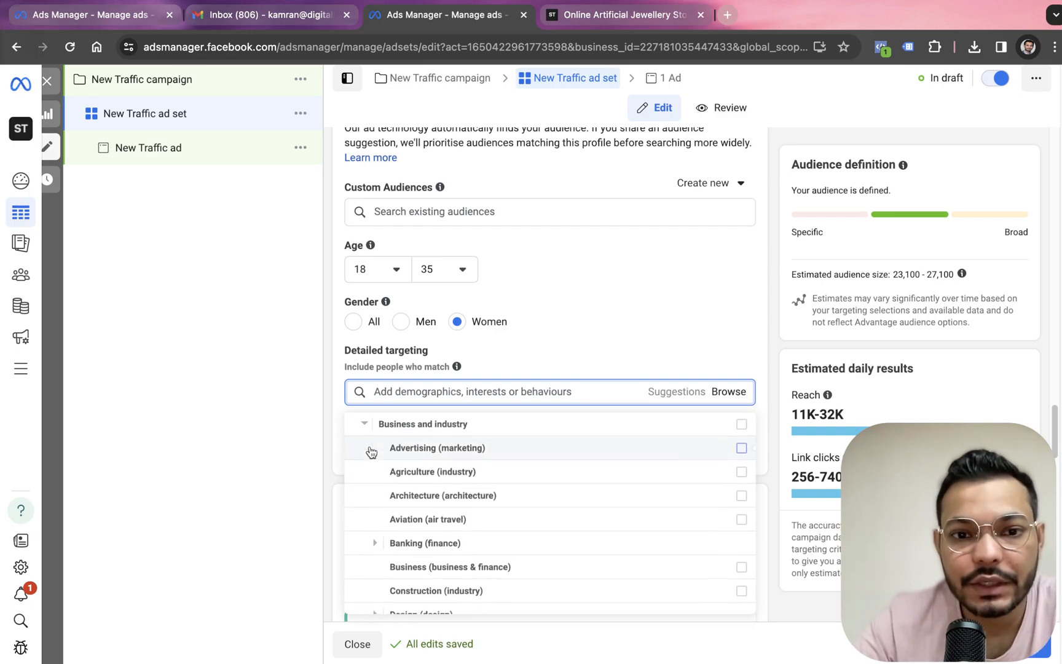
{"action": "mouse_move", "coordinate": [453, 450]}
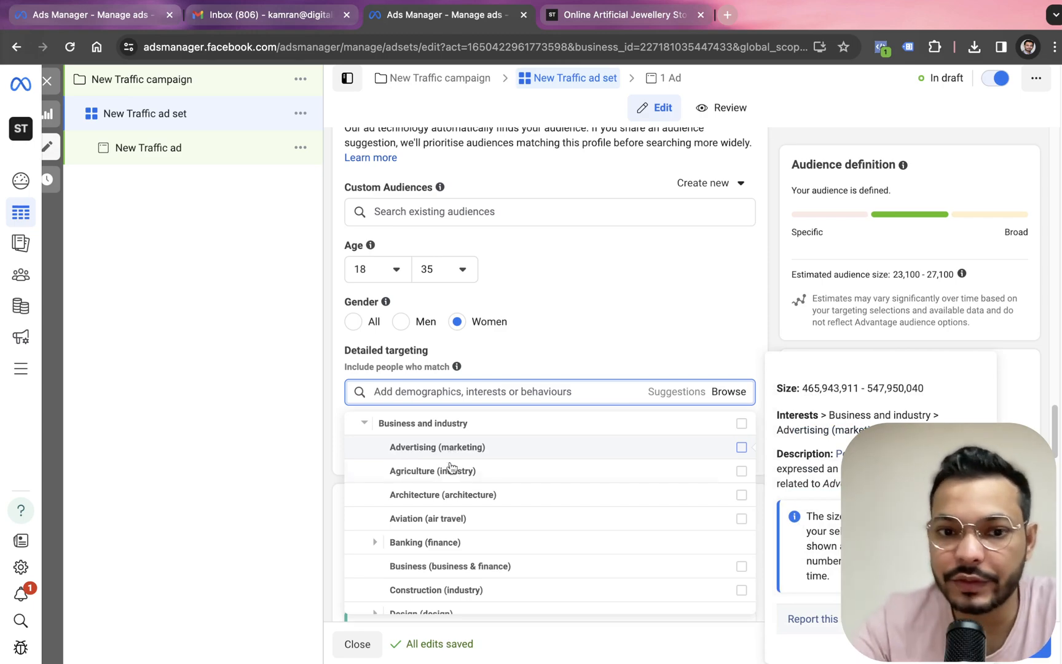
{"action": "scroll", "coordinate": [440, 501], "scroll_direction": "down", "scroll_amount": 3}
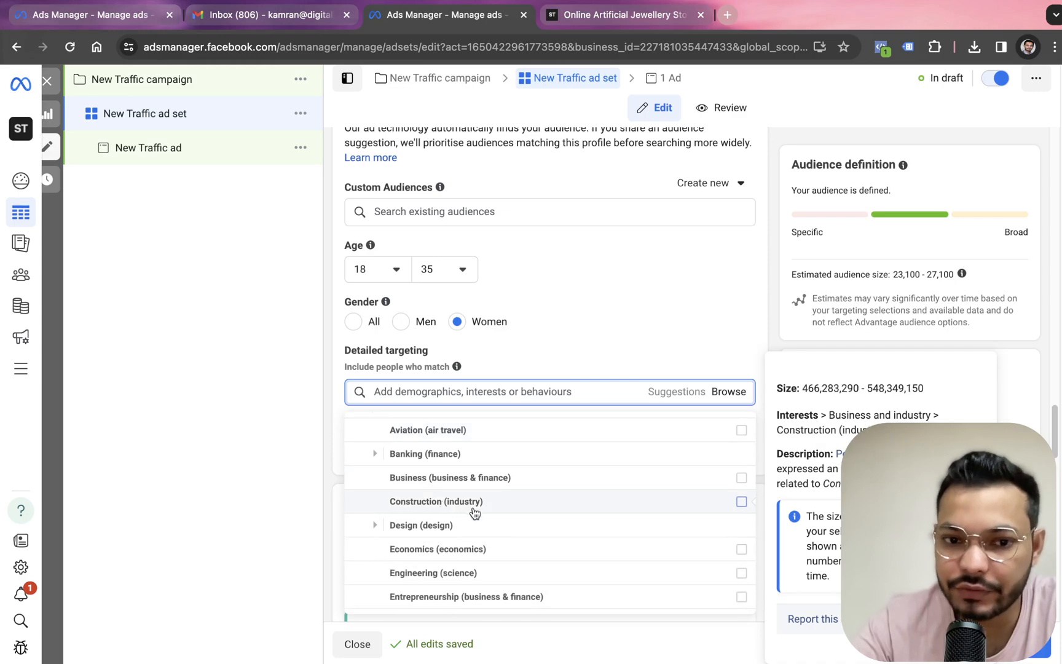
{"action": "scroll", "coordinate": [457, 511], "scroll_direction": "down", "scroll_amount": 3}
{"action": "scroll", "coordinate": [472, 501], "scroll_direction": "down", "scroll_amount": 10}
{"action": "scroll", "coordinate": [470, 490], "scroll_direction": "down", "scroll_amount": 2}
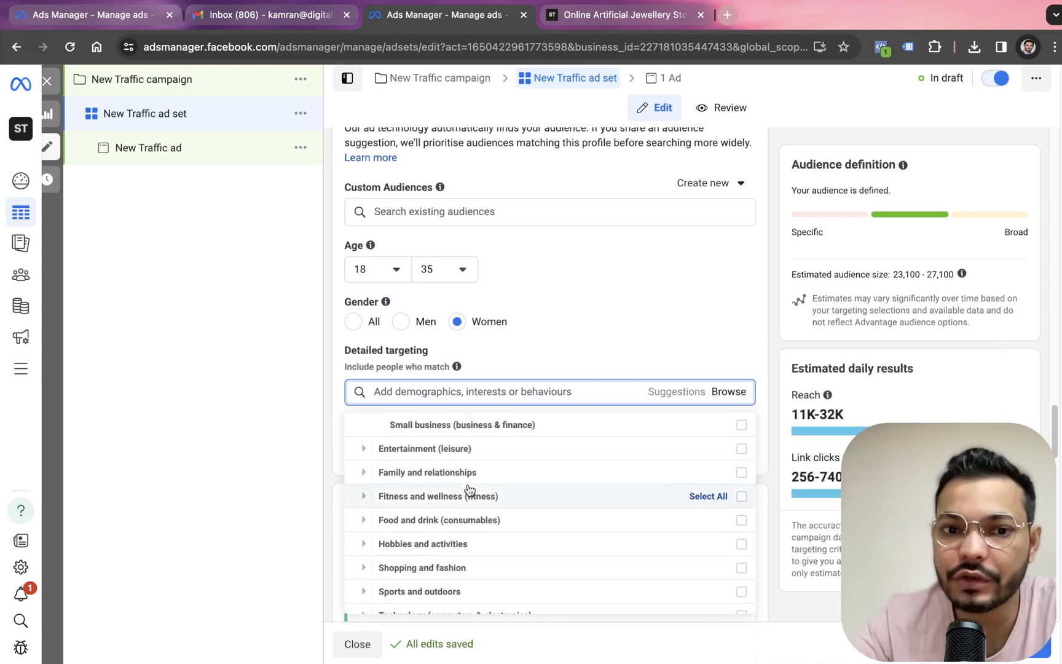
{"action": "scroll", "coordinate": [470, 490], "scroll_direction": "down", "scroll_amount": 1}
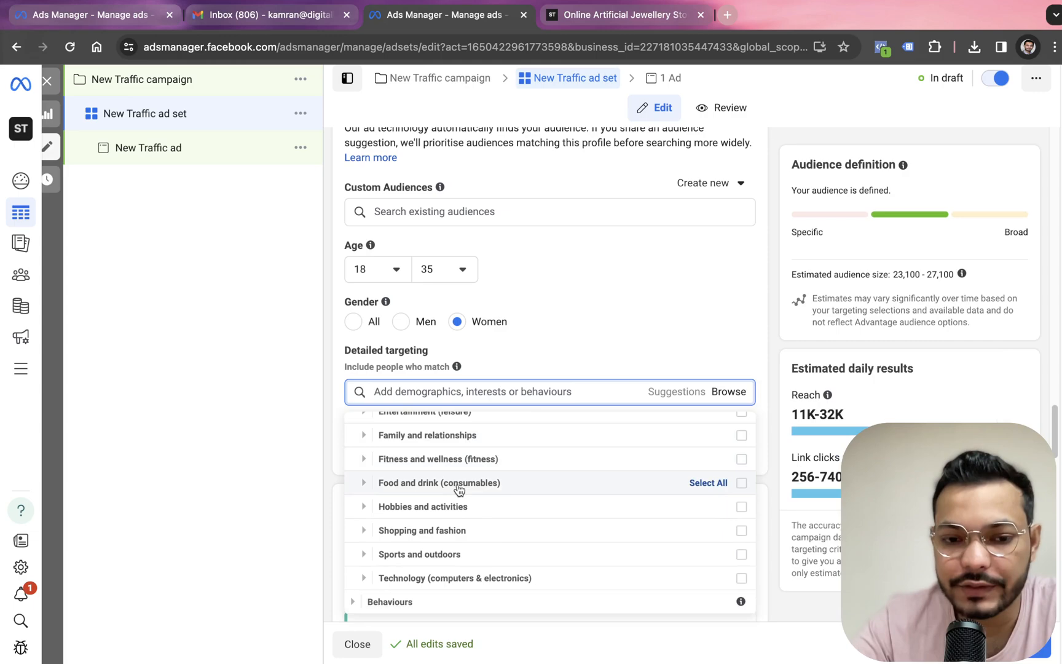
{"action": "scroll", "coordinate": [458, 490], "scroll_direction": "up", "scroll_amount": 10}
{"action": "scroll", "coordinate": [458, 490], "scroll_direction": "up", "scroll_amount": 5}
{"action": "left_click", "coordinate": [360, 456]}
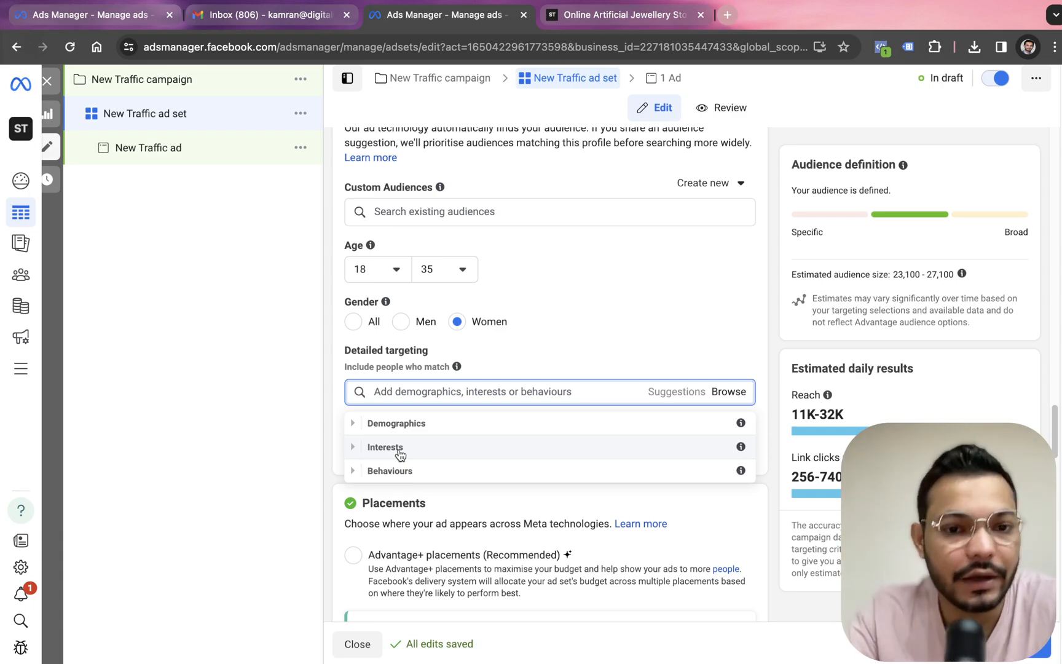
Browse the Behaviours targeting categories, looking into the Mobile Device User entries and All Mobile Devices by Operating System
{"action": "left_click", "coordinate": [359, 470]}
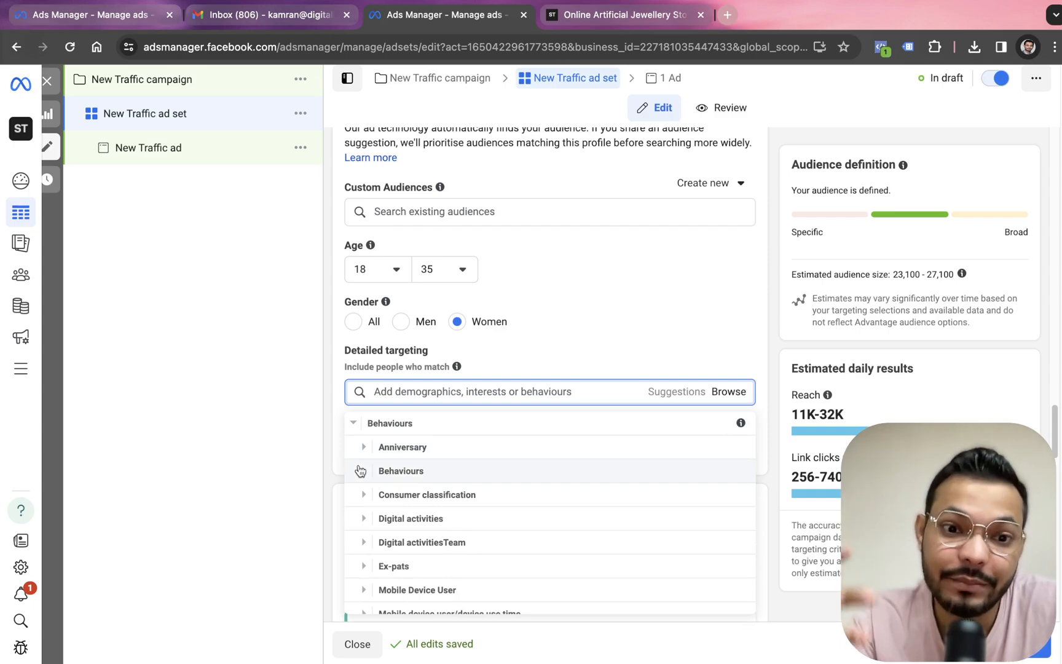
{"action": "left_click", "coordinate": [360, 470]}
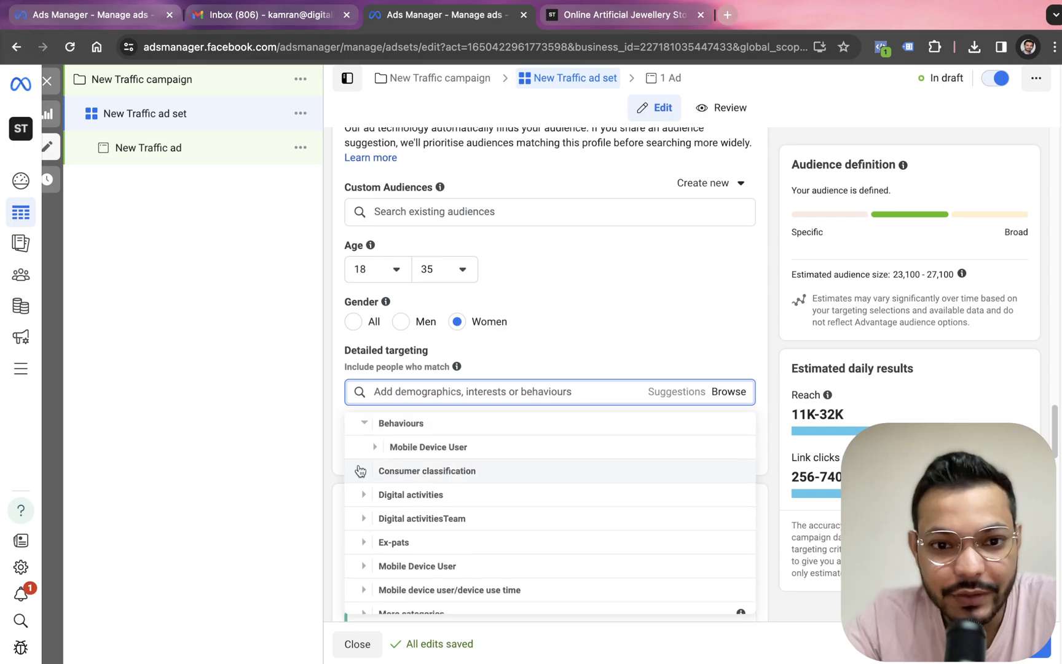
{"action": "left_click", "coordinate": [376, 447]}
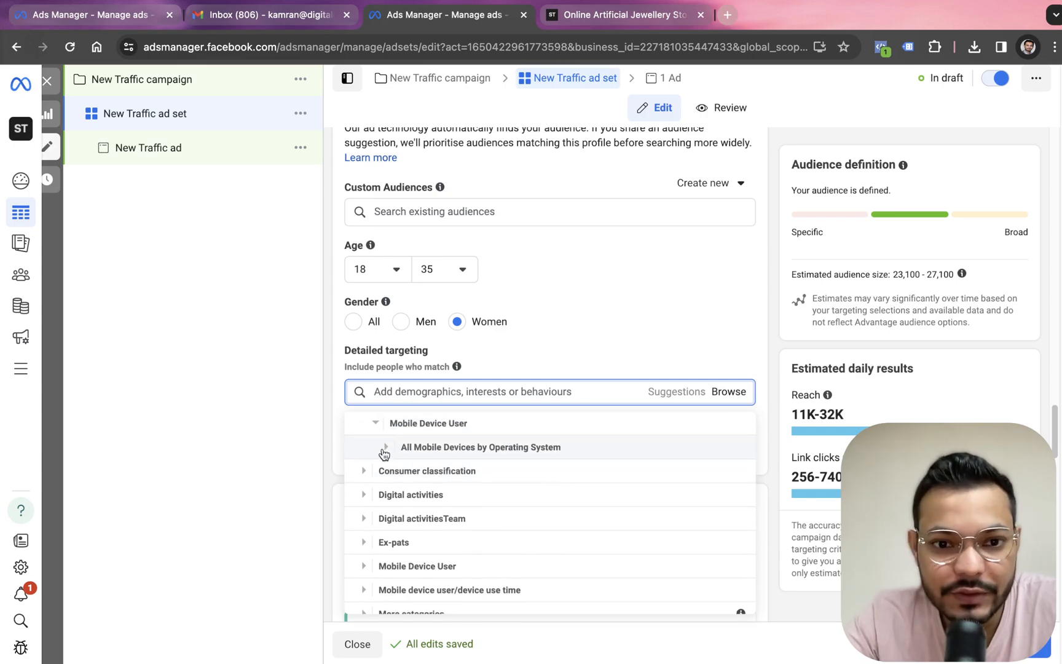
{"action": "left_click", "coordinate": [387, 449]}
{"action": "scroll", "coordinate": [421, 467], "scroll_direction": "down", "scroll_amount": 3}
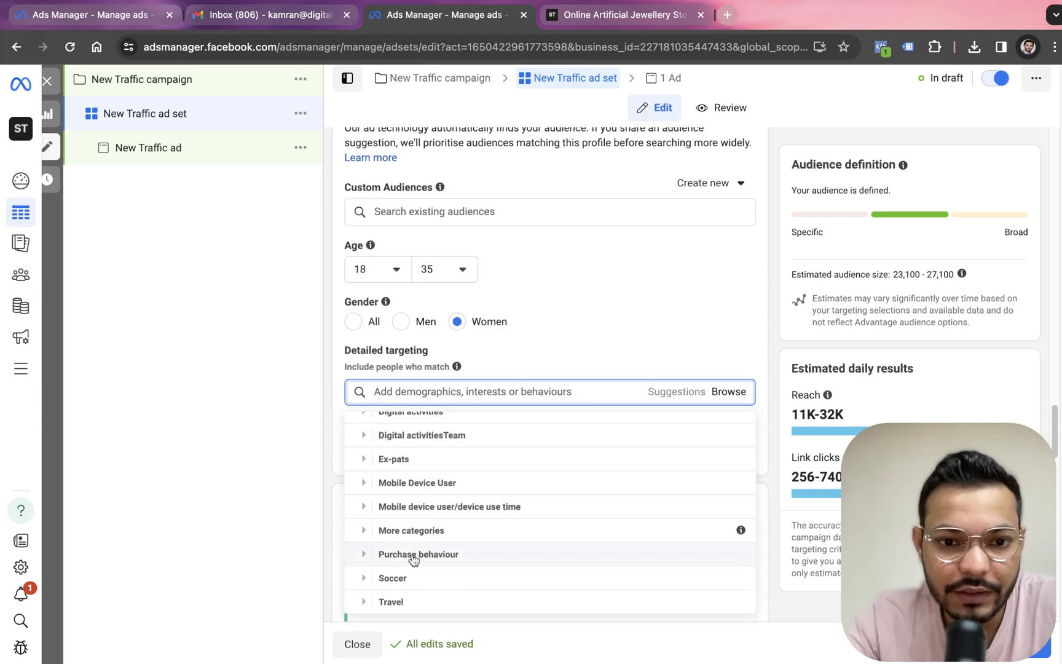
Add Engaged shoppers from the Purchase behaviour category to the detailed targeting and read its description
{"action": "left_click", "coordinate": [367, 556]}
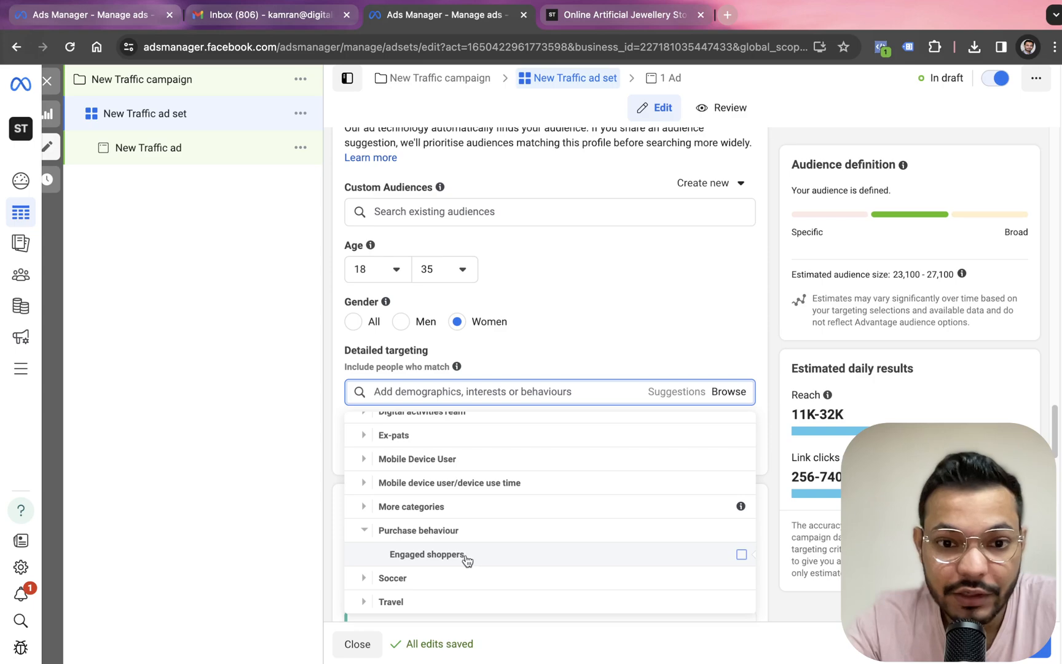
{"action": "mouse_move", "coordinate": [501, 563]}
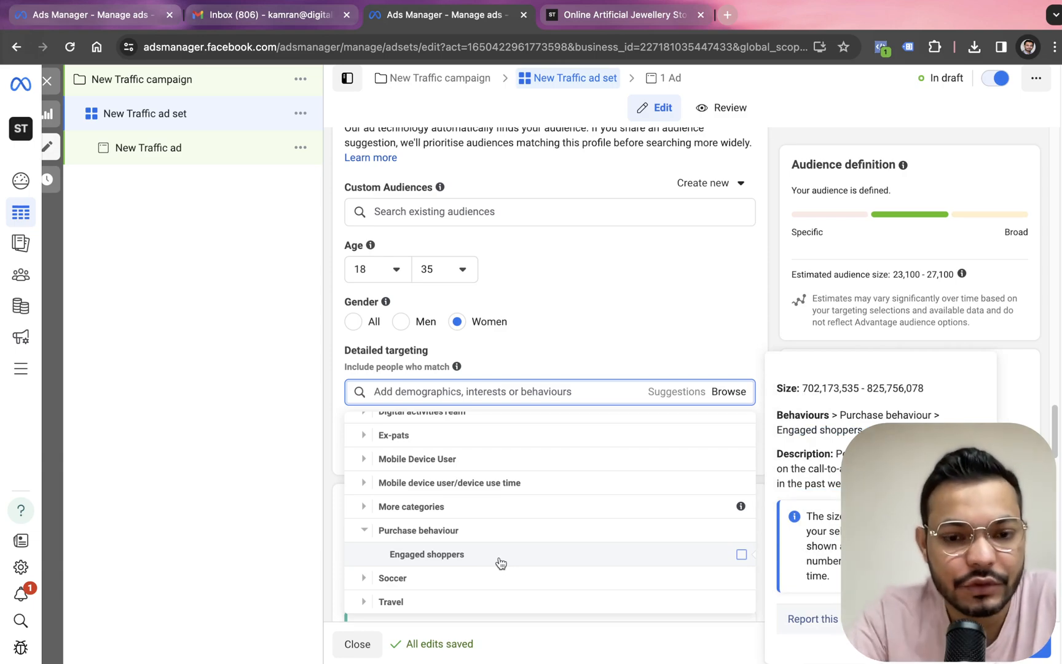
{"action": "left_click", "coordinate": [501, 563]}
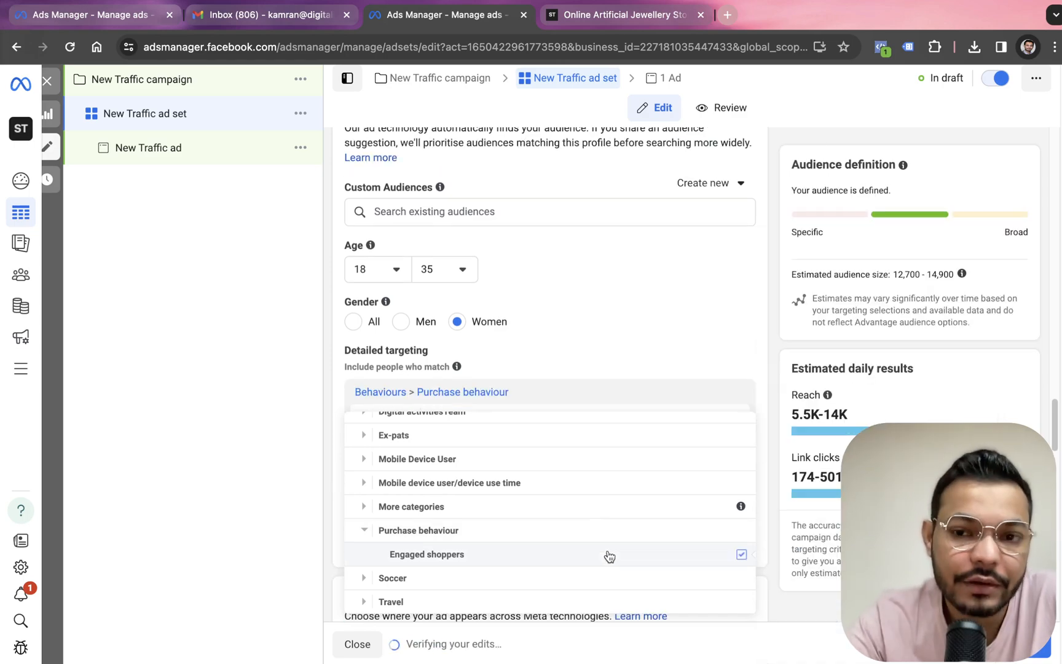
{"action": "mouse_move", "coordinate": [608, 555]}
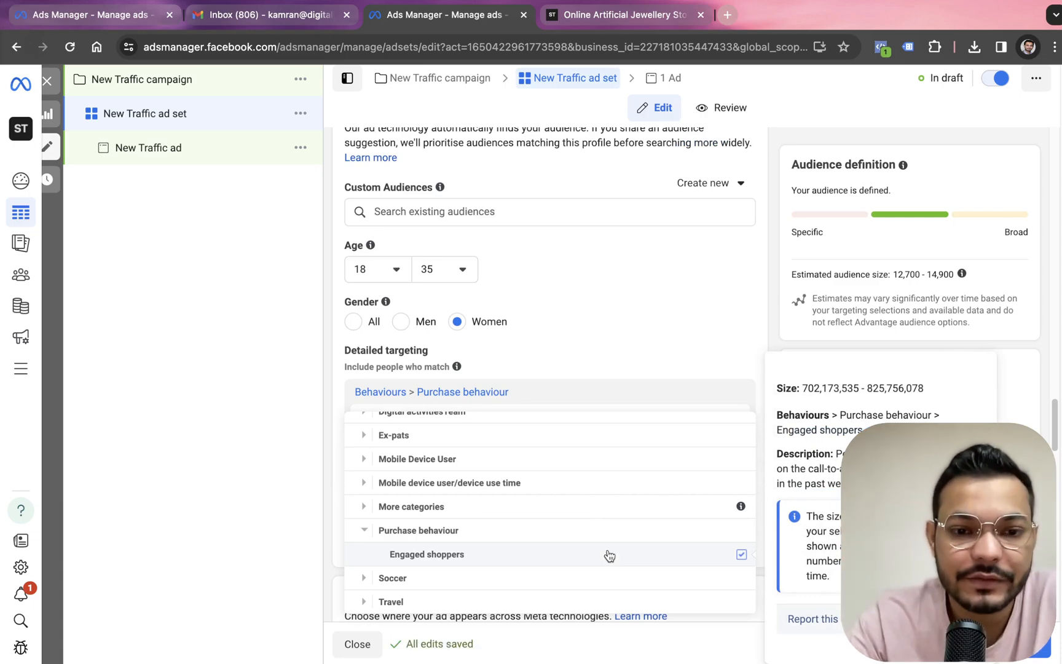
Look through the More categories, Purchase behaviour and Soccer options under Behaviours, and collapse Behaviours
{"action": "left_click", "coordinate": [371, 509]}
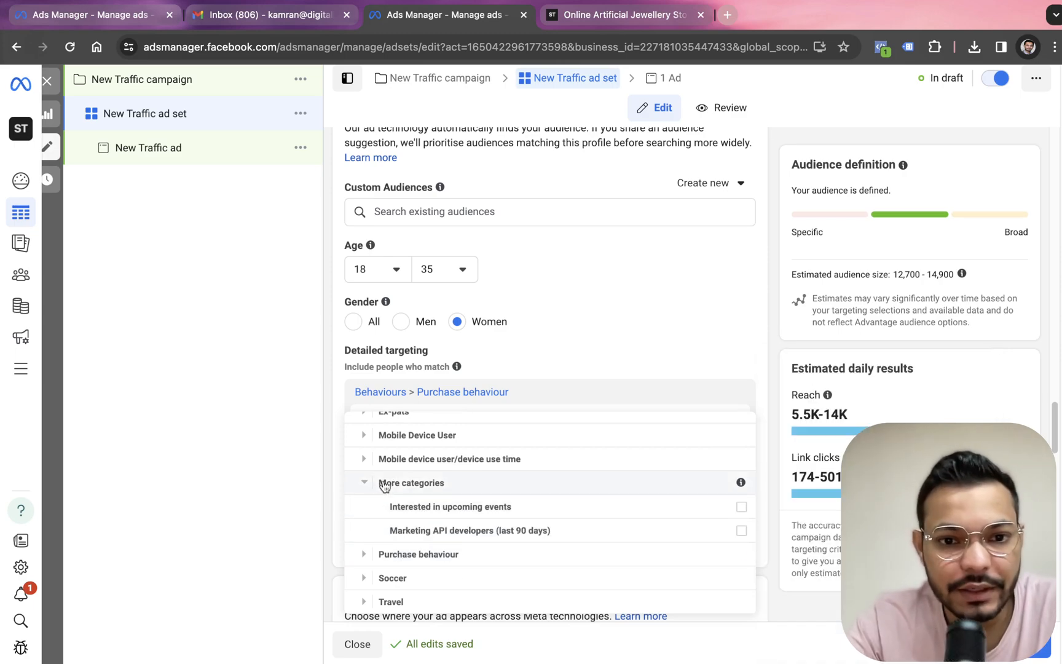
{"action": "left_click", "coordinate": [369, 555]}
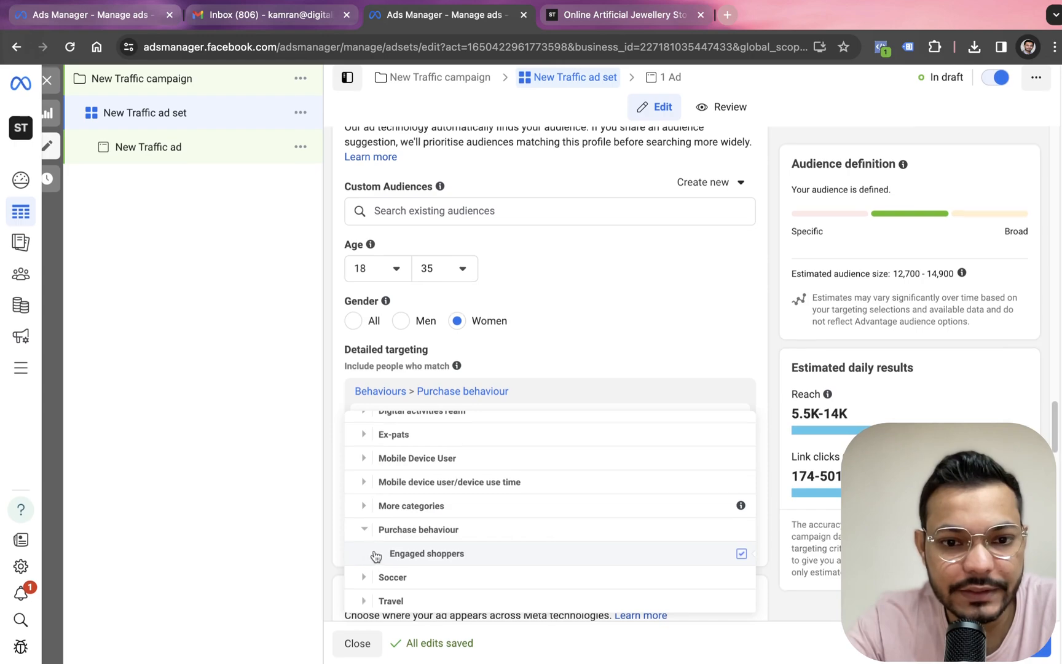
{"action": "left_click", "coordinate": [367, 576]}
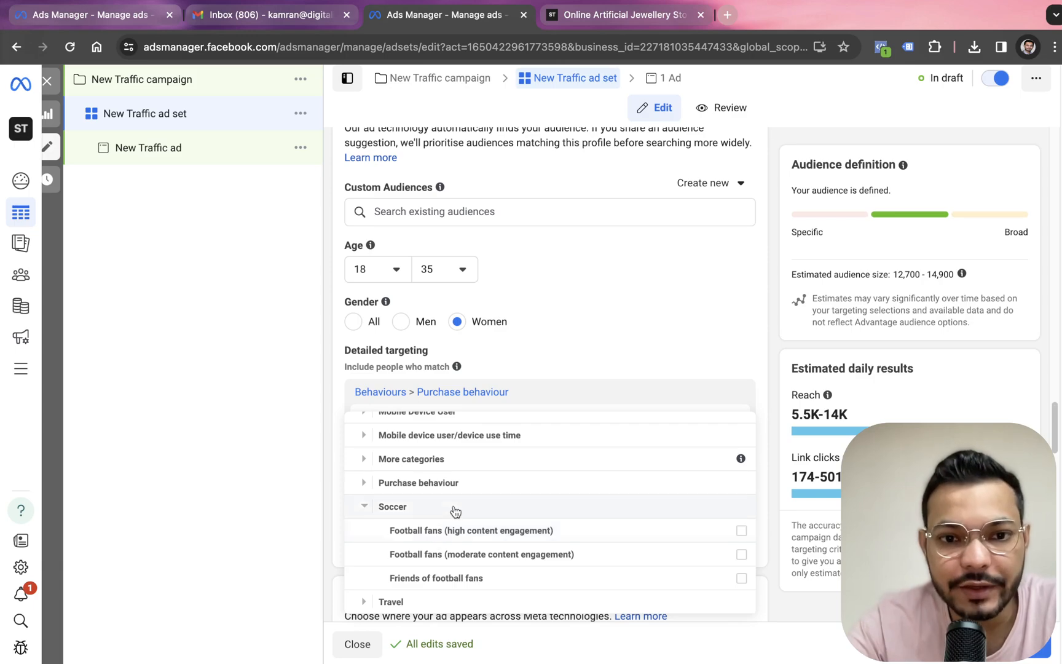
{"action": "scroll", "coordinate": [454, 510], "scroll_direction": "up", "scroll_amount": 6}
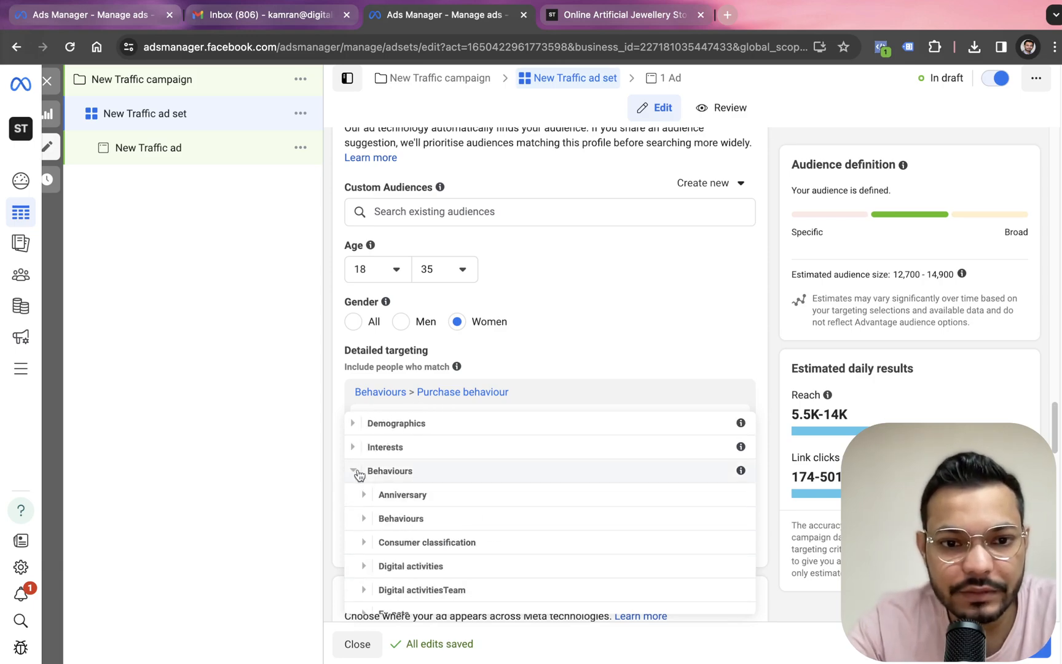
{"action": "left_click", "coordinate": [359, 473]}
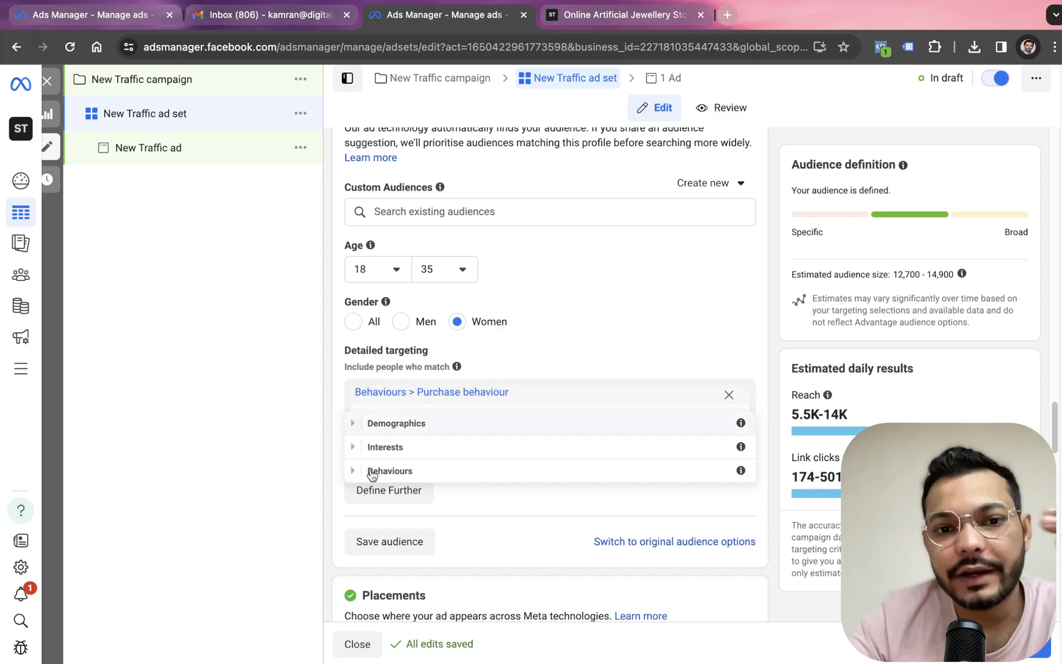
Close the targeting category list and remove Engaged shoppers from the detailed targeting
{"action": "left_click", "coordinate": [301, 482]}
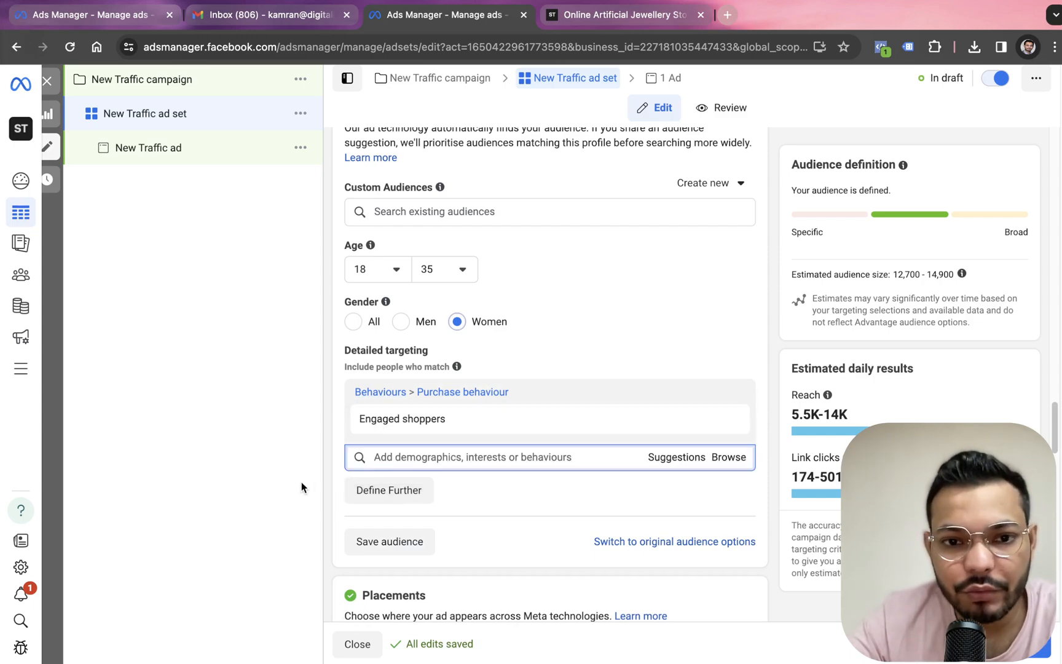
{"action": "mouse_move", "coordinate": [507, 423]}
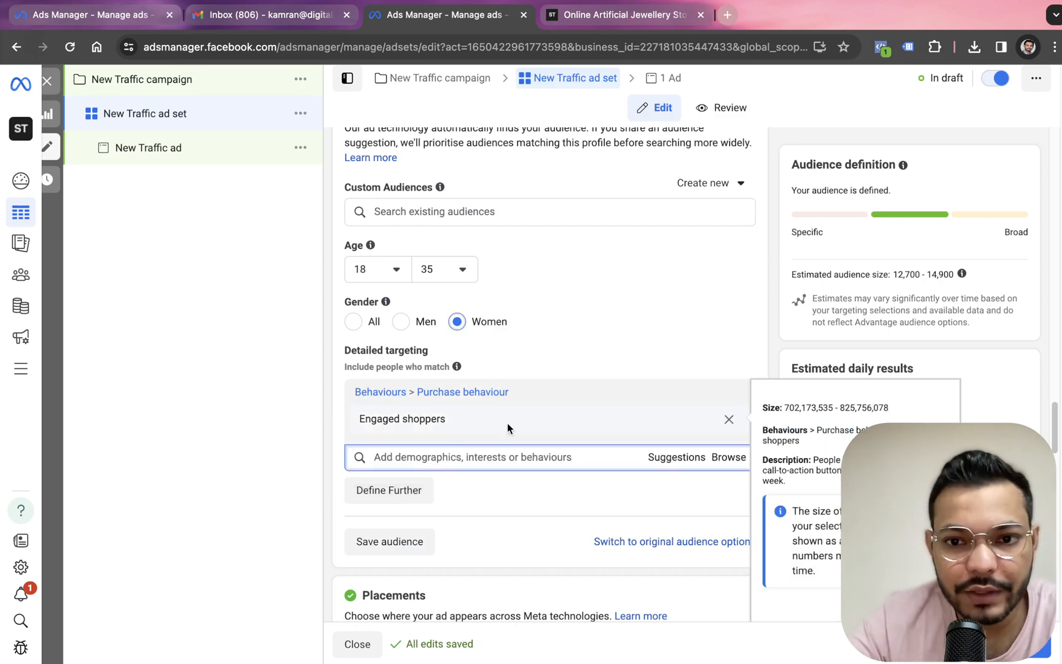
{"action": "left_click", "coordinate": [728, 419]}
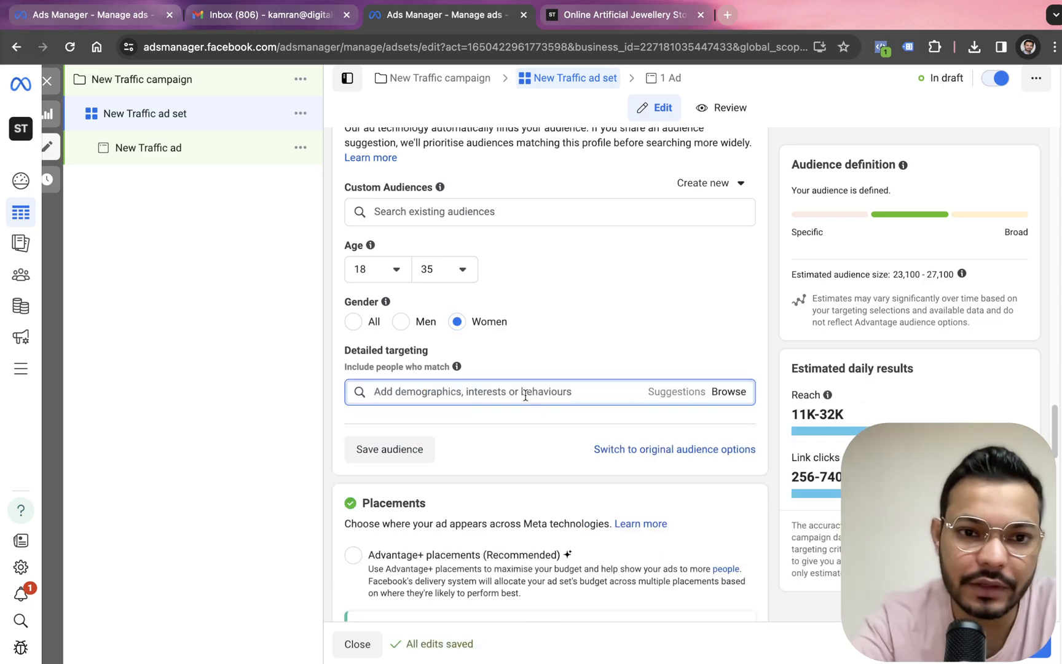
Search the detailed targeting for "mid india" and include People in India who prefer high-value goods
{"action": "type", "text": "mid to"}
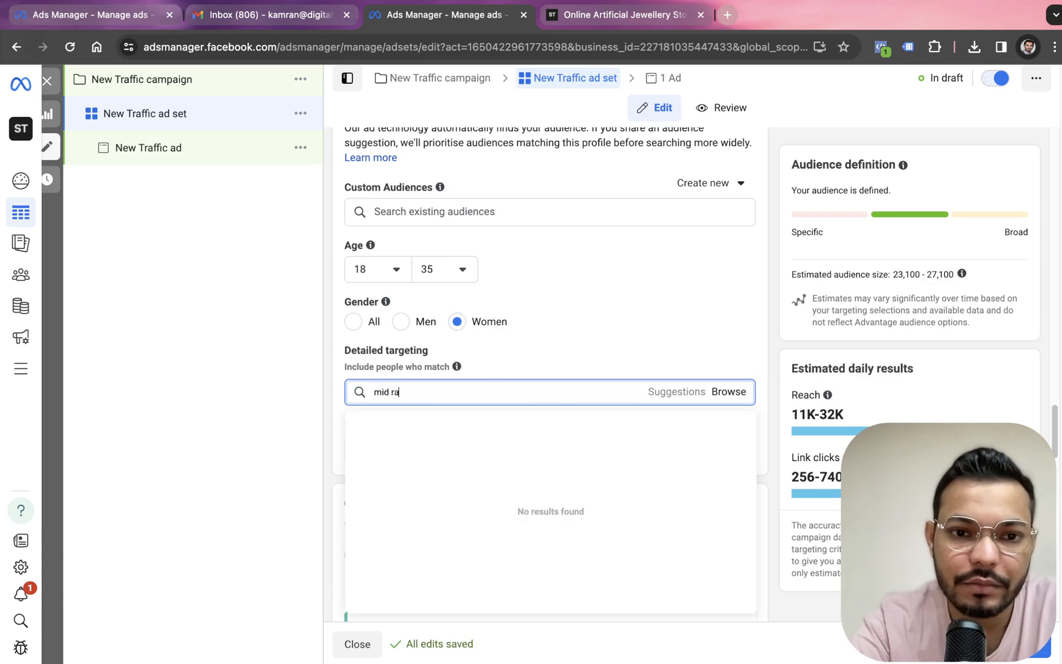
{"action": "key", "text": "BackSpace"}
{"action": "key", "text": "BackSpace"}
{"action": "type", "text": "india"}
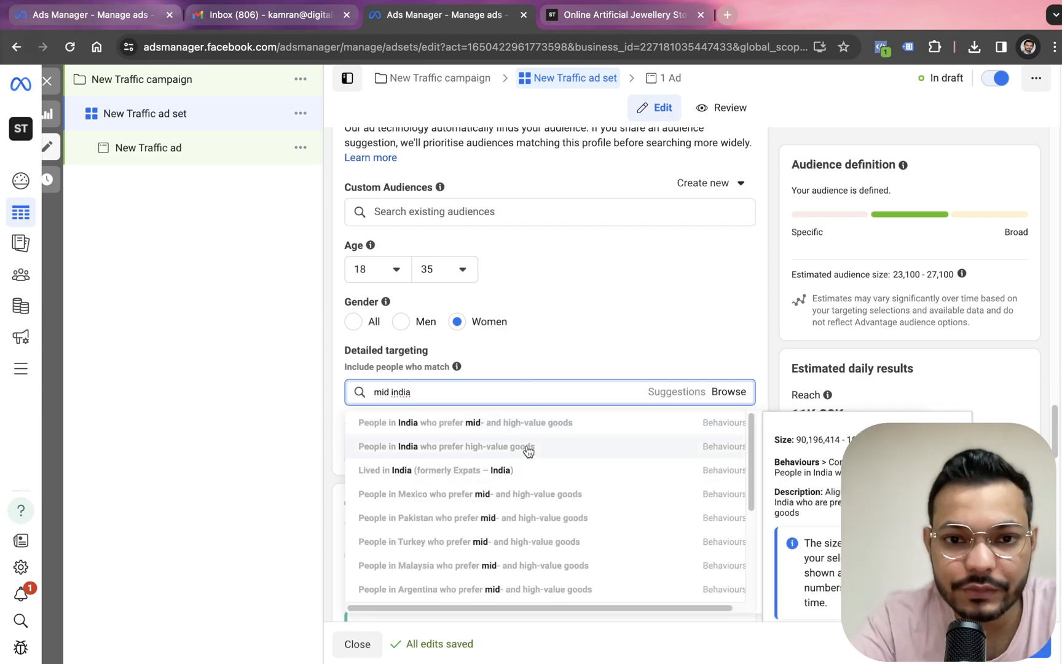
{"action": "left_click", "coordinate": [527, 450]}
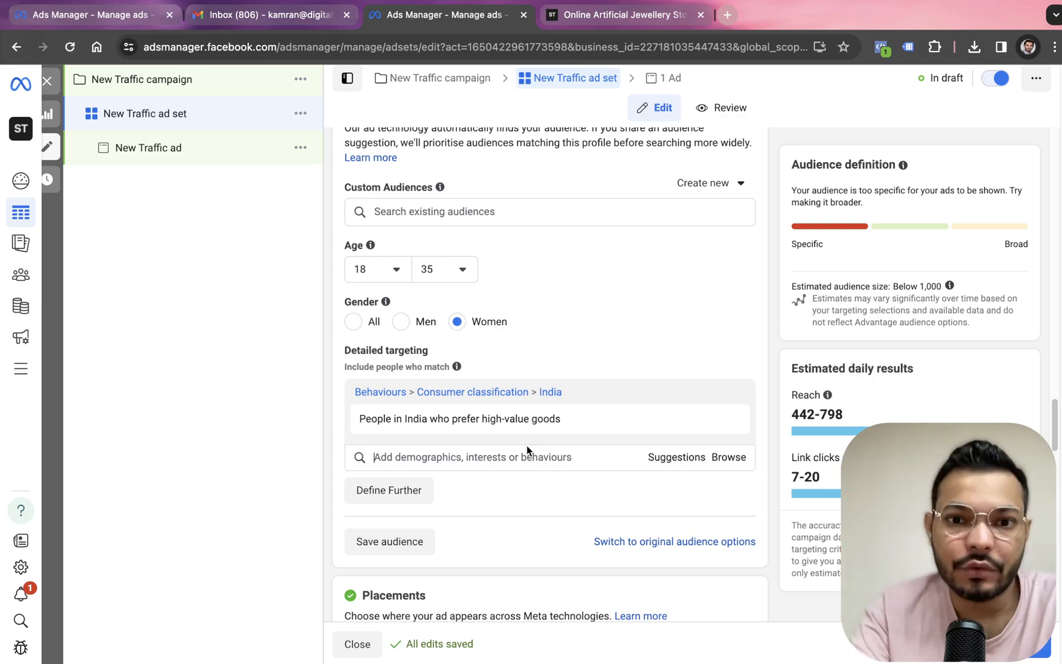
{"action": "mouse_move", "coordinate": [462, 418]}
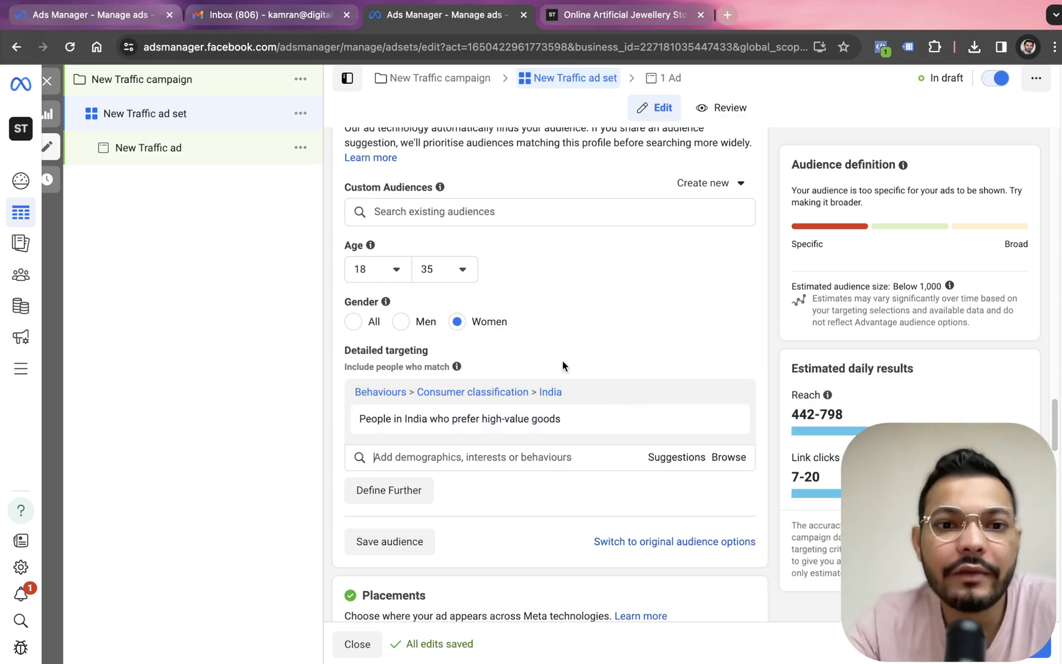
Review the Placements section, including Advantage+ and manual placements, the 4-day A/B test description and the platforms
{"action": "scroll", "coordinate": [559, 363], "scroll_direction": "down", "scroll_amount": 5}
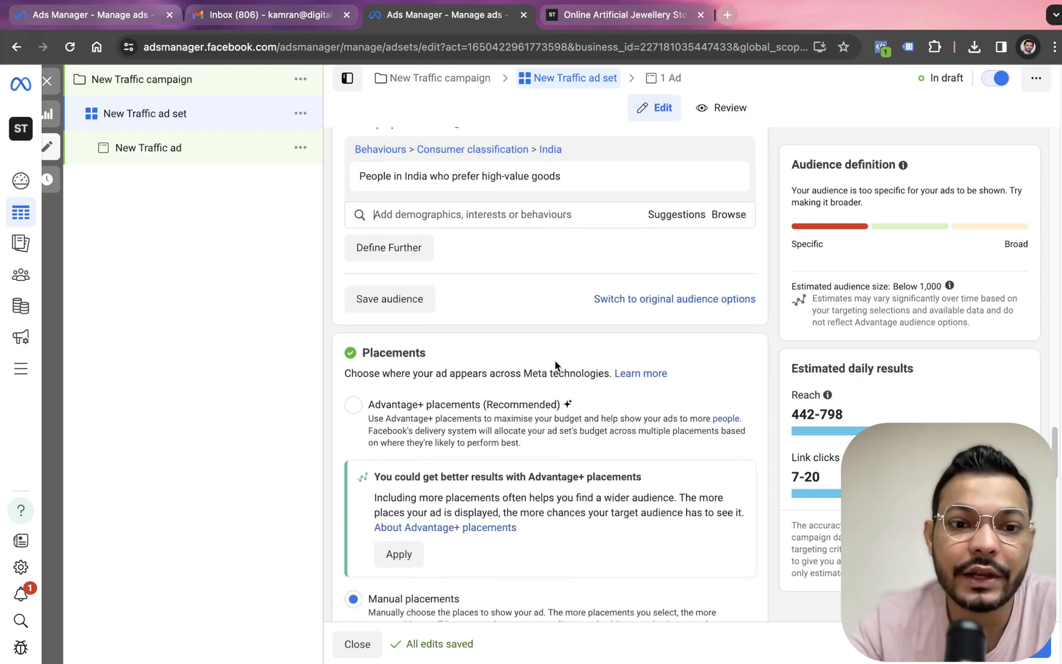
{"action": "scroll", "coordinate": [556, 366], "scroll_direction": "down", "scroll_amount": 1}
{"action": "scroll", "coordinate": [467, 474], "scroll_direction": "down", "scroll_amount": 1}
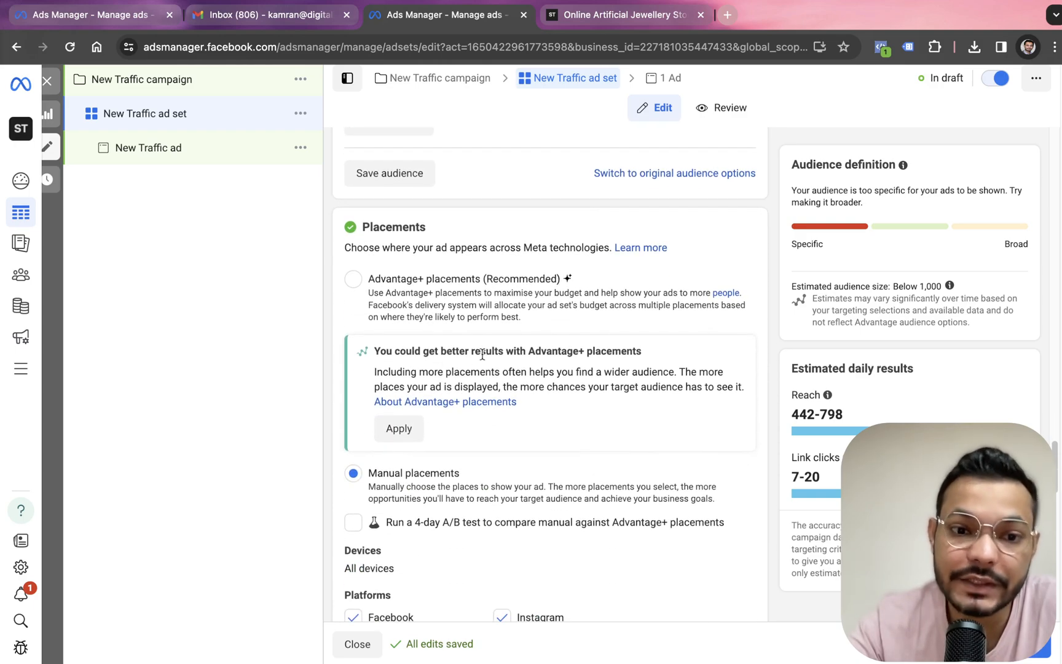
{"action": "scroll", "coordinate": [483, 354], "scroll_direction": "down", "scroll_amount": 2}
{"action": "mouse_move", "coordinate": [484, 437]}
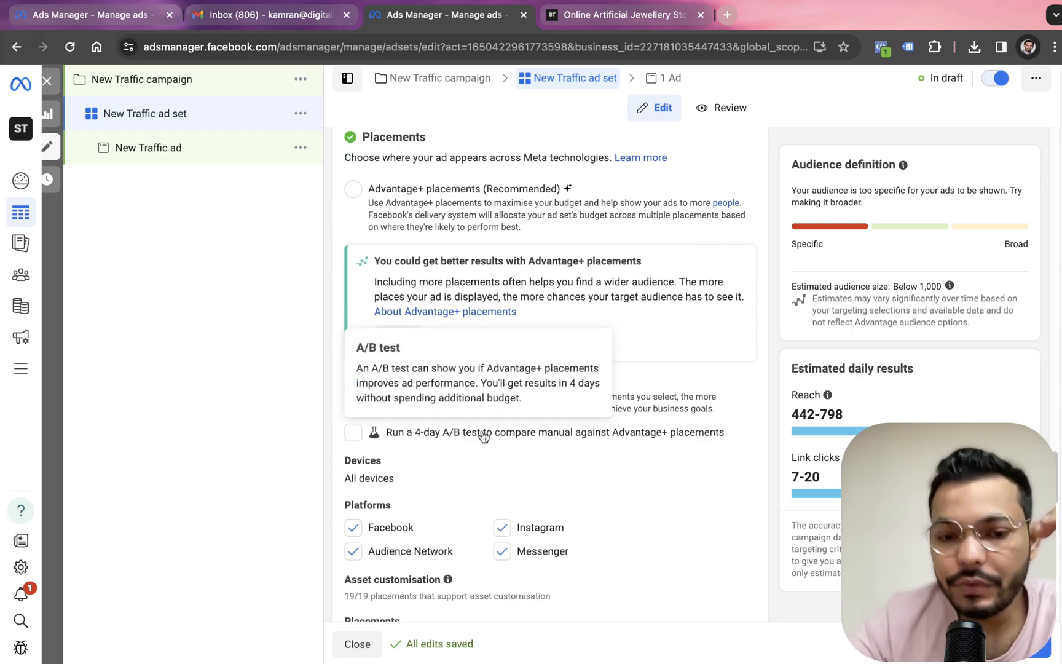
{"action": "scroll", "coordinate": [483, 440], "scroll_direction": "down", "scroll_amount": 1}
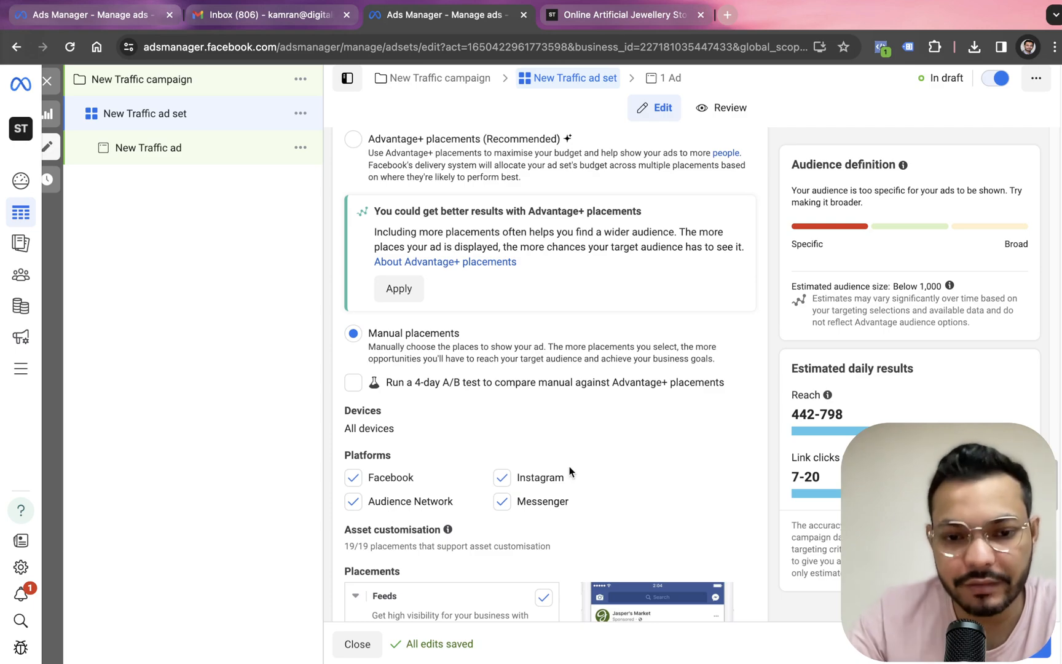
{"action": "scroll", "coordinate": [570, 465], "scroll_direction": "down", "scroll_amount": 1}
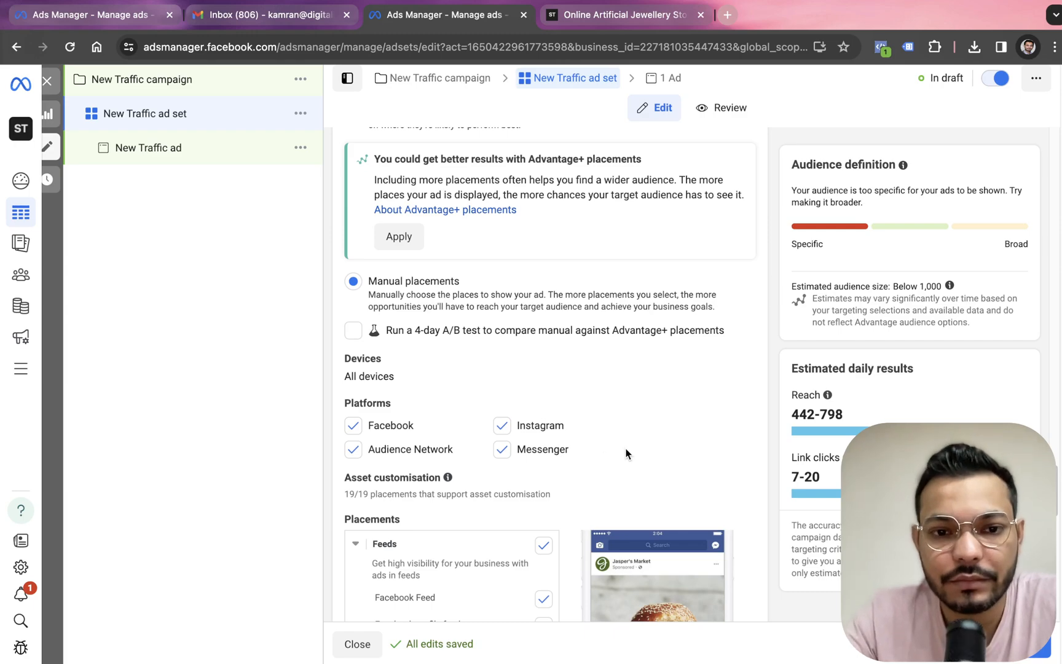
Look through the manual placement list and its recommended formats, from Feeds and Stories and Reels to Apps and sites
{"action": "scroll", "coordinate": [637, 443], "scroll_direction": "down", "scroll_amount": 1}
{"action": "scroll", "coordinate": [636, 442], "scroll_direction": "down", "scroll_amount": 5}
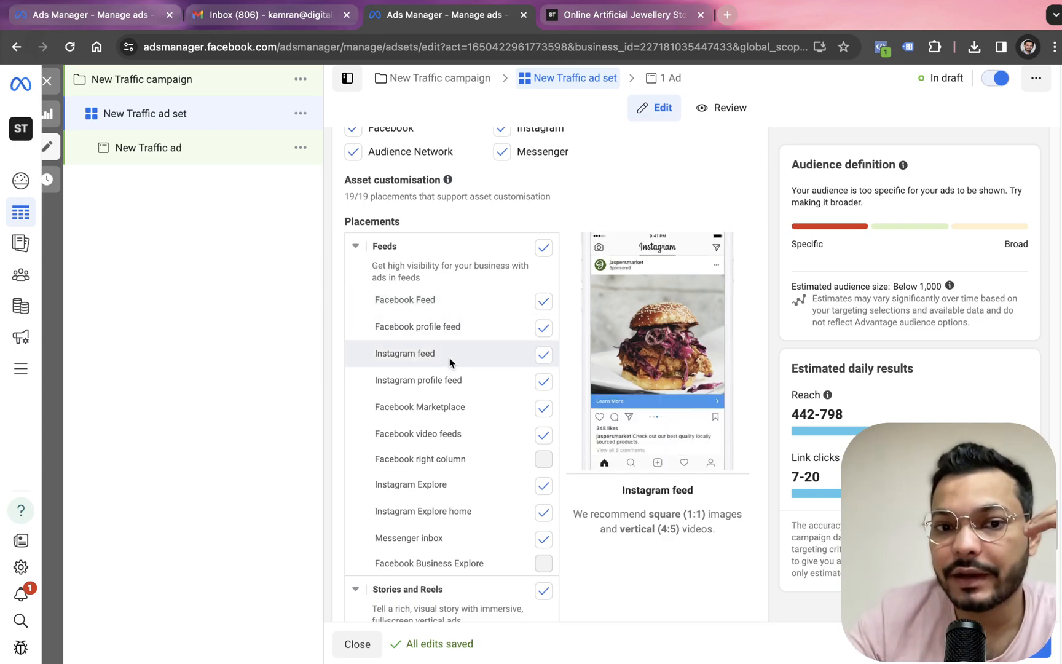
{"action": "scroll", "coordinate": [455, 424], "scroll_direction": "down", "scroll_amount": 5}
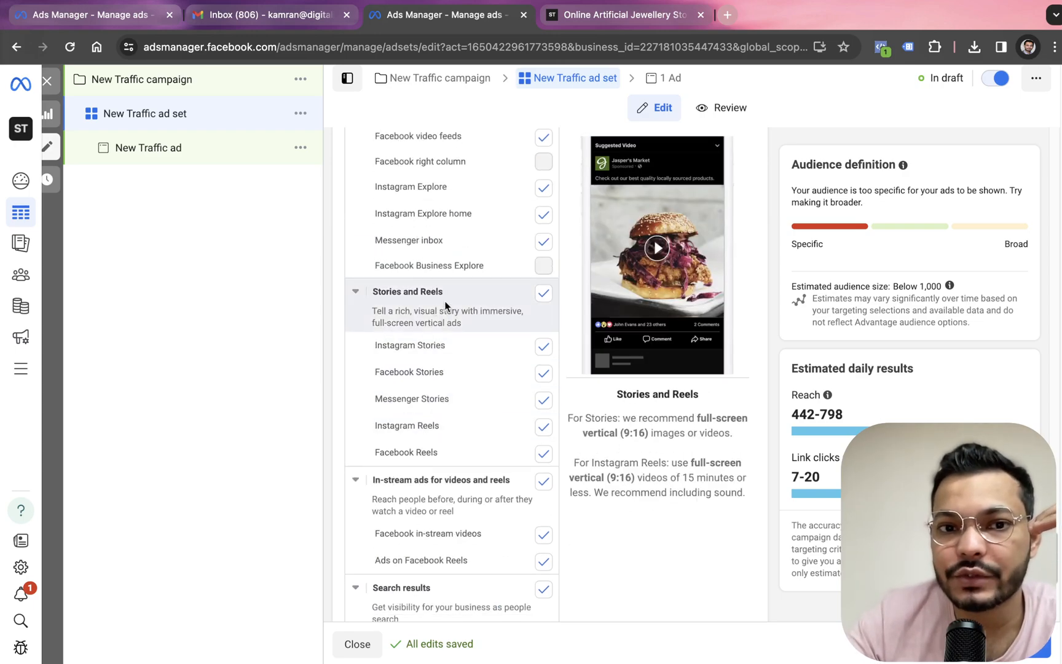
{"action": "scroll", "coordinate": [453, 310], "scroll_direction": "down", "scroll_amount": 3}
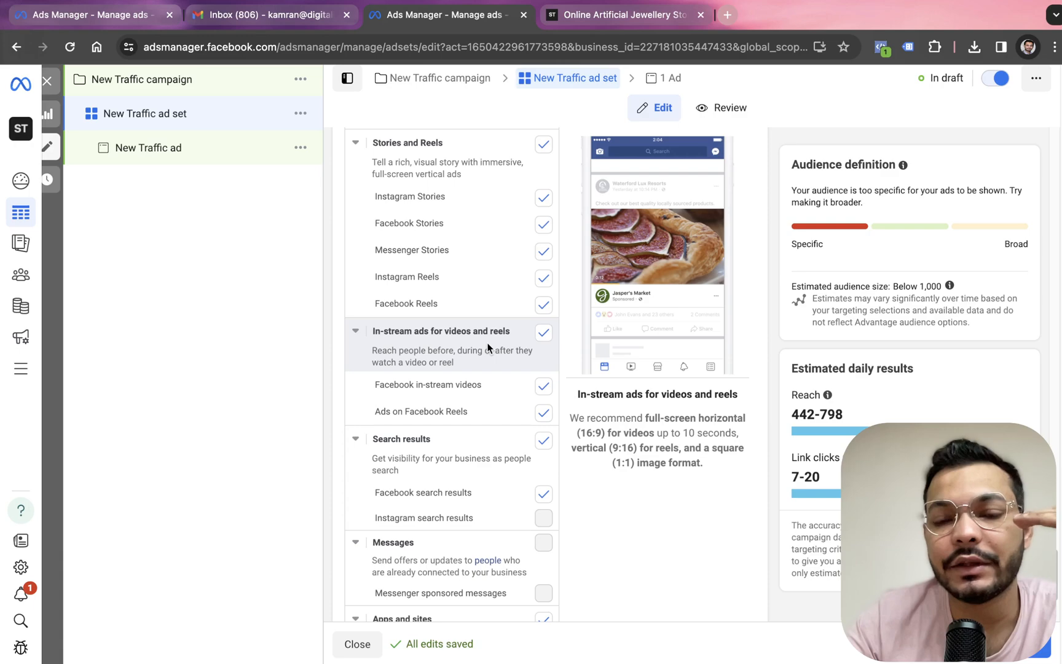
{"action": "scroll", "coordinate": [486, 347], "scroll_direction": "down", "scroll_amount": 3}
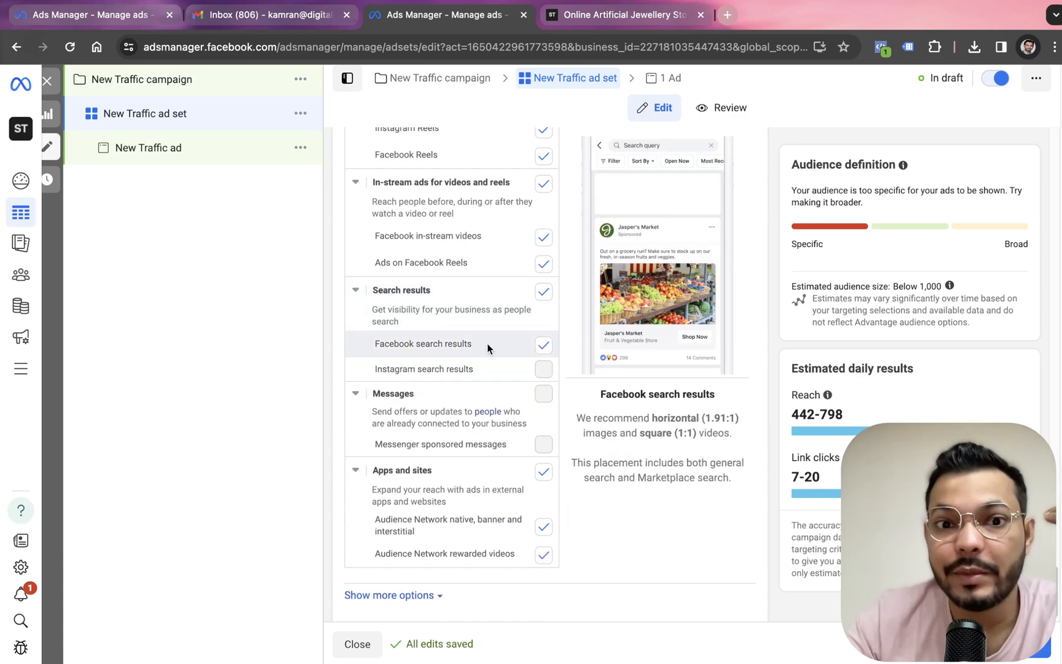
{"action": "scroll", "coordinate": [480, 381], "scroll_direction": "down", "scroll_amount": 1}
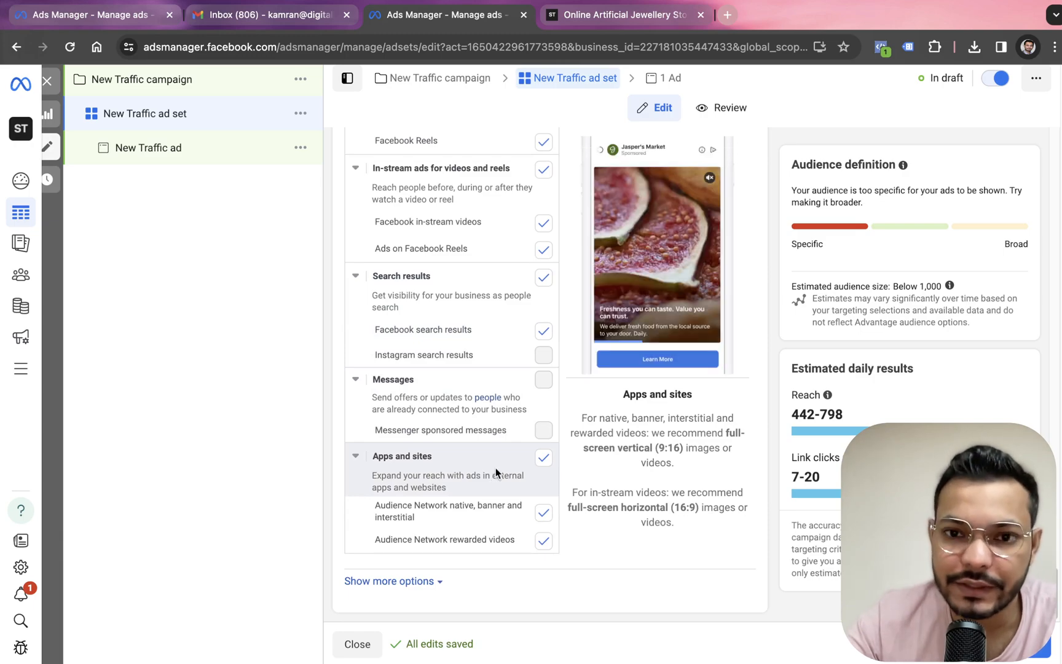
Limit the placement devices to Mobile by deselecting Desktop, and recheck the device choices
{"action": "scroll", "coordinate": [482, 280], "scroll_direction": "up", "scroll_amount": 7}
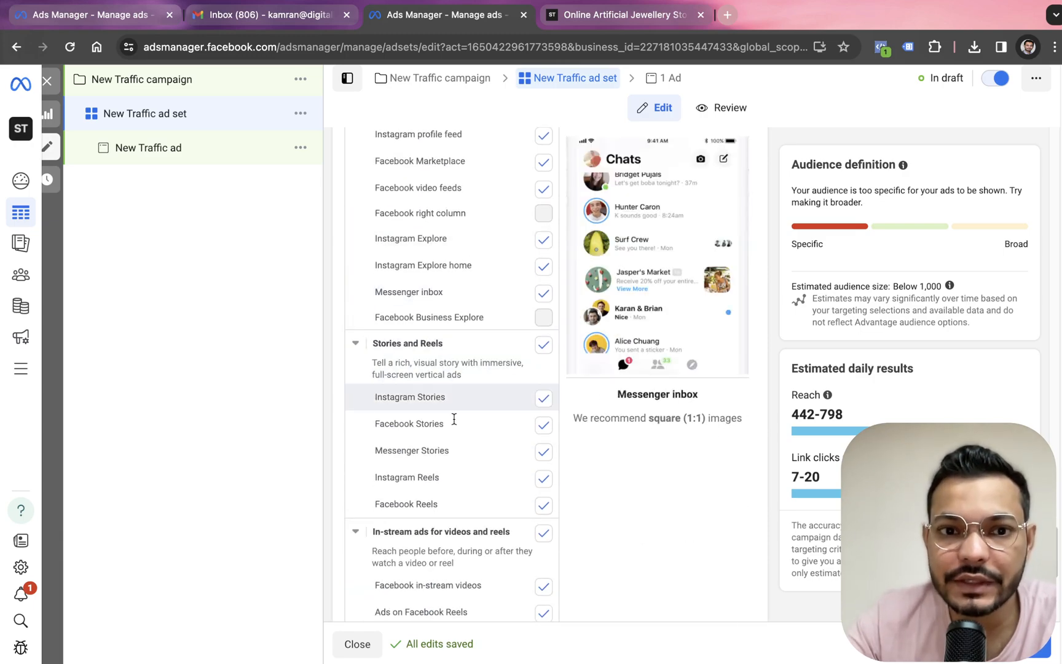
{"action": "scroll", "coordinate": [455, 418], "scroll_direction": "up", "scroll_amount": 8}
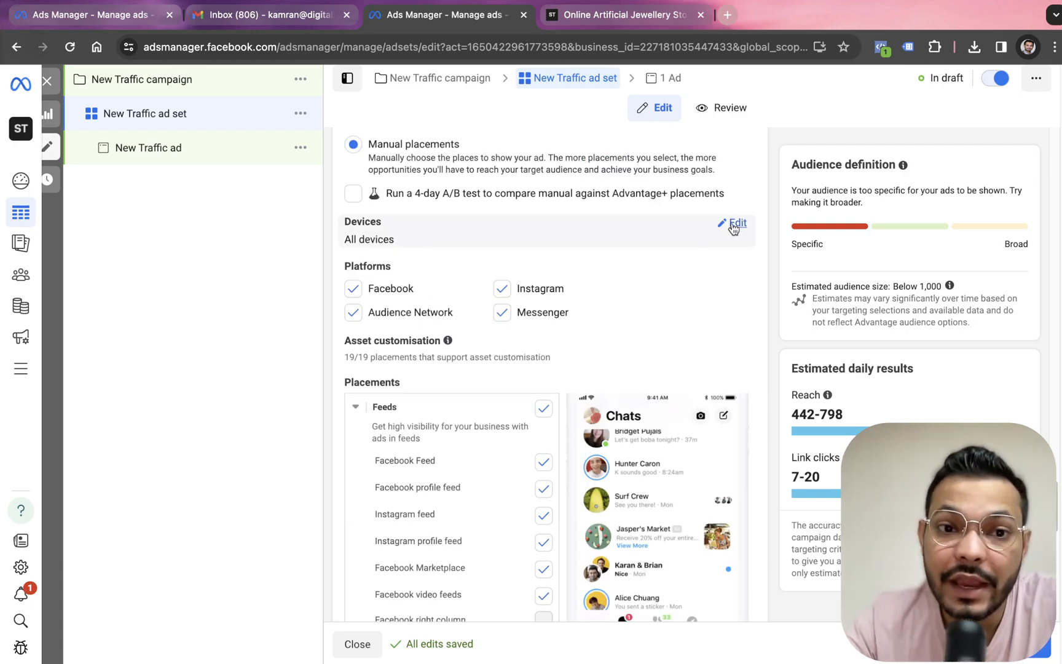
{"action": "left_click", "coordinate": [733, 223]}
{"action": "left_click", "coordinate": [665, 241]}
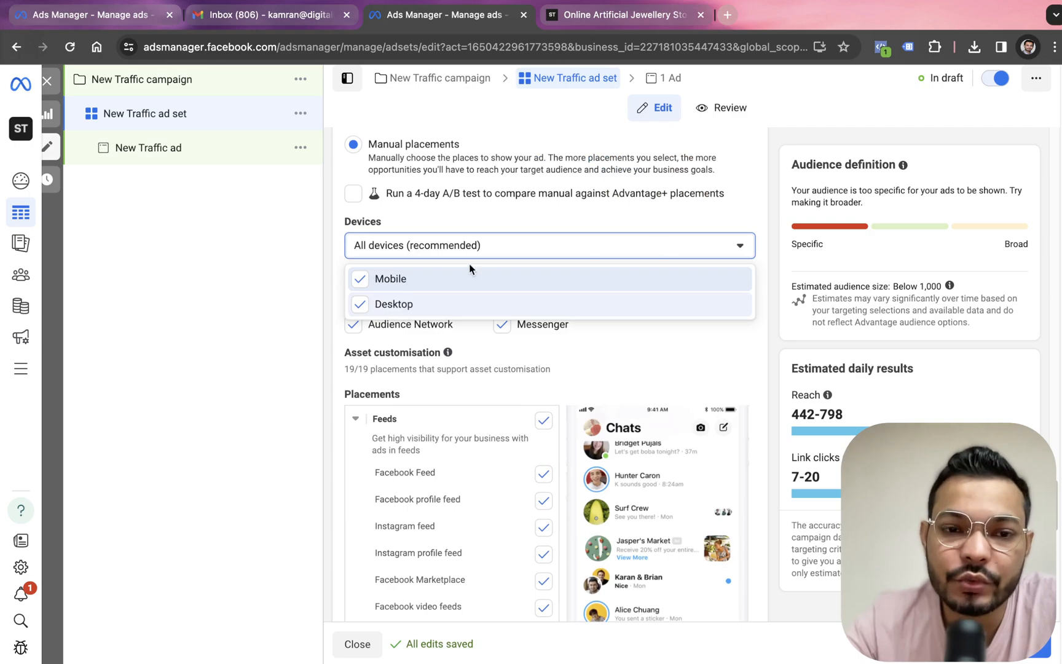
{"action": "left_click", "coordinate": [387, 306]}
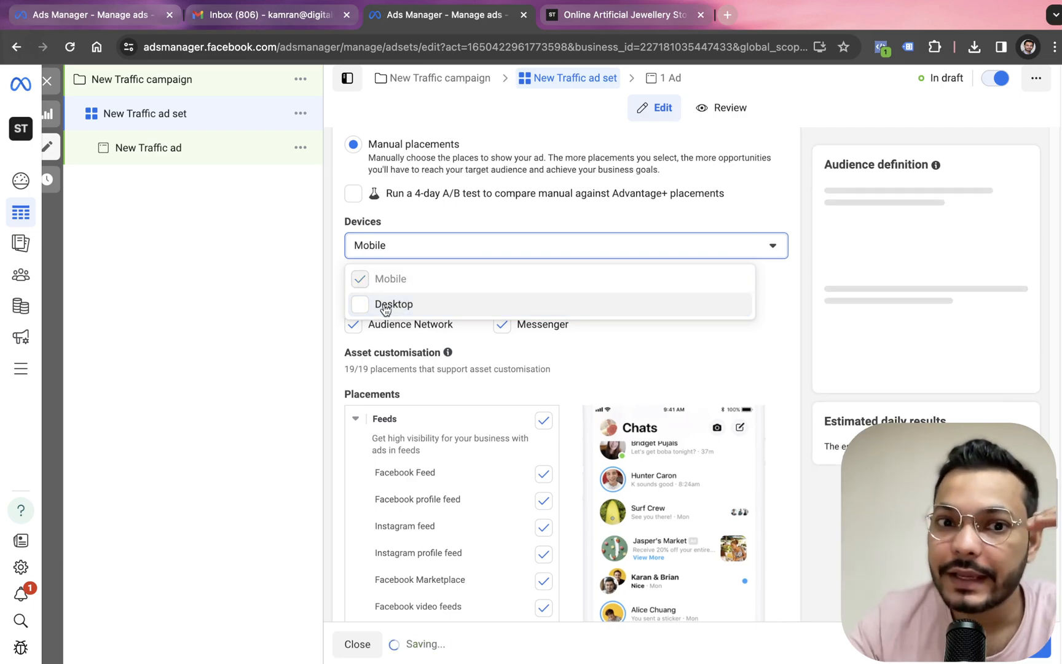
{"action": "left_click", "coordinate": [301, 342]}
{"action": "left_click", "coordinate": [447, 250]}
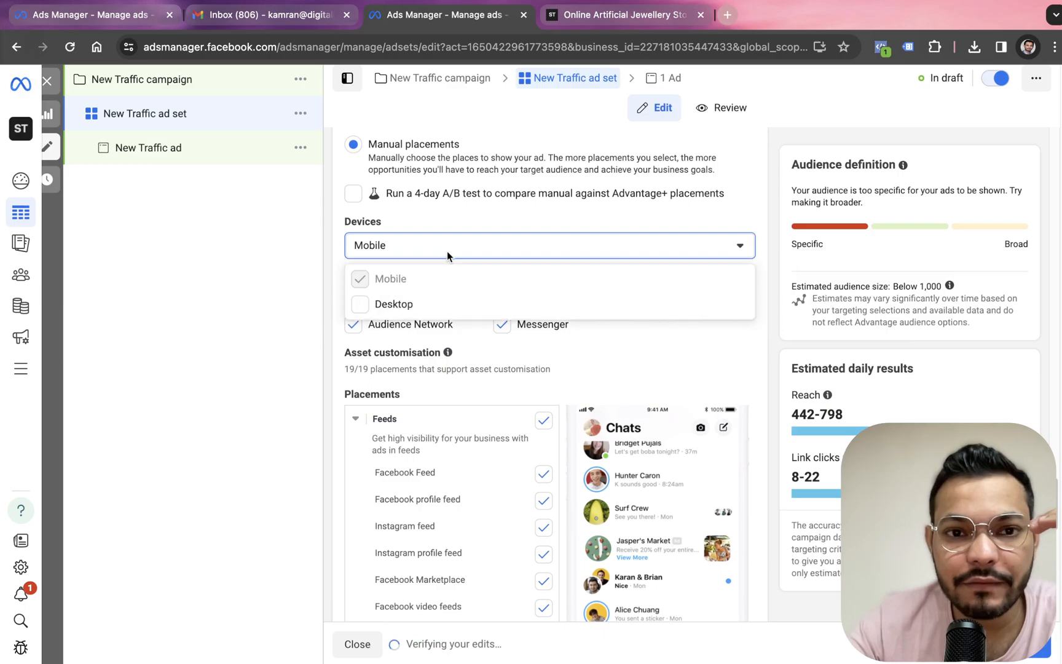
Expand the additional placement options and limit the specific mobile devices and operating systems to Android devices only
{"action": "left_click", "coordinate": [448, 250]}
{"action": "scroll", "coordinate": [628, 311], "scroll_direction": "down", "scroll_amount": 10}
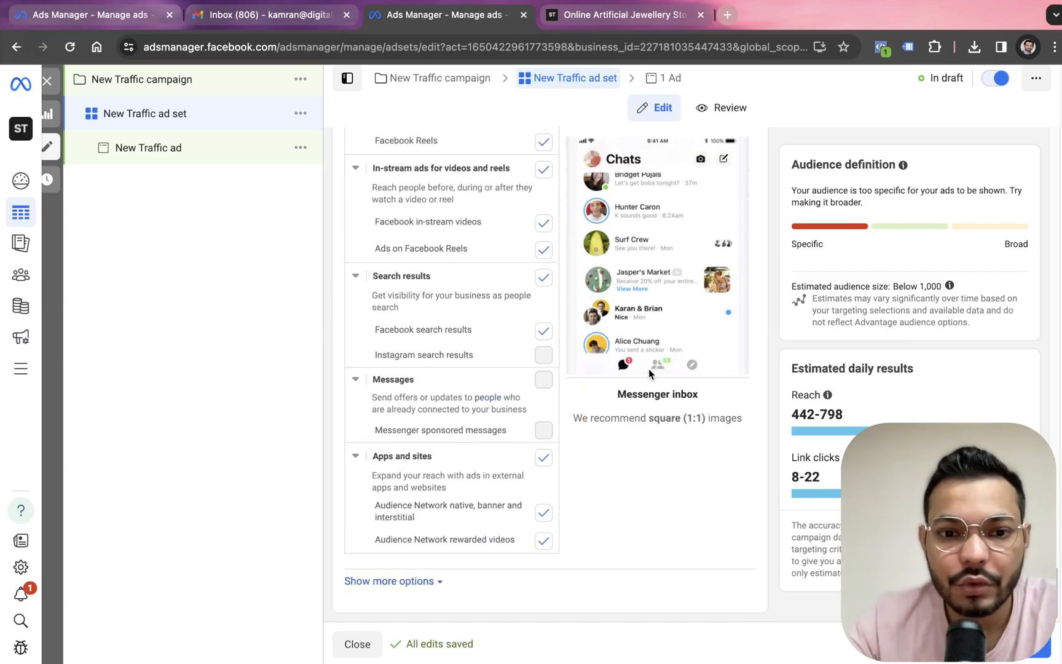
{"action": "left_click", "coordinate": [437, 581]}
{"action": "scroll", "coordinate": [467, 449], "scroll_direction": "down", "scroll_amount": 6}
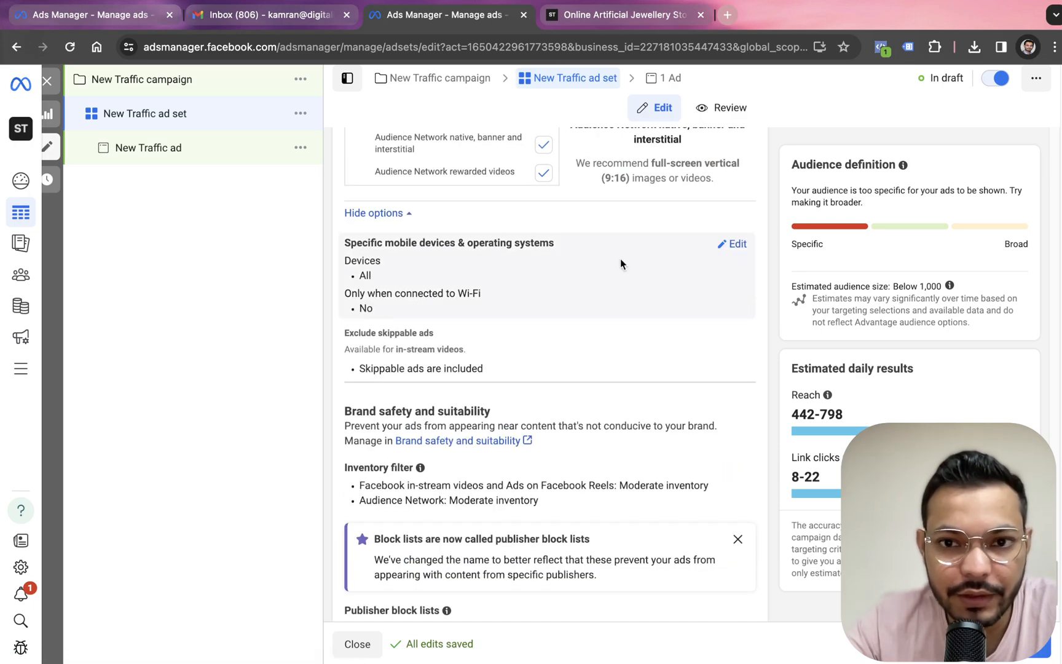
{"action": "left_click", "coordinate": [734, 245]}
{"action": "left_click", "coordinate": [473, 265]}
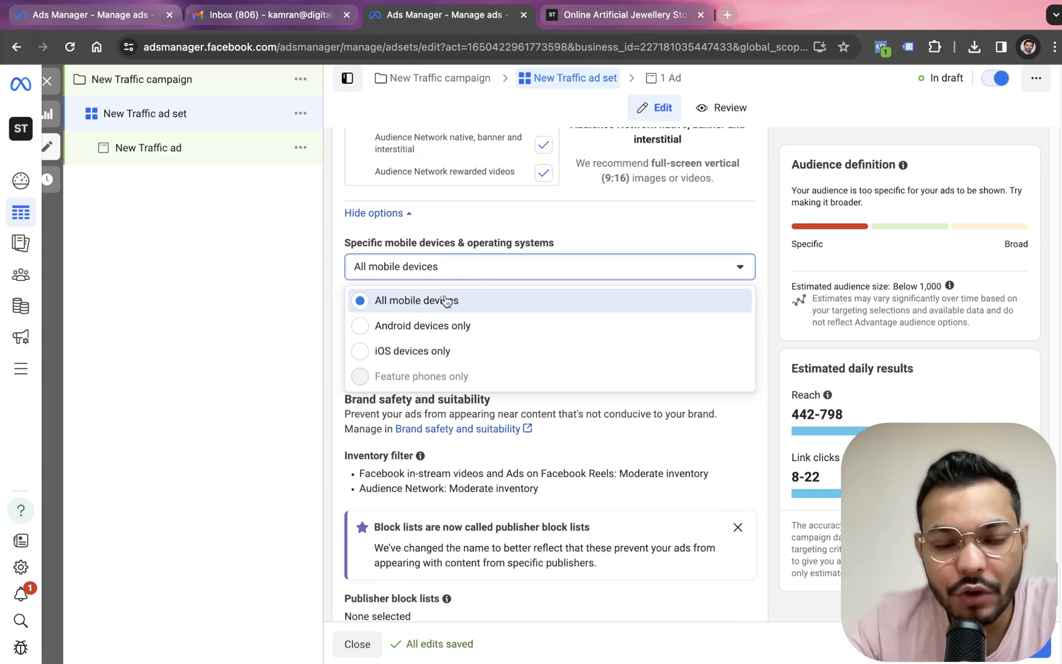
{"action": "left_click", "coordinate": [363, 331]}
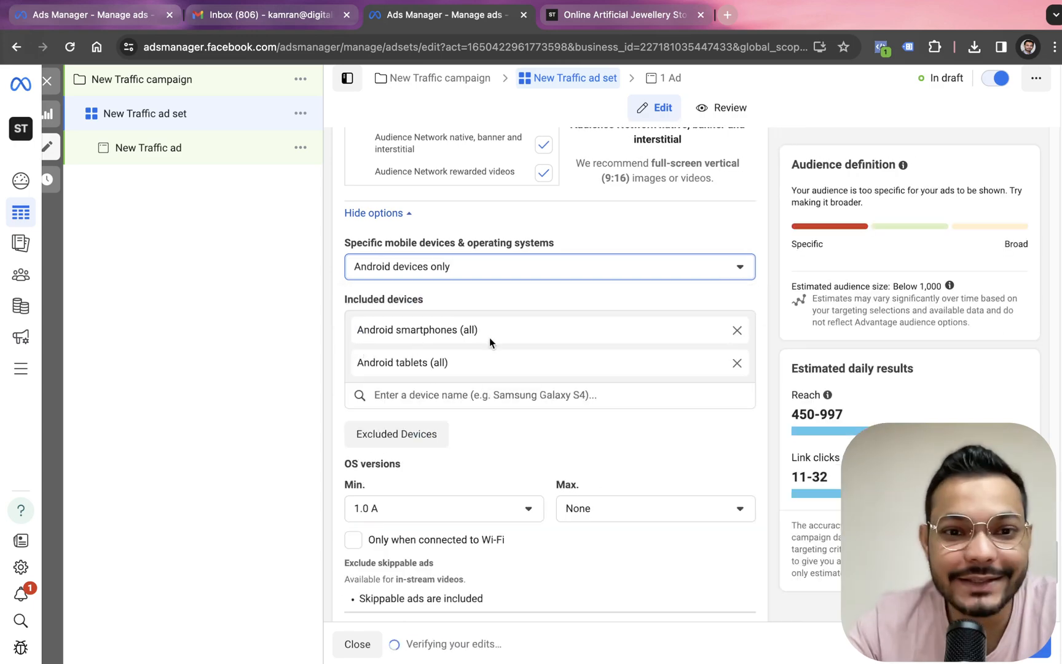
Go through the included devices and OS version settings, and restrict delivery to devices connected to Wi-Fi
{"action": "left_click", "coordinate": [494, 393]}
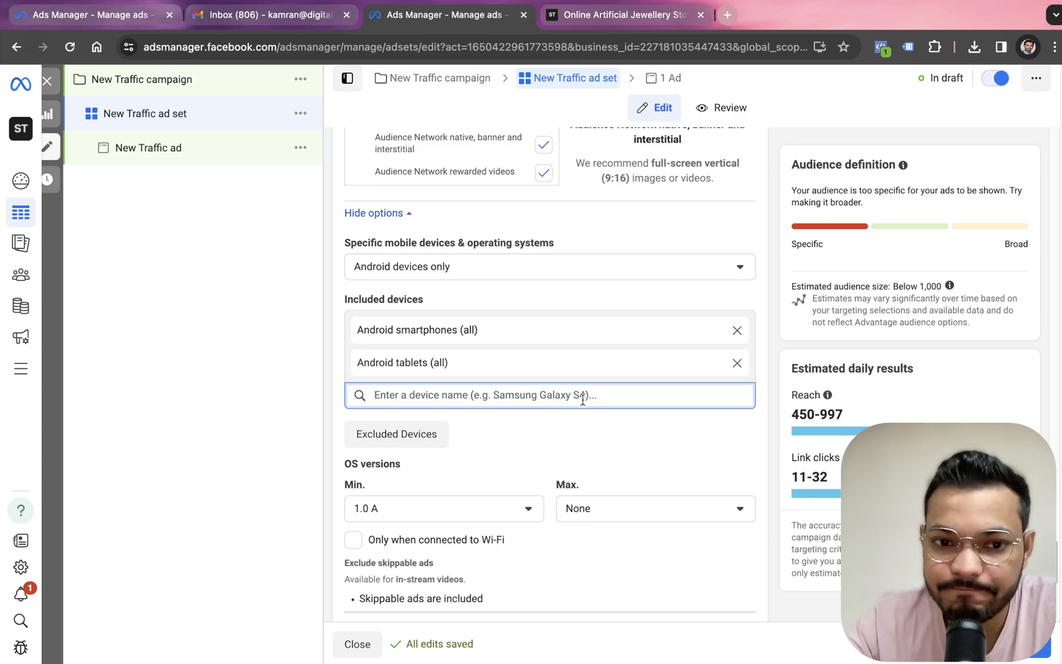
{"action": "scroll", "coordinate": [582, 399], "scroll_direction": "down", "scroll_amount": 3}
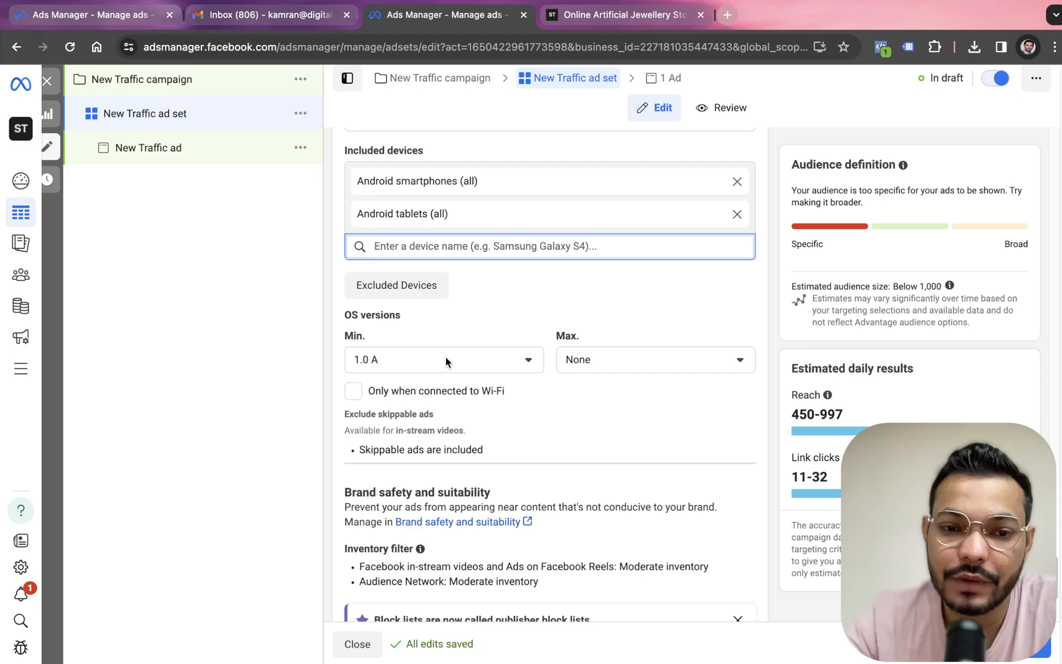
{"action": "left_click", "coordinate": [355, 392]}
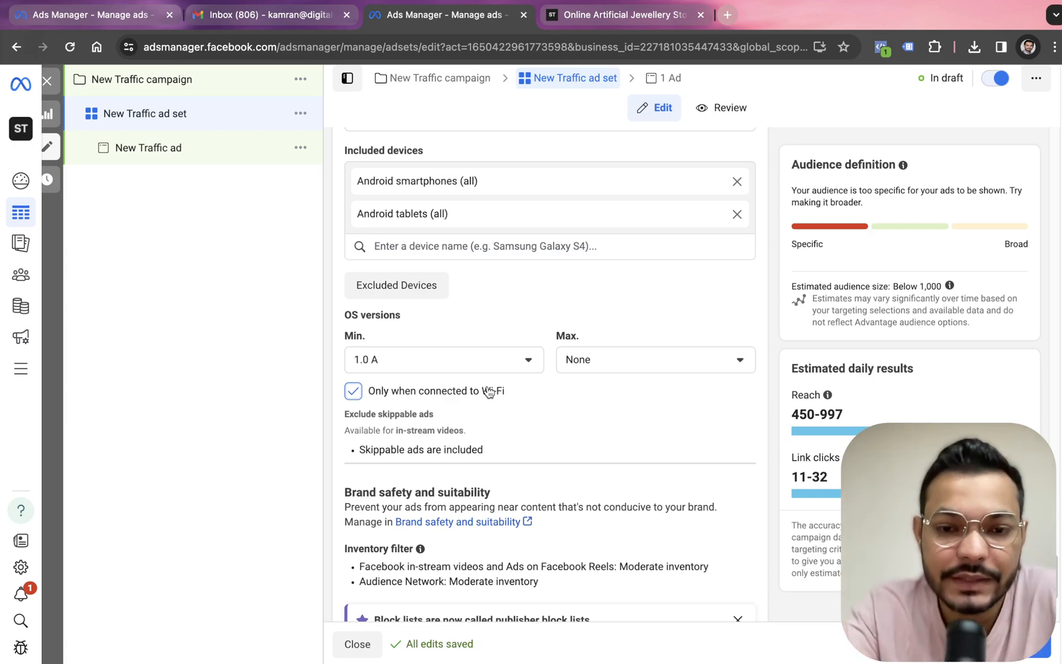
{"action": "scroll", "coordinate": [503, 401], "scroll_direction": "down", "scroll_amount": 3}
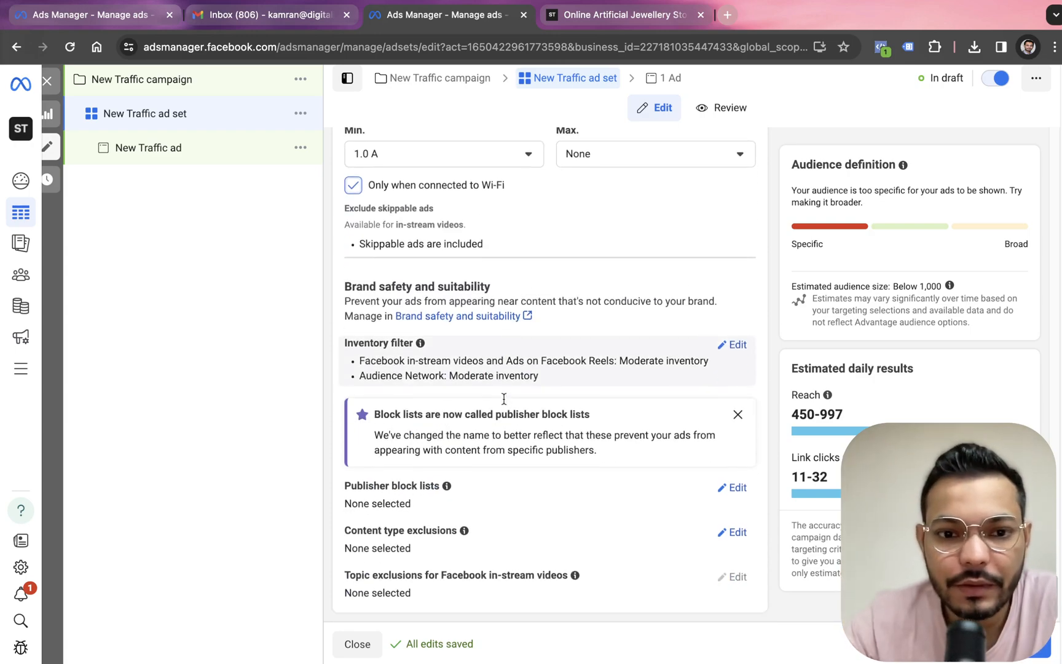
Switch to the Meta Targetings sheet in Google Sheets and go through its categories from Location Based to Customer List
{"action": "key", "text": "ctrl+Left"}
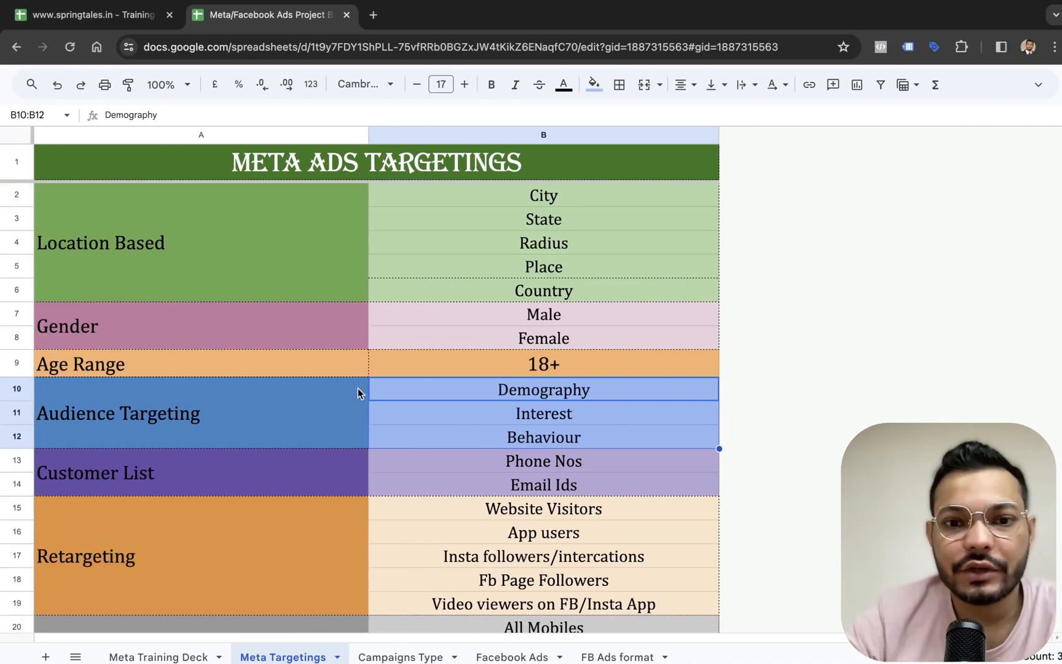
{"action": "left_click", "coordinate": [298, 279]}
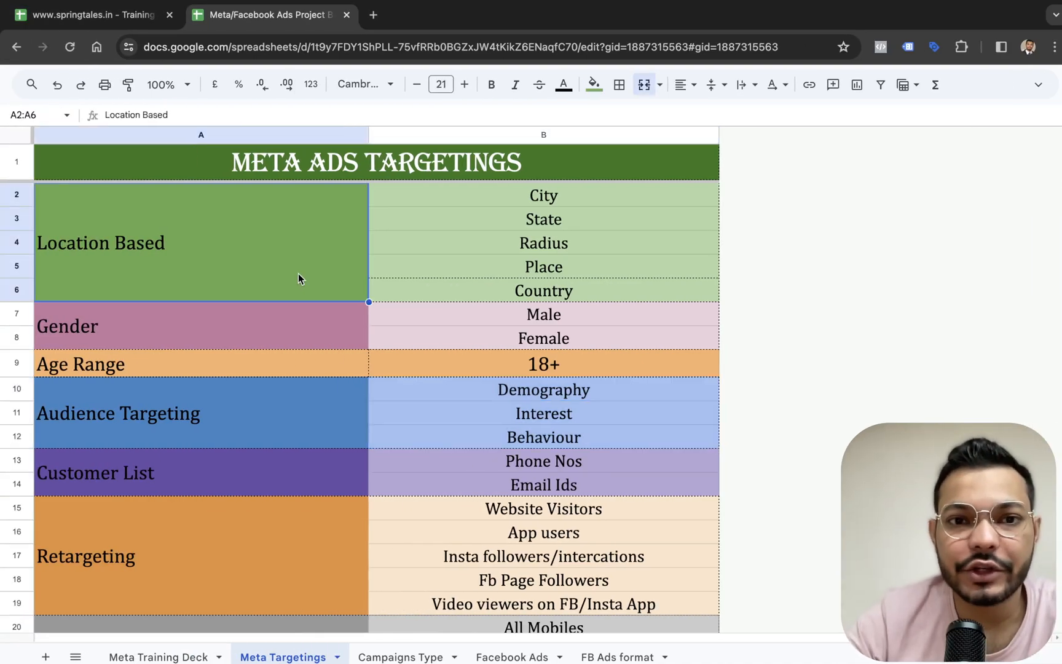
{"action": "key", "text": "Down"}
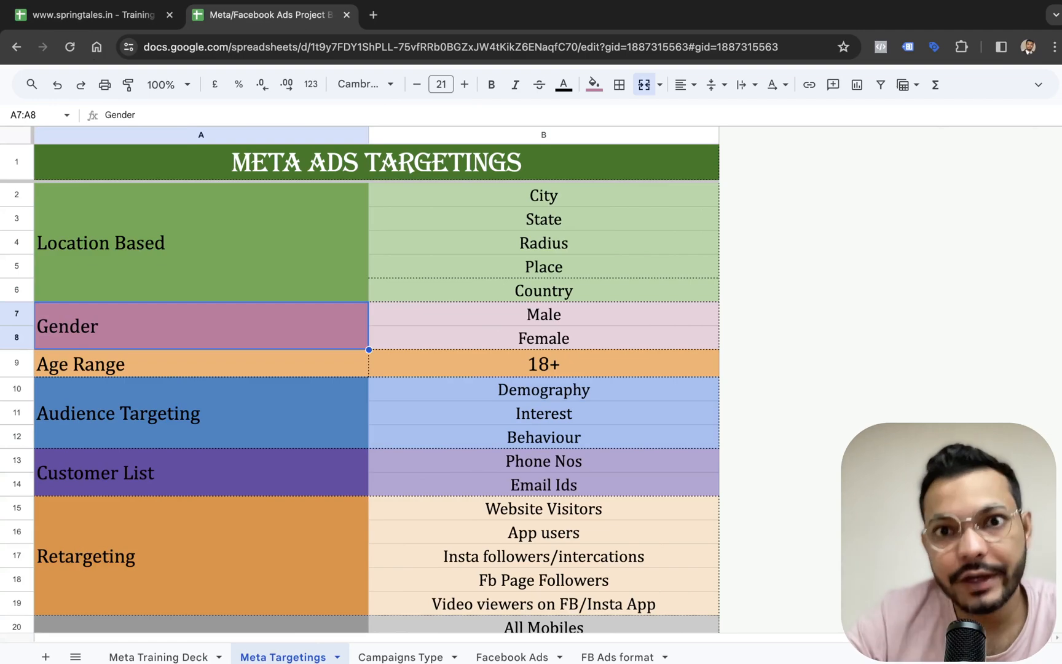
{"action": "key", "text": "Down"}
{"action": "key", "text": "Down"}
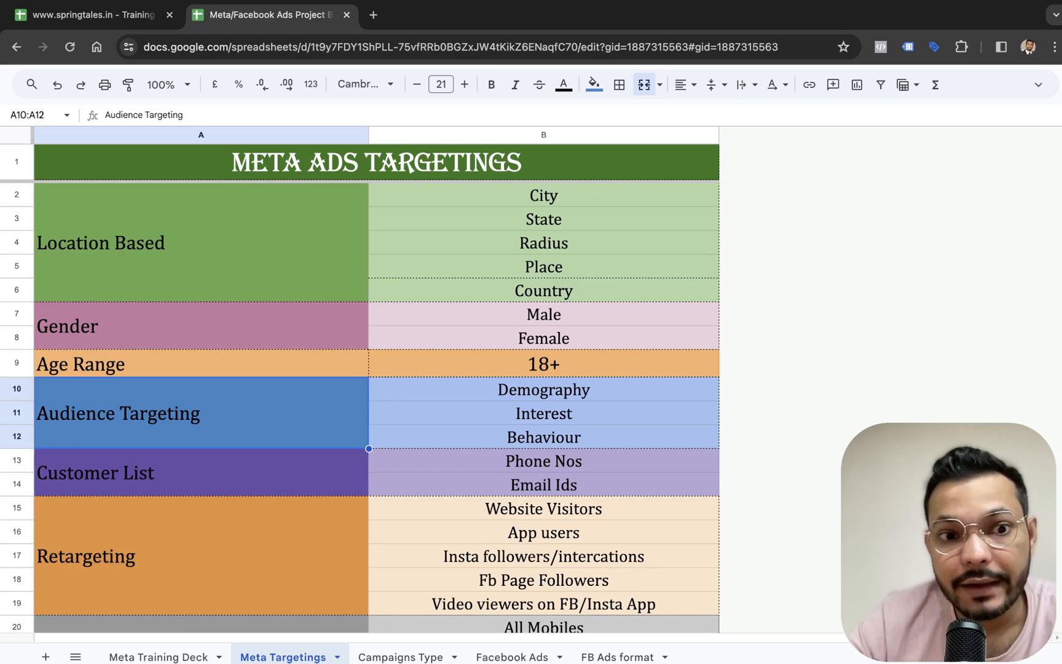
{"action": "key", "text": "Down"}
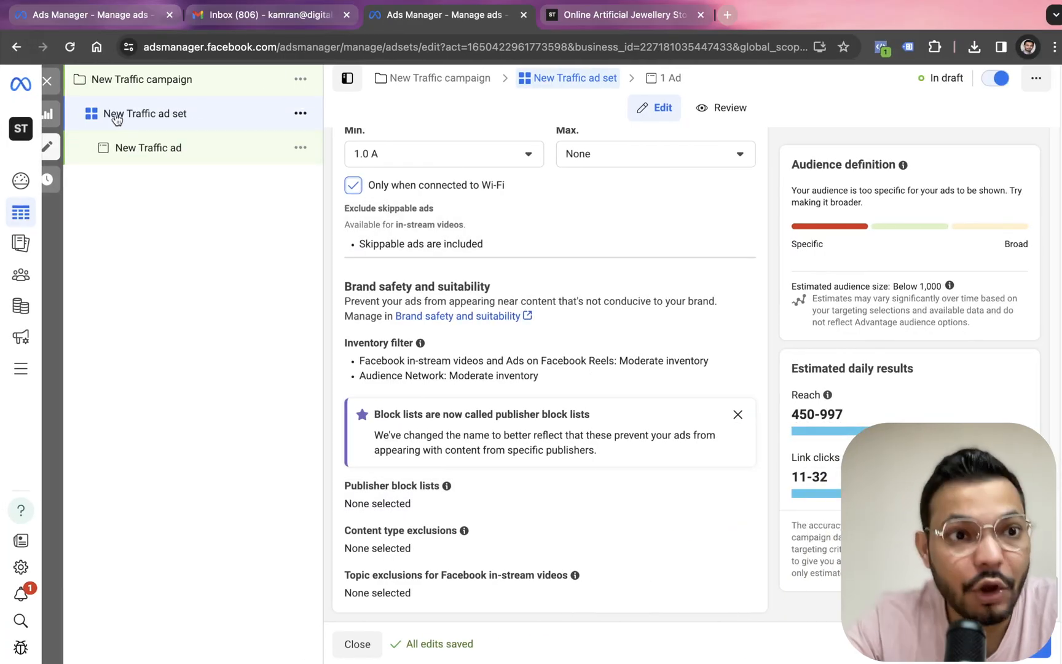
Back in Ads Manager, leave the ad set editor, open Audiences and start a custom audience with Customer list as the source
{"action": "left_click", "coordinate": [49, 83]}
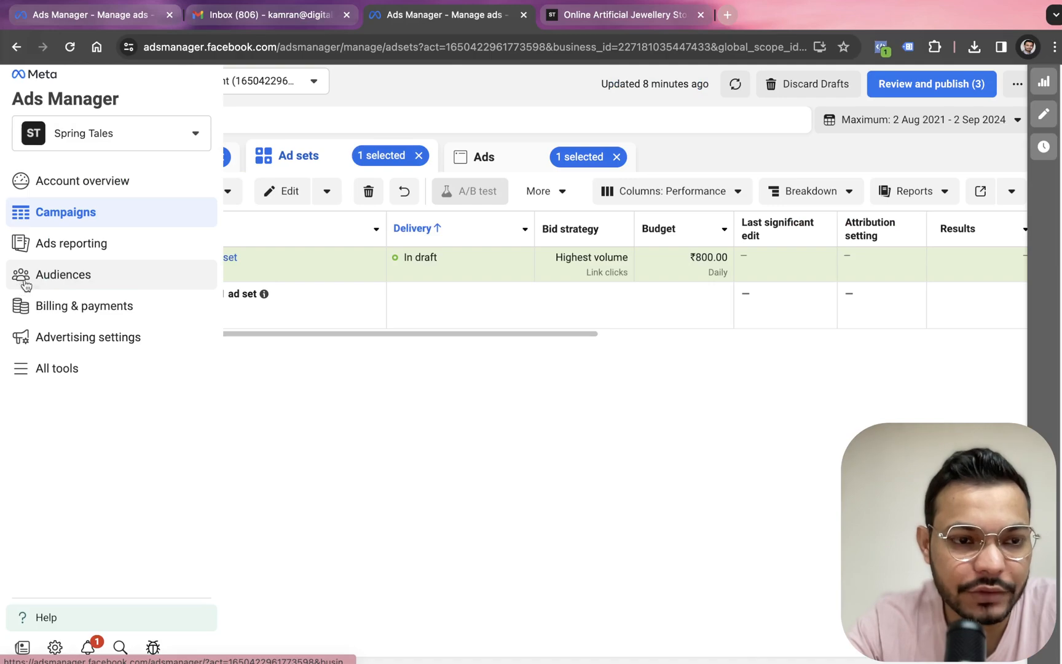
{"action": "left_click", "coordinate": [25, 283]}
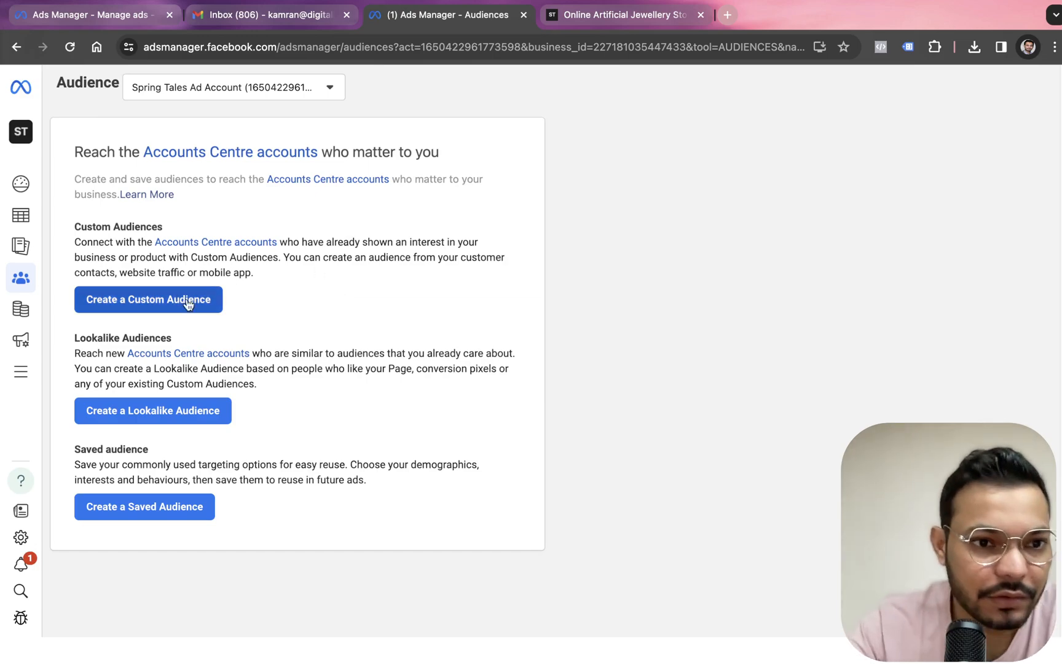
{"action": "left_click", "coordinate": [154, 303]}
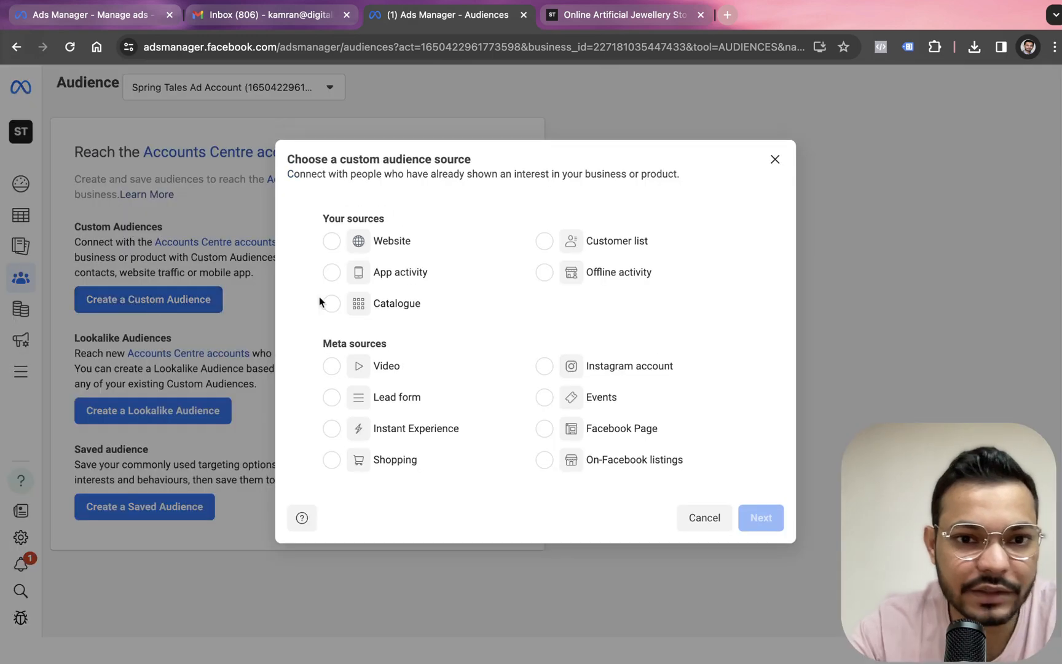
{"action": "left_click", "coordinate": [545, 242]}
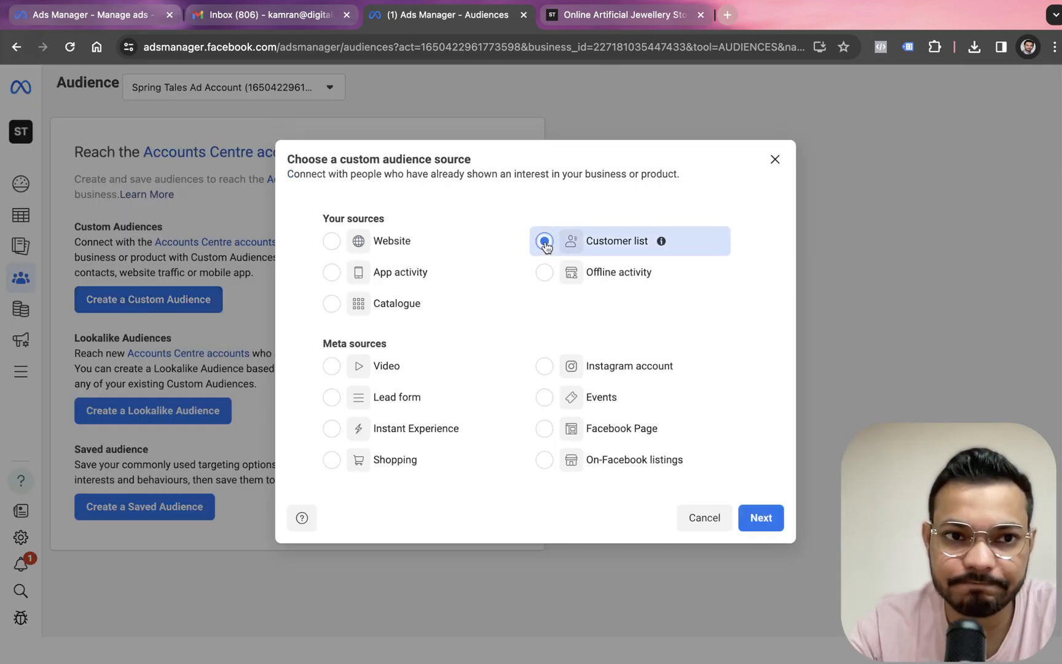
Switch to the Meta Targetings sheet and examine the Retargeting entries, from Website Visitors to Video viewers, and the Device category
{"action": "key", "text": "ctrl+Left"}
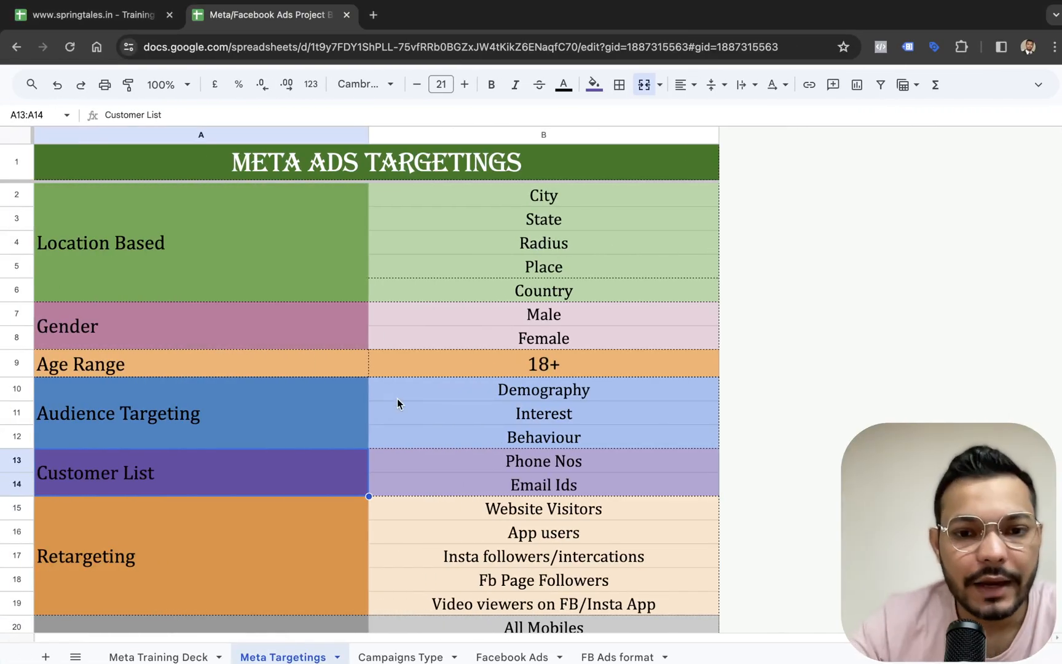
{"action": "scroll", "coordinate": [398, 401], "scroll_direction": "down", "scroll_amount": 3}
{"action": "left_click", "coordinate": [296, 449]}
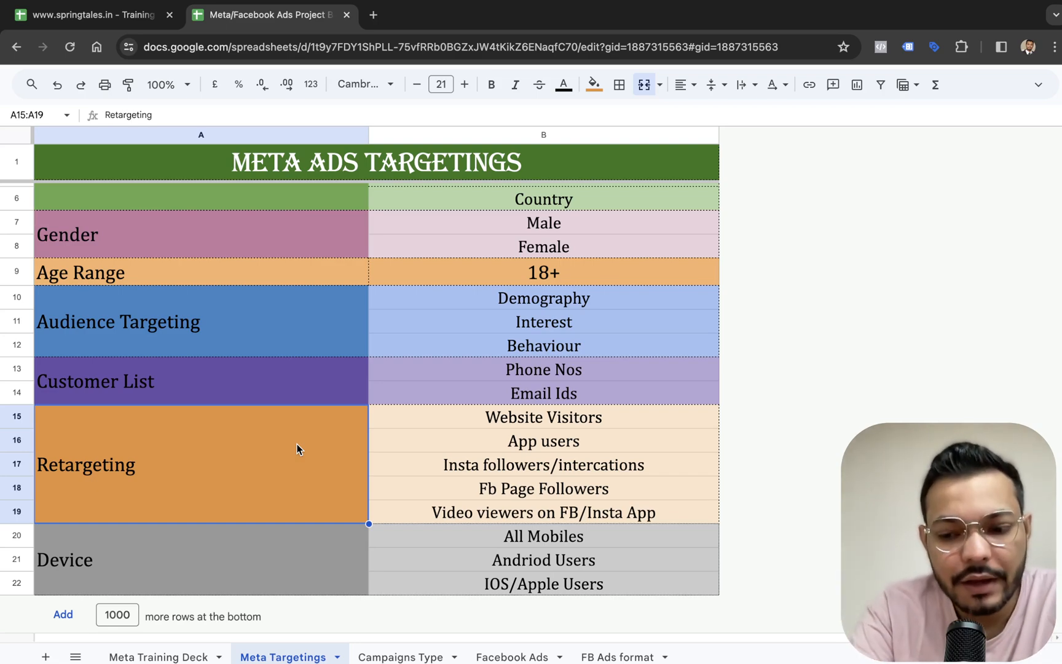
{"action": "key", "text": "Right"}
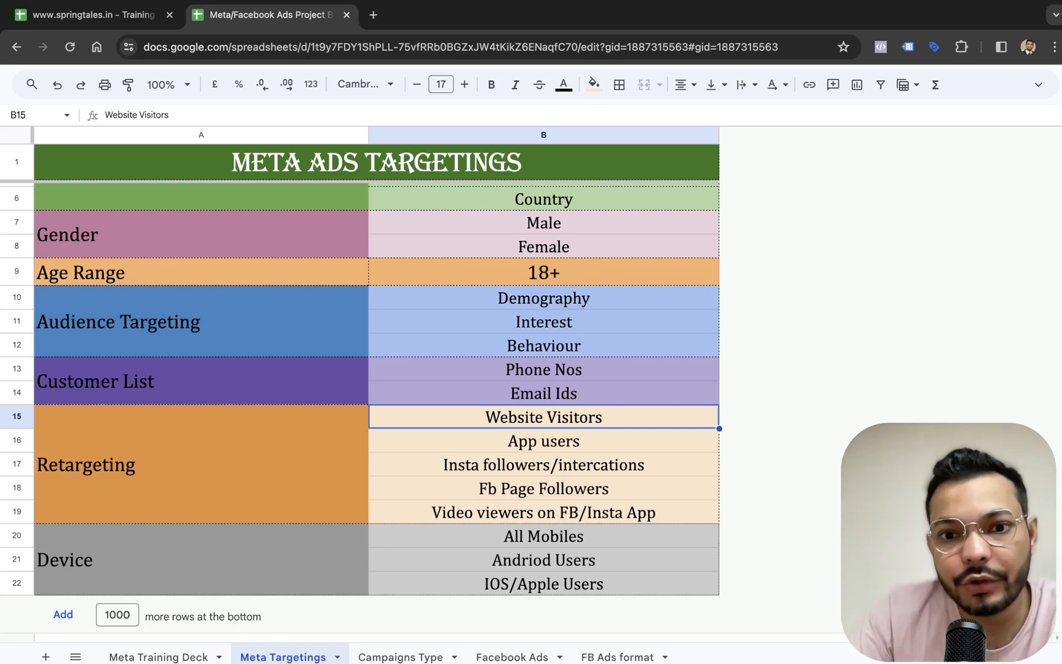
{"action": "key", "text": "Down"}
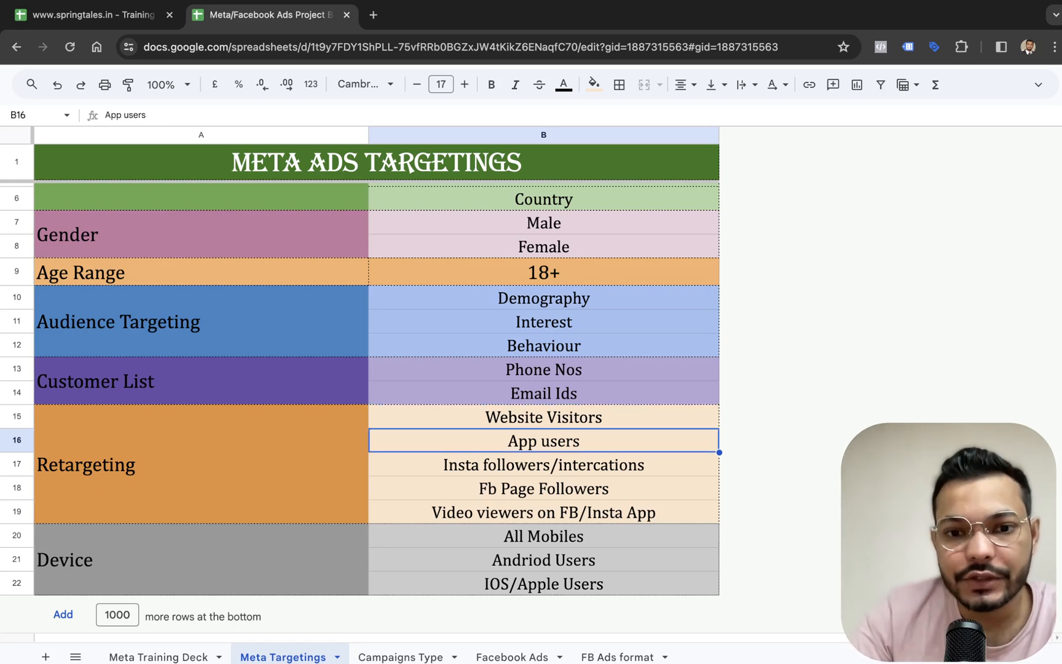
{"action": "key", "text": "Down"}
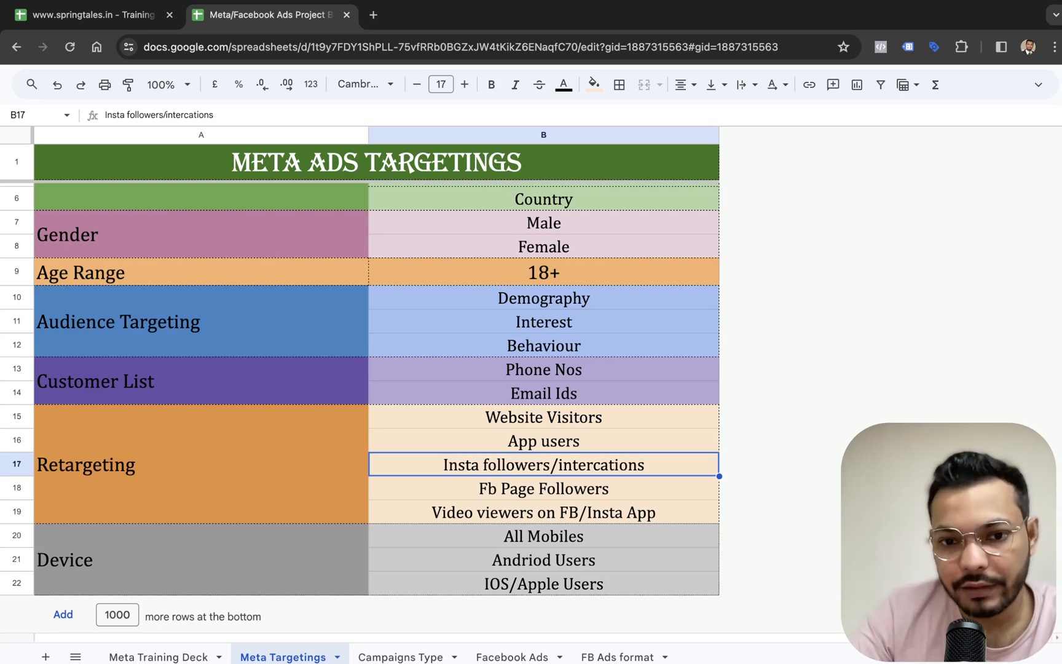
{"action": "key", "text": "Down"}
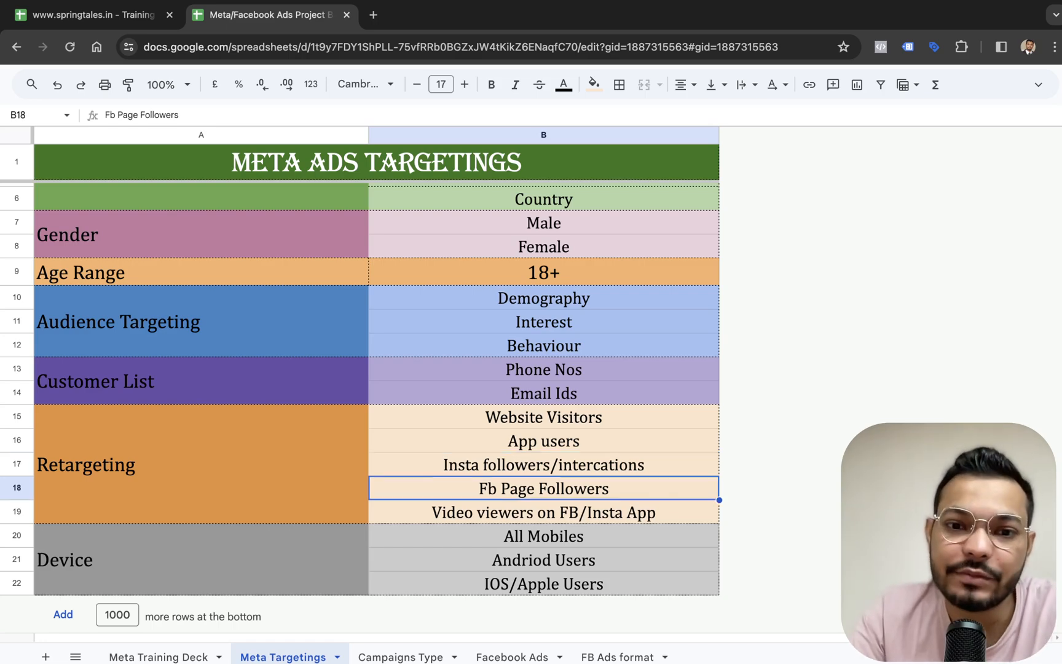
{"action": "key", "text": "Down"}
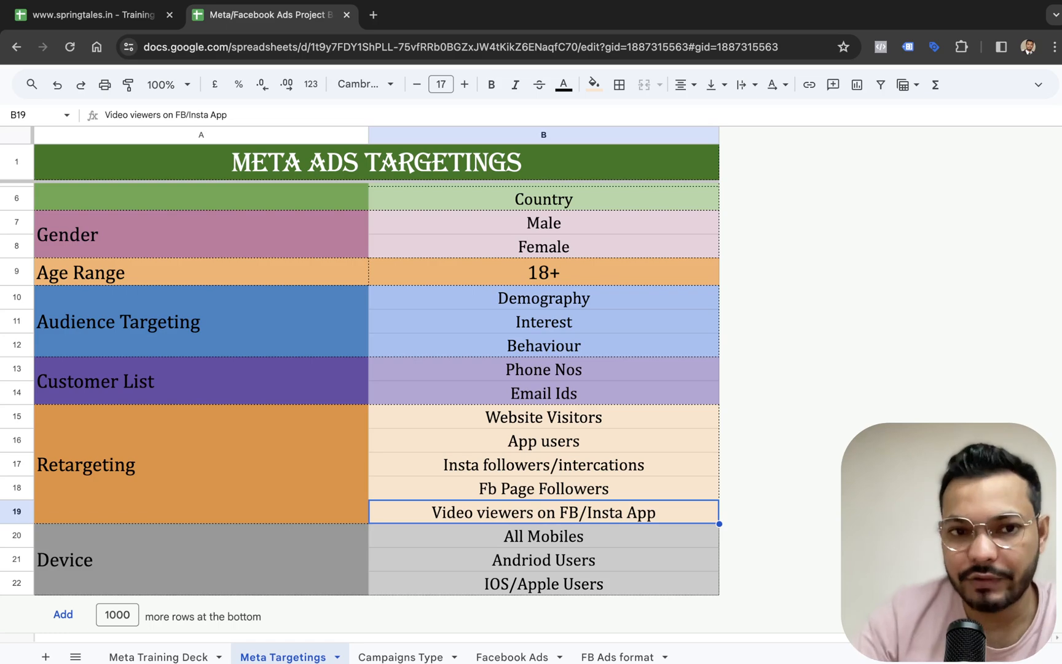
{"action": "key", "text": "Left"}
{"action": "key", "text": "Down"}
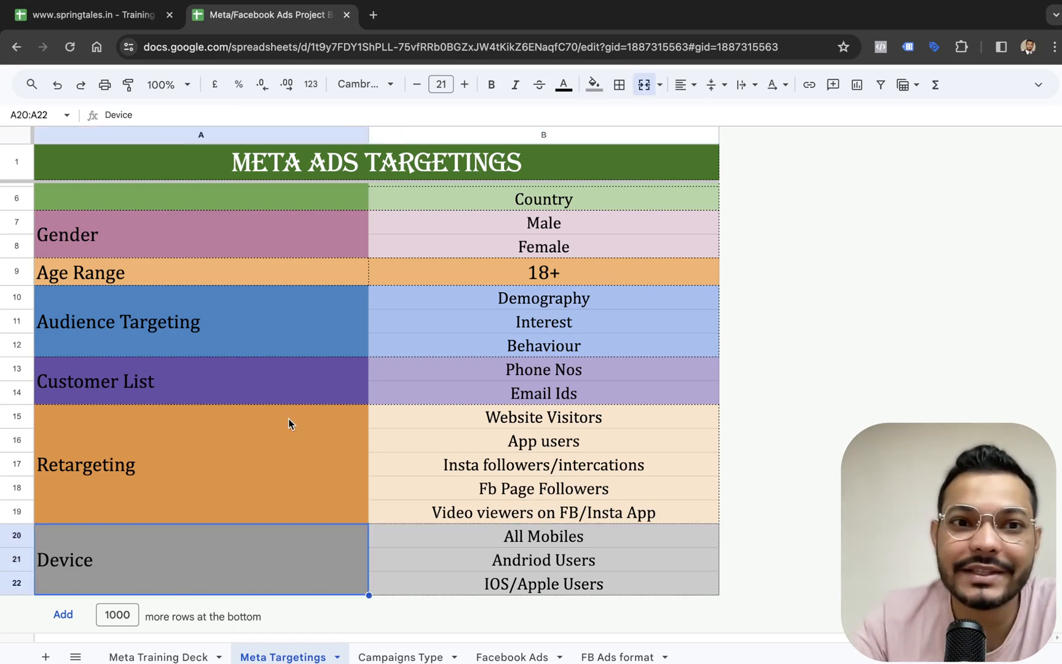
{"action": "scroll", "coordinate": [368, 486], "scroll_direction": "up", "scroll_amount": 2}
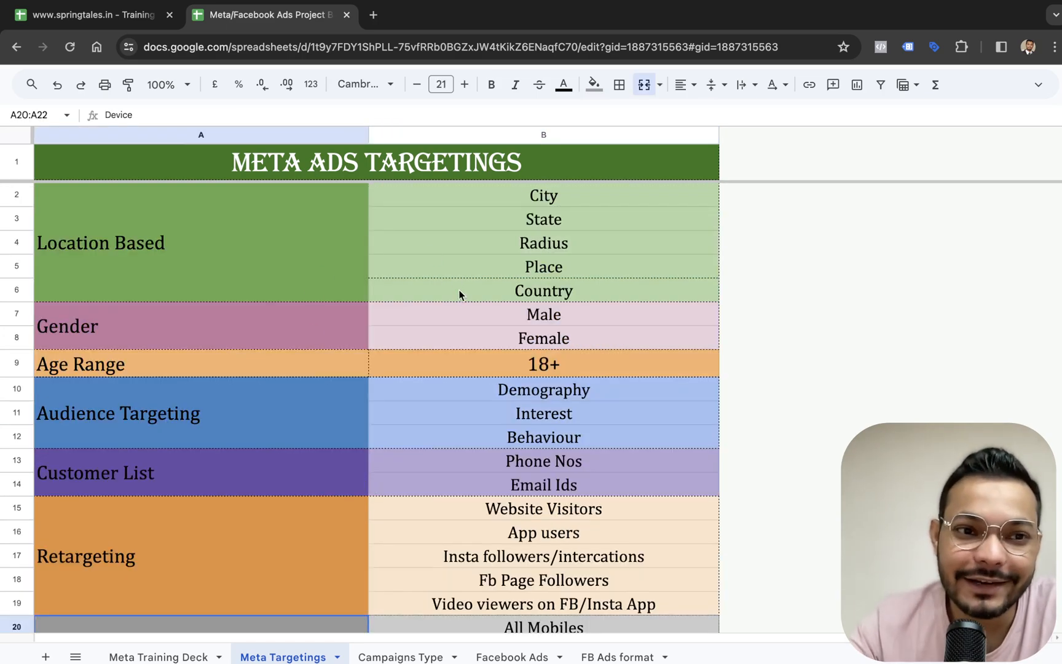
{"action": "scroll", "coordinate": [467, 313], "scroll_direction": "down", "scroll_amount": 2}
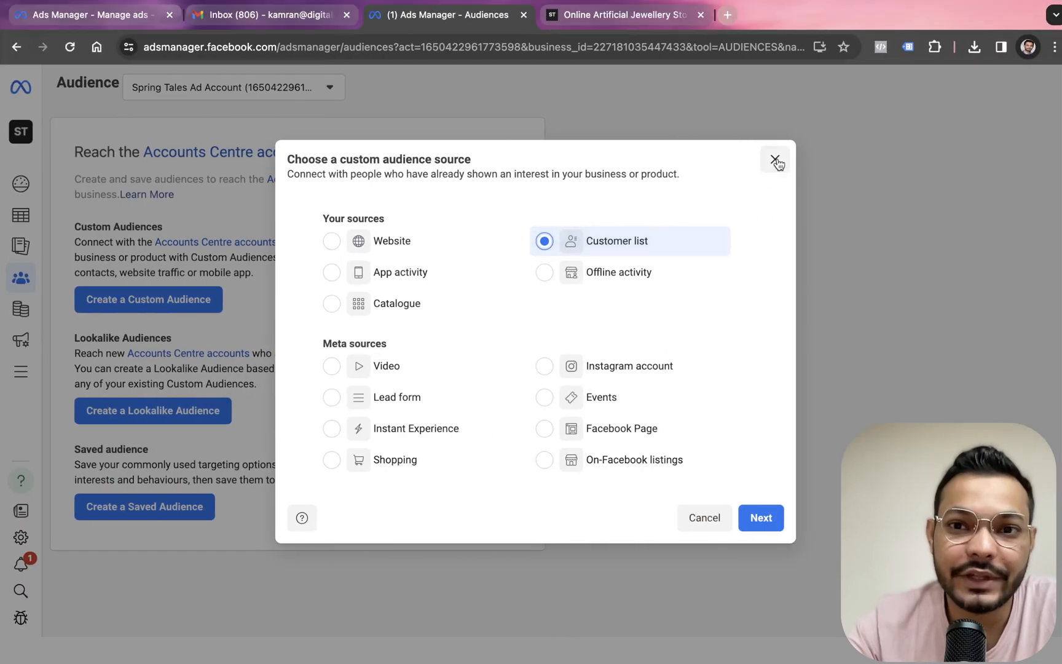
Return to Ads Manager, cancel the custom audience source selection and leave the Audiences page
{"action": "left_click", "coordinate": [775, 161]}
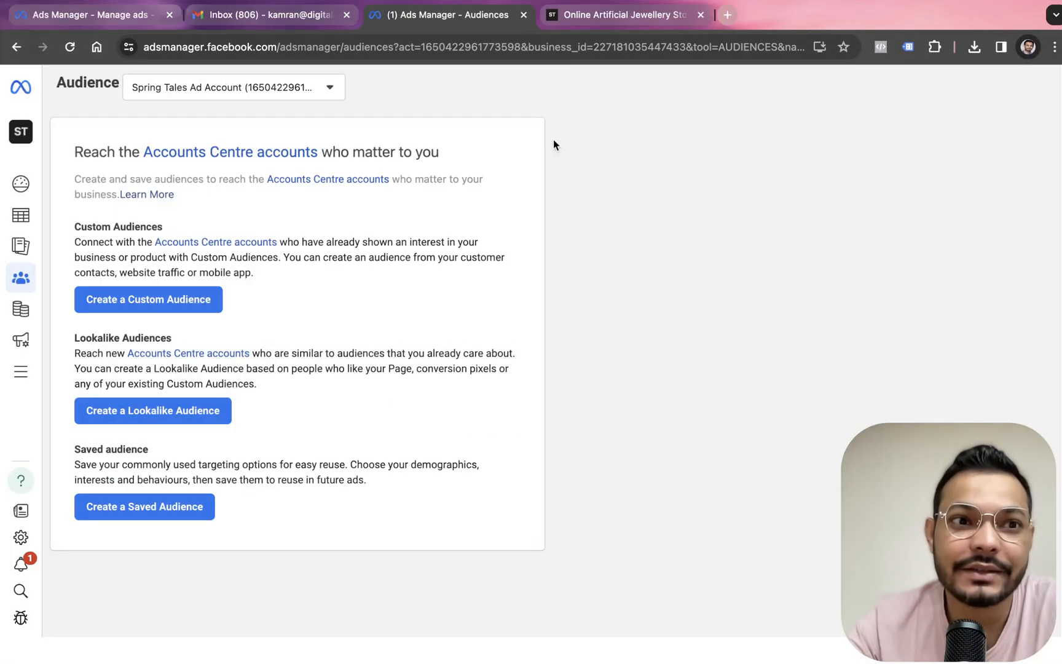
{"action": "left_click", "coordinate": [16, 47]}
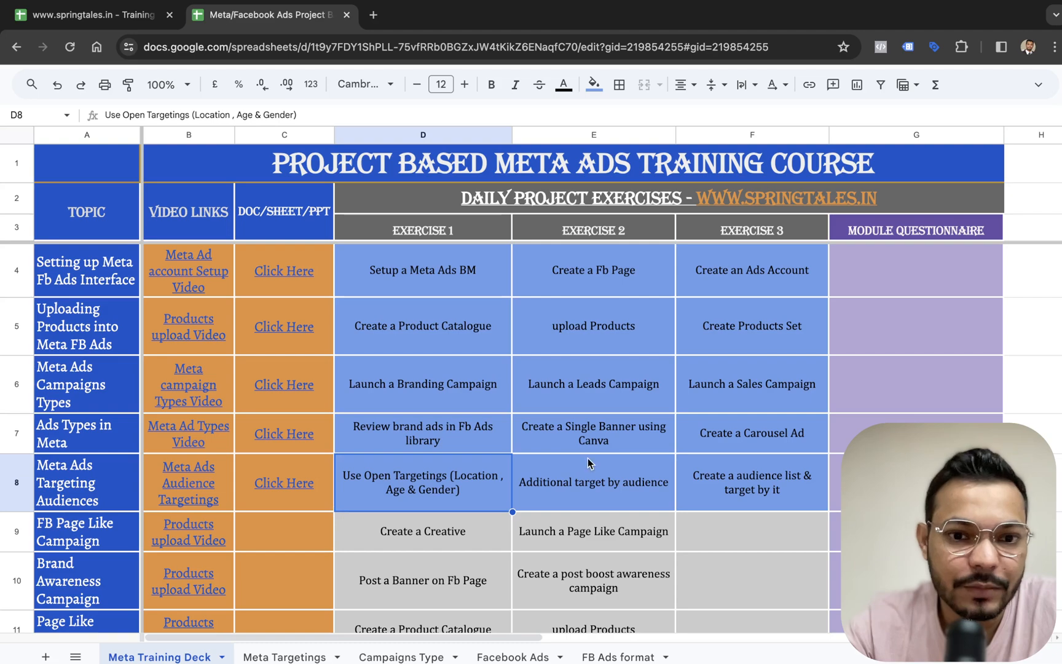
Review the Meta Ads Targeting Audiences exercises in the Meta Training Deck sheet, and return to the Meta Targetings sheet
{"action": "scroll", "coordinate": [590, 460], "scroll_direction": "down", "scroll_amount": 3}
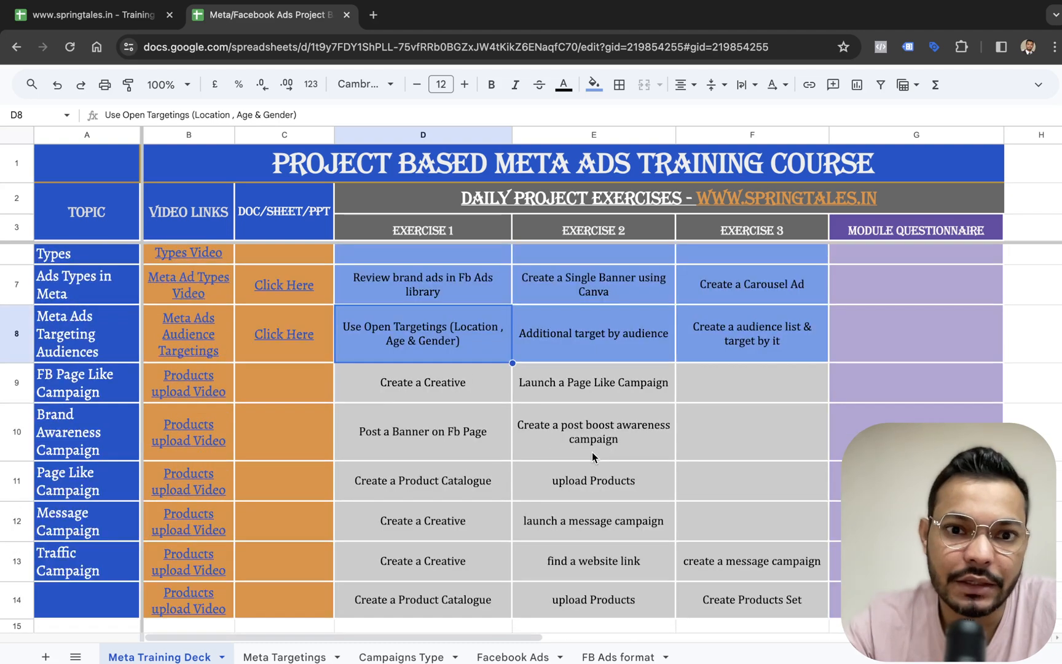
{"action": "scroll", "coordinate": [592, 453], "scroll_direction": "up", "scroll_amount": 3}
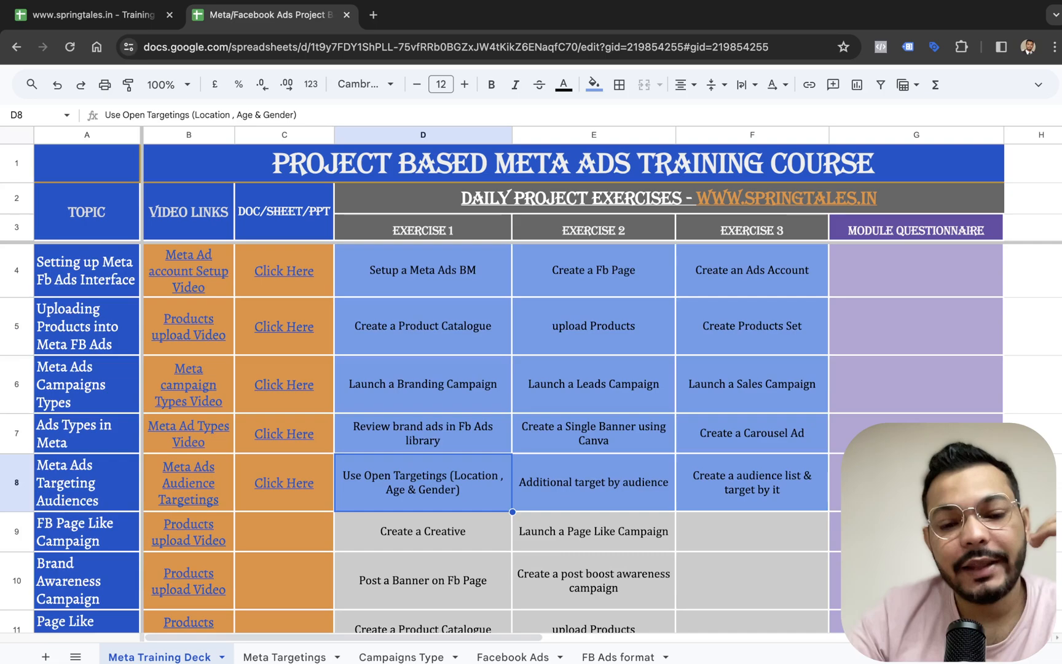
{"action": "key", "text": "Right"}
{"action": "key", "text": "Left"}
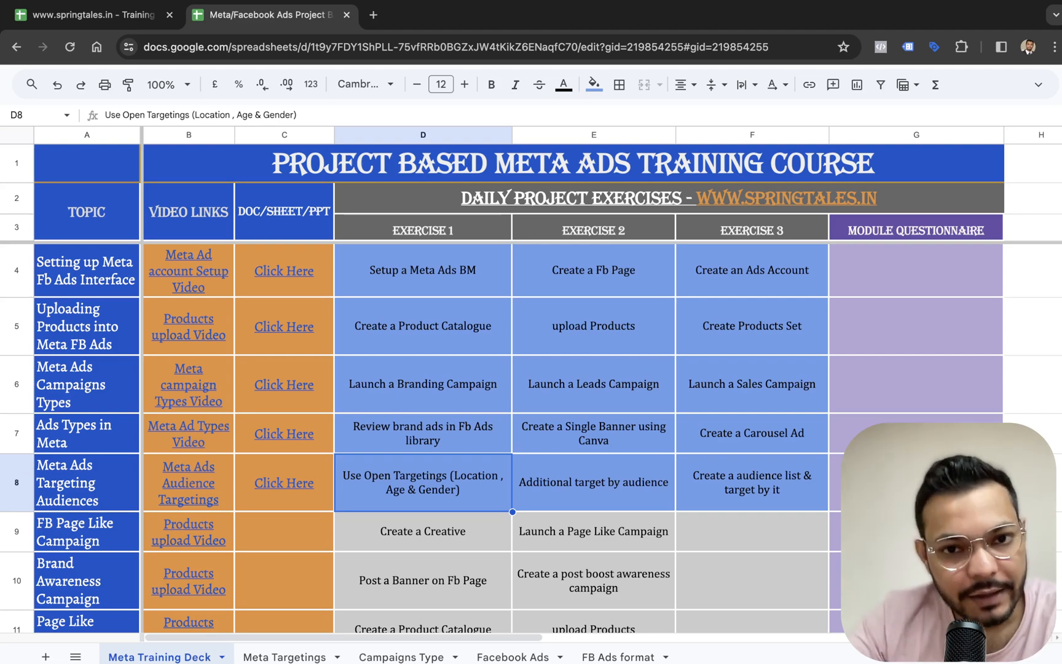
{"action": "key", "text": "Right"}
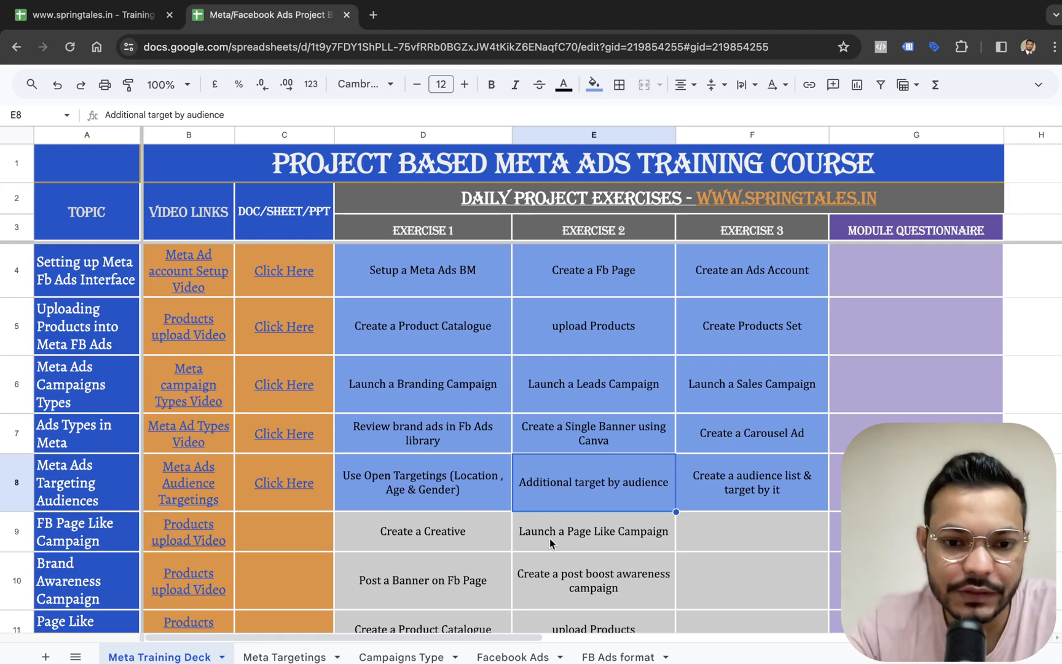
{"action": "left_click", "coordinate": [284, 657]}
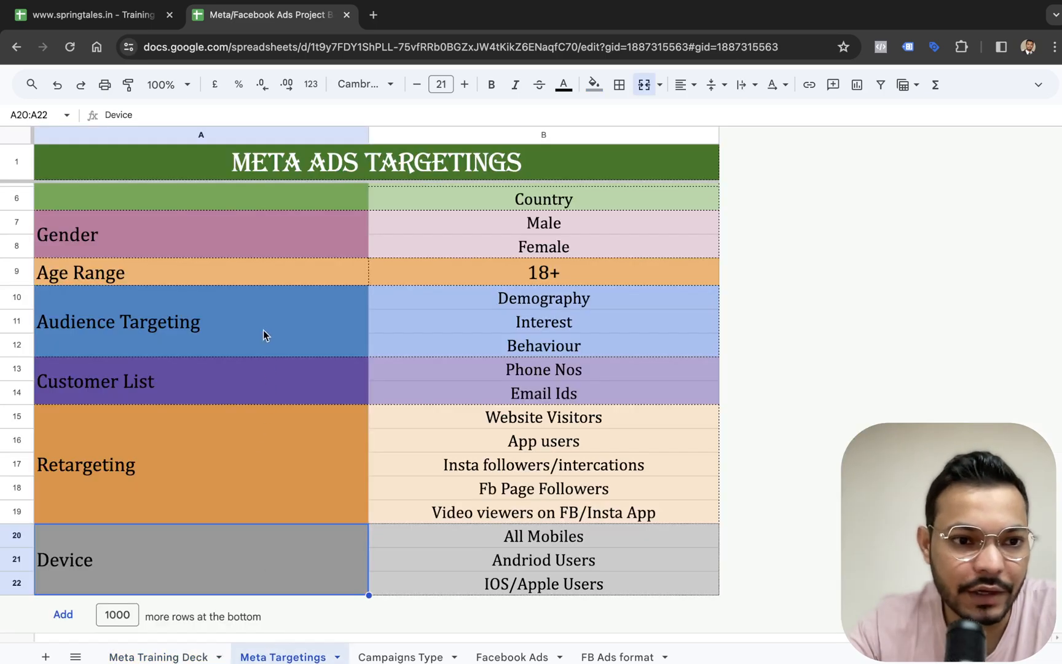